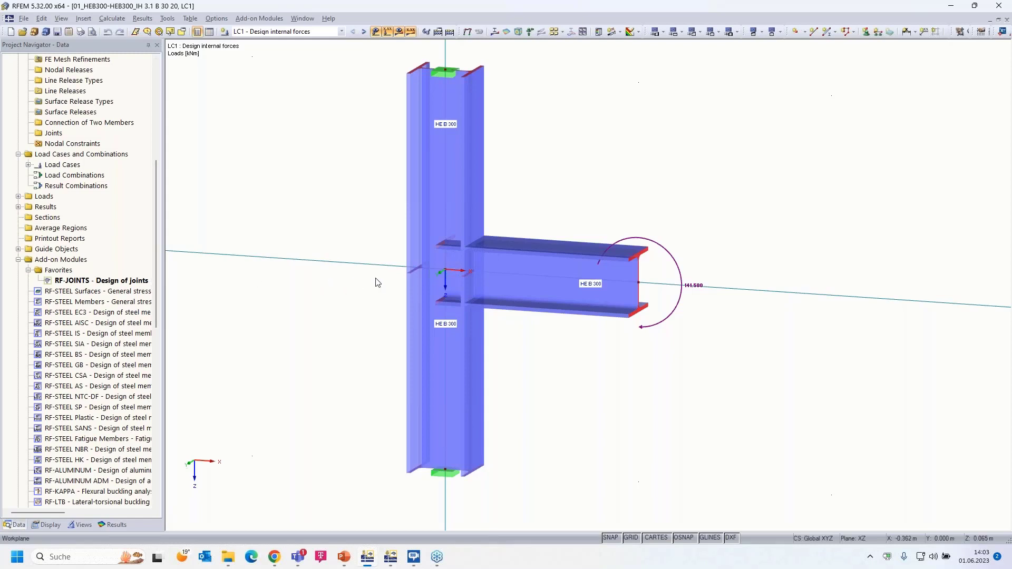
double_click(101, 281)
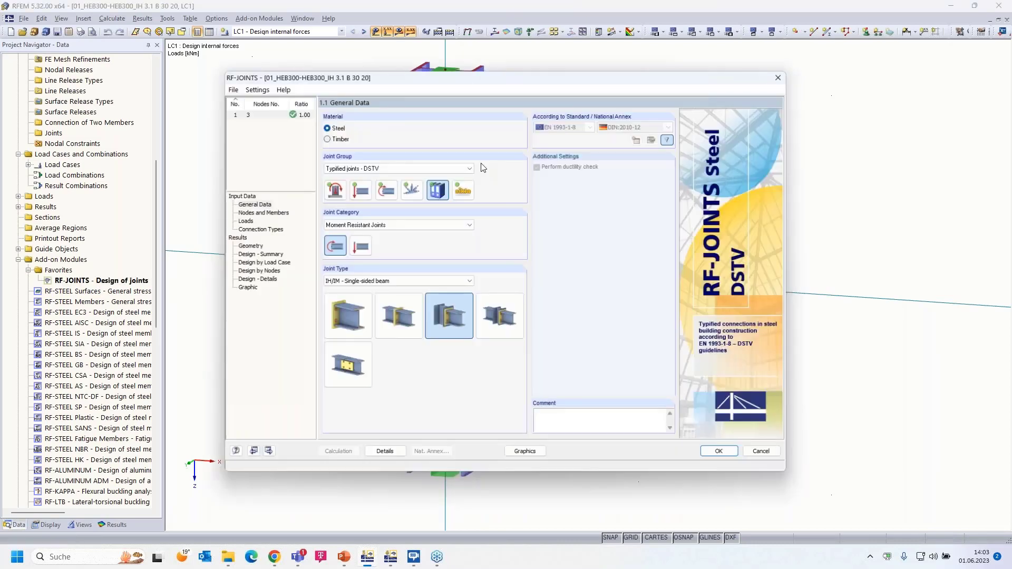
left_click_drag(609, 77, 596, 79)
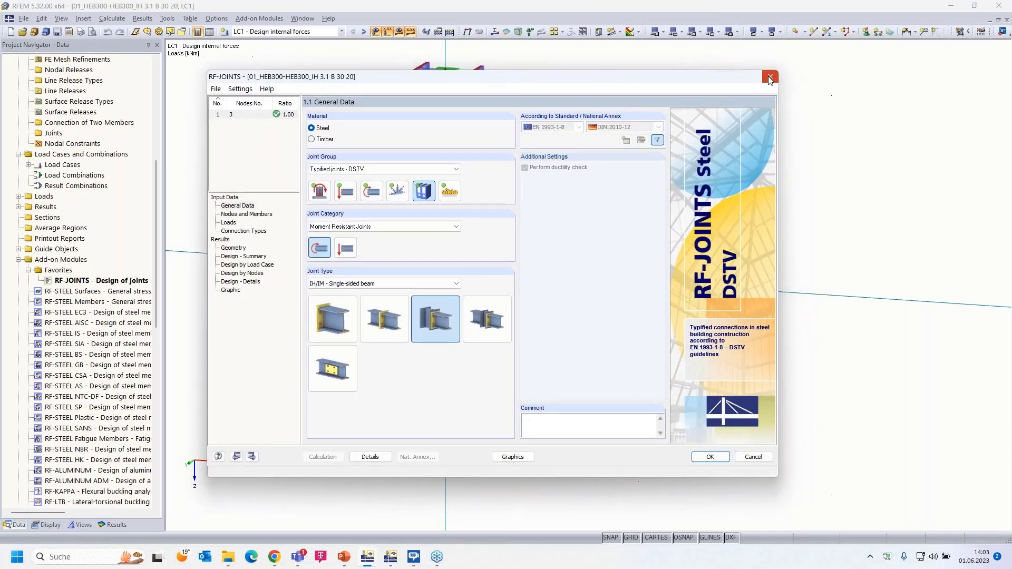
left_click(771, 77)
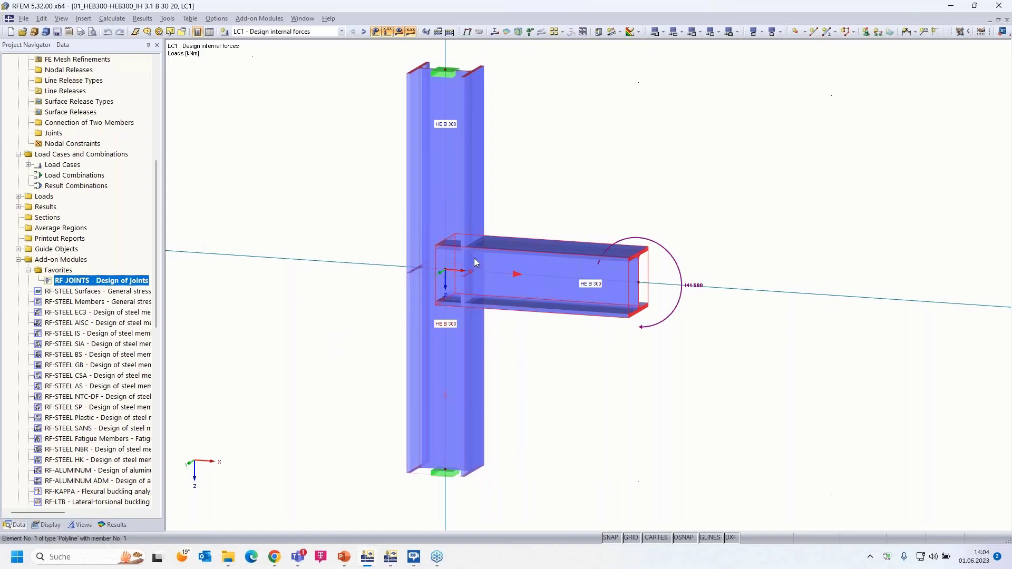
Review the loads, design summary, plate geometry and My resistance check in RF-JOINTS, and show the RF-JOINTS CA1 results on the model.
double_click(99, 281)
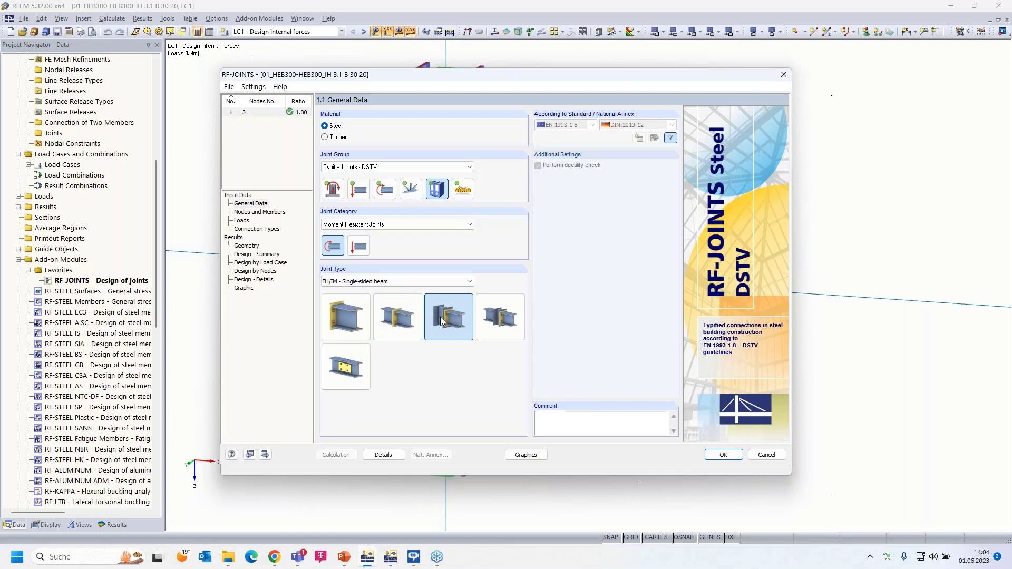
left_click(242, 221)
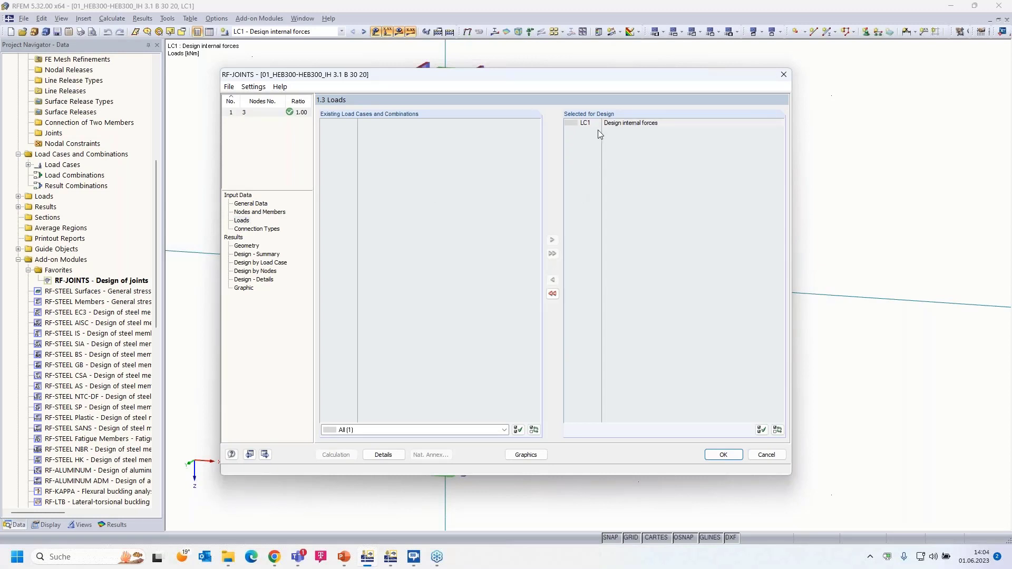
left_click(255, 255)
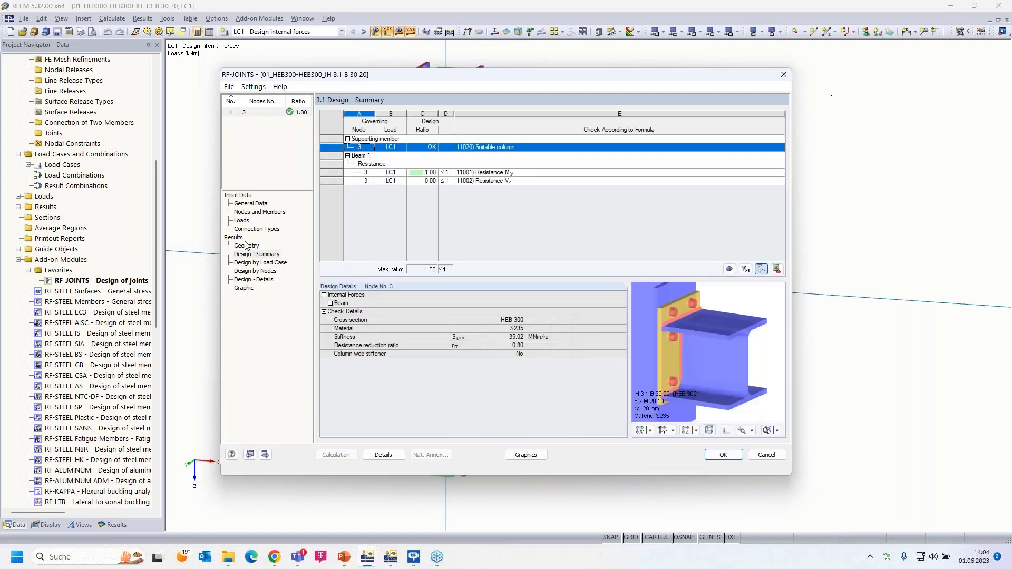
left_click(246, 246)
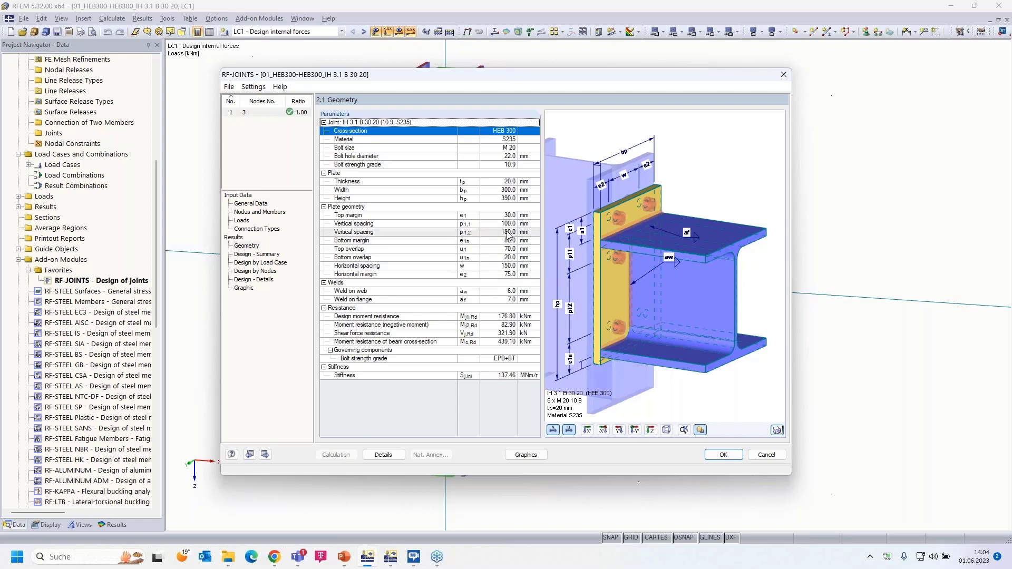
left_click(254, 253)
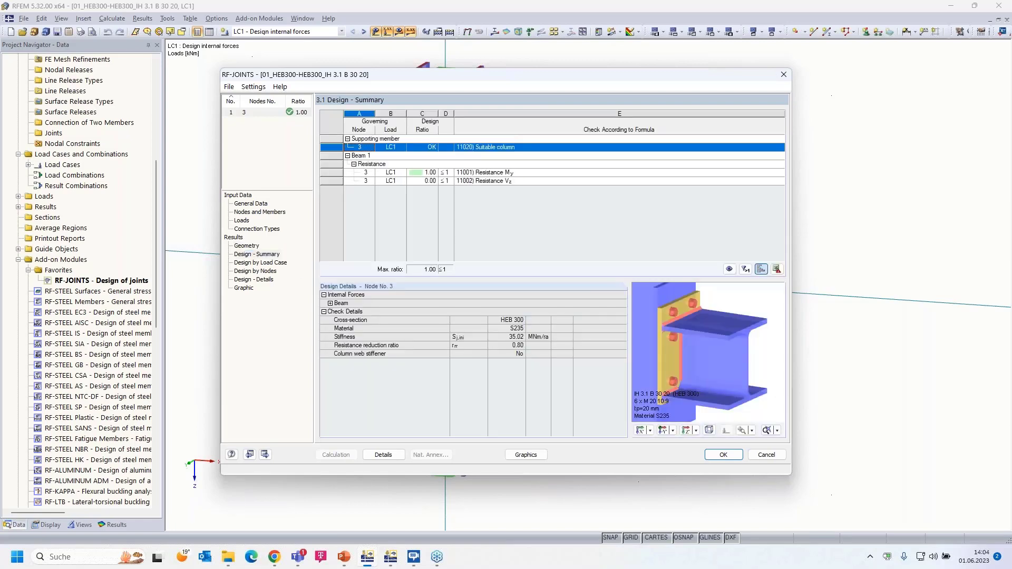
left_click(428, 173)
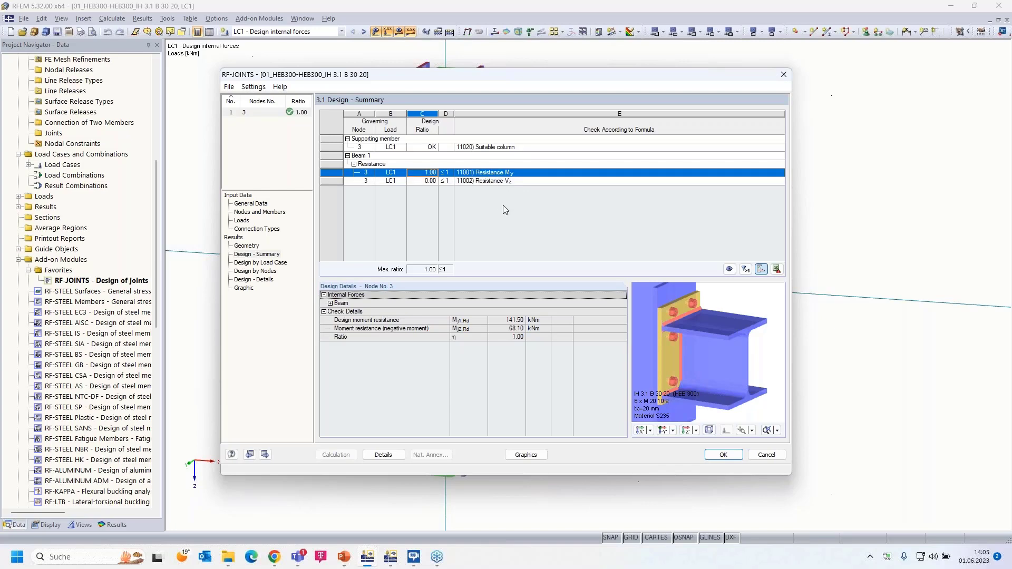
left_click(766, 455)
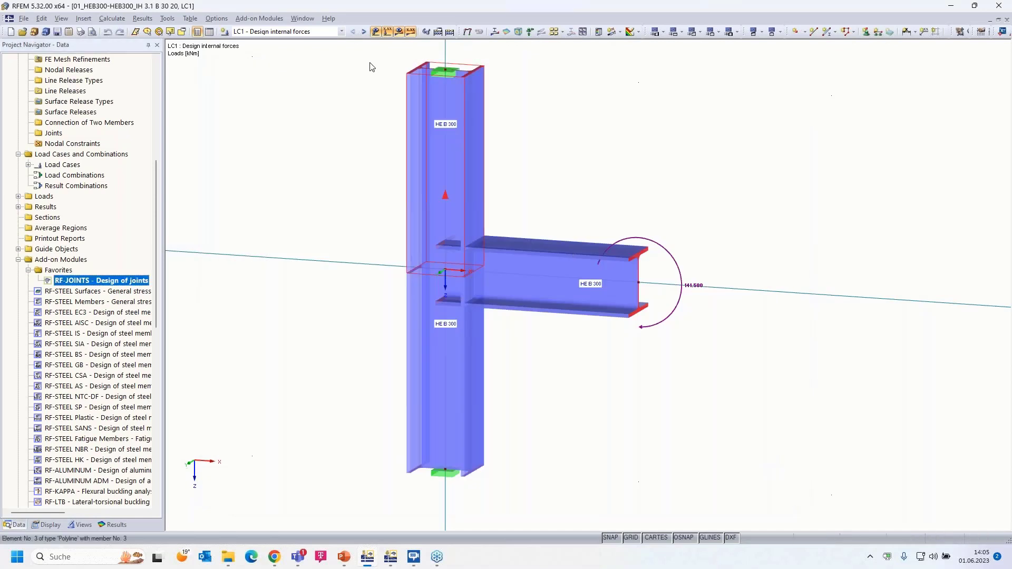
left_click(364, 32)
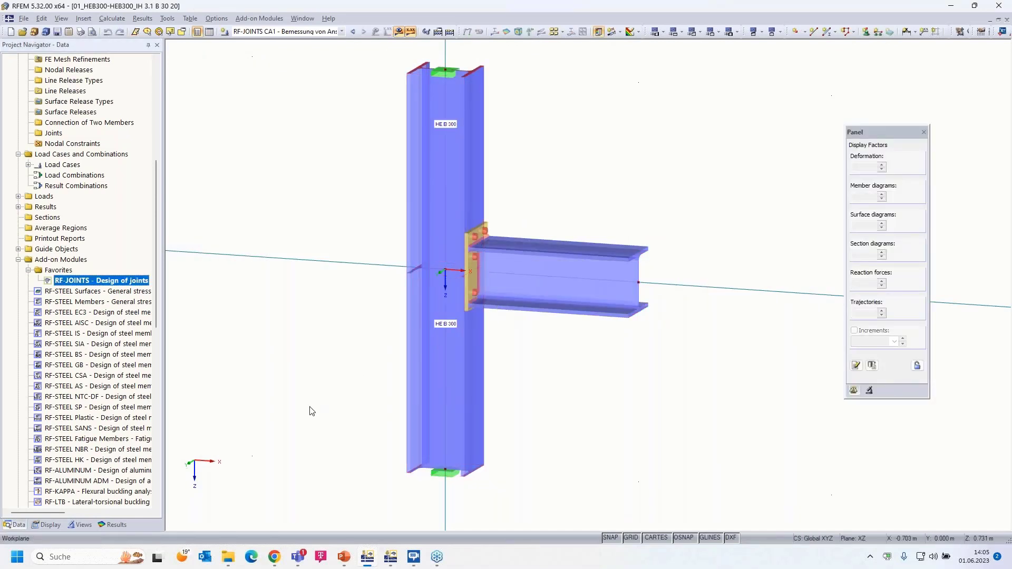
Switch to RFEM 6 and review the settings of design situation DS1, load case LC1 and load combination CO1.
left_click(390, 562)
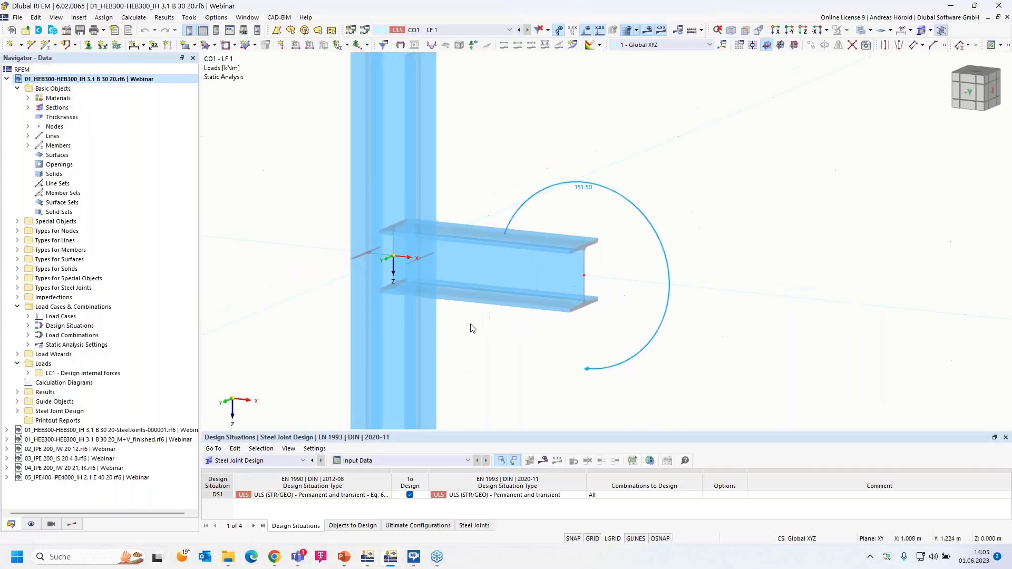
scroll(472, 327, "up", 3)
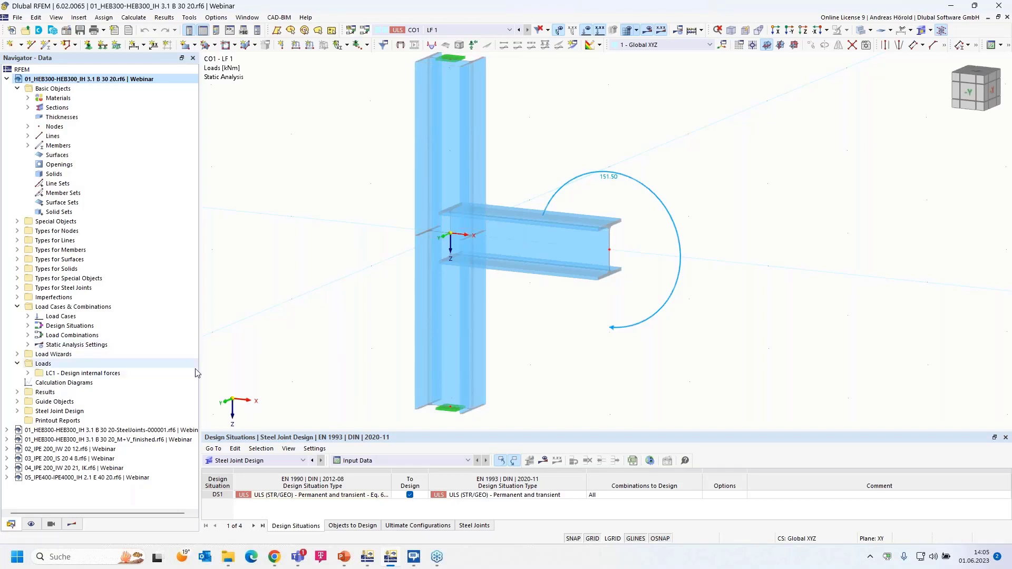
left_click(27, 326)
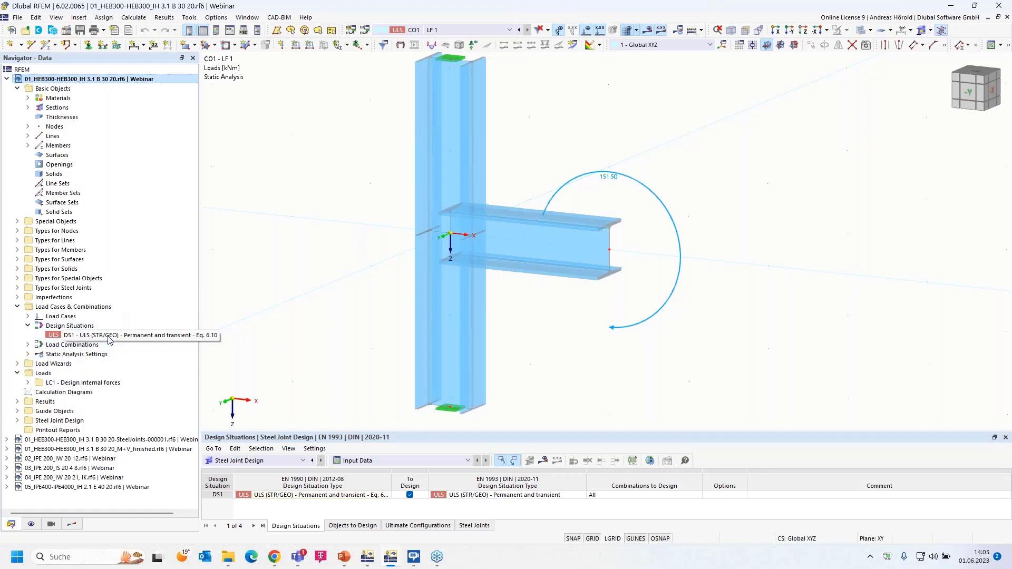
left_click(110, 337)
double_click(109, 338)
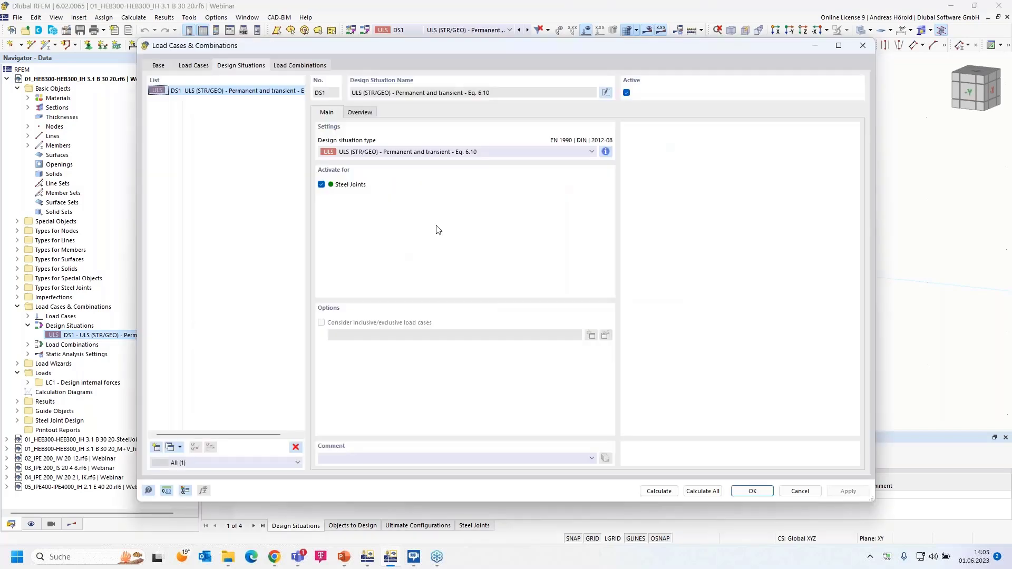
left_click(192, 66)
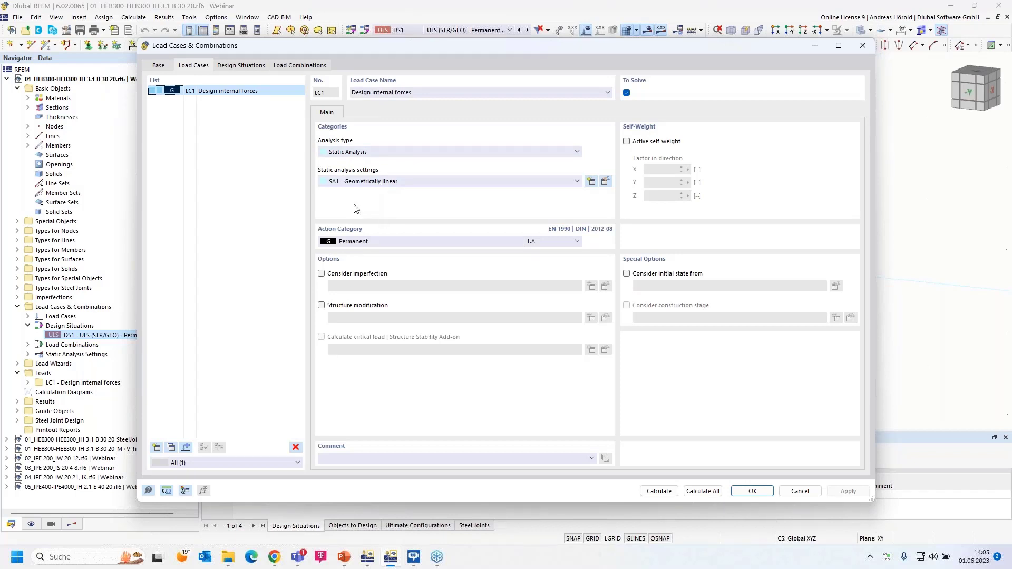
left_click(301, 65)
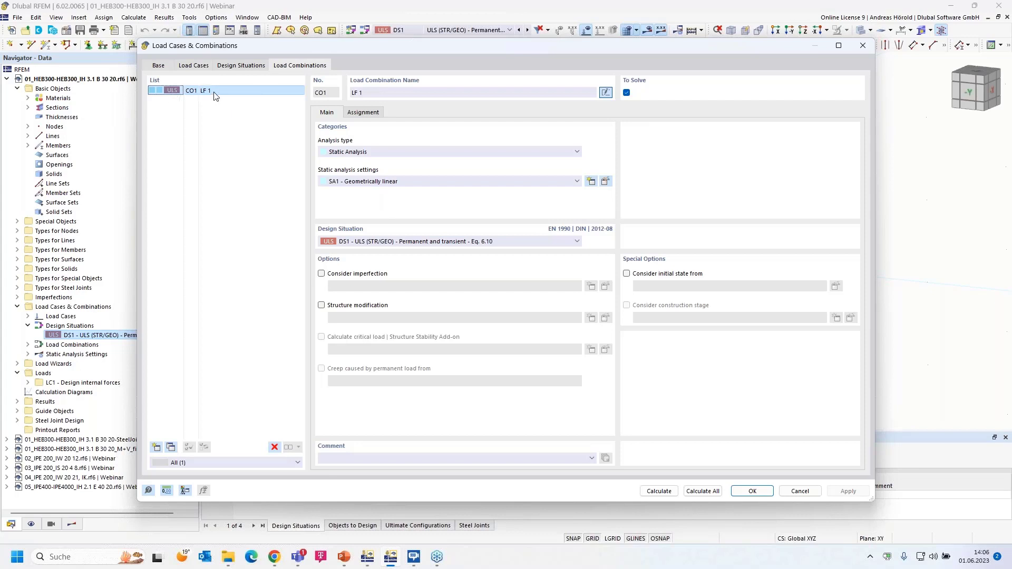
left_click(234, 66)
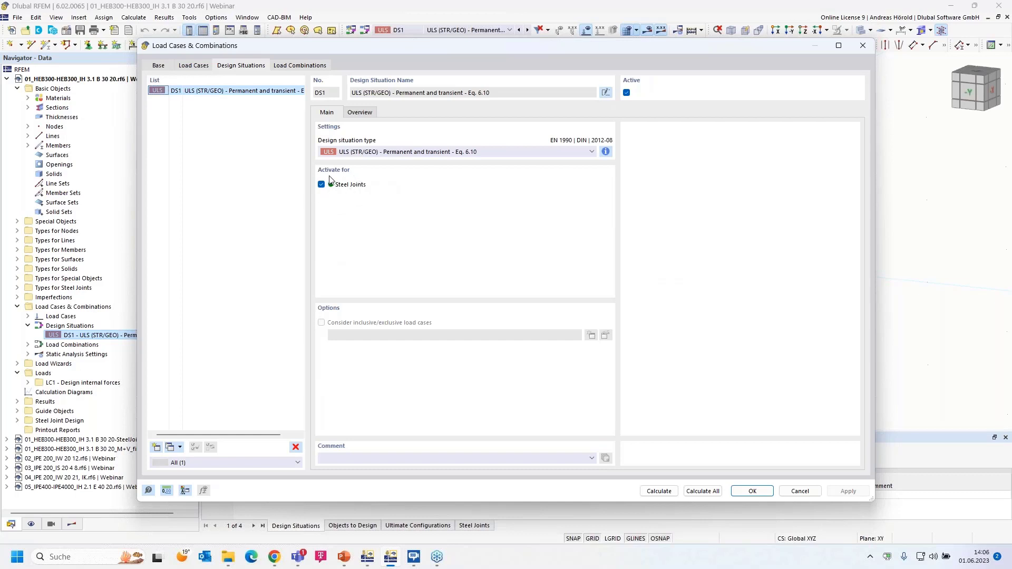
left_click(809, 494)
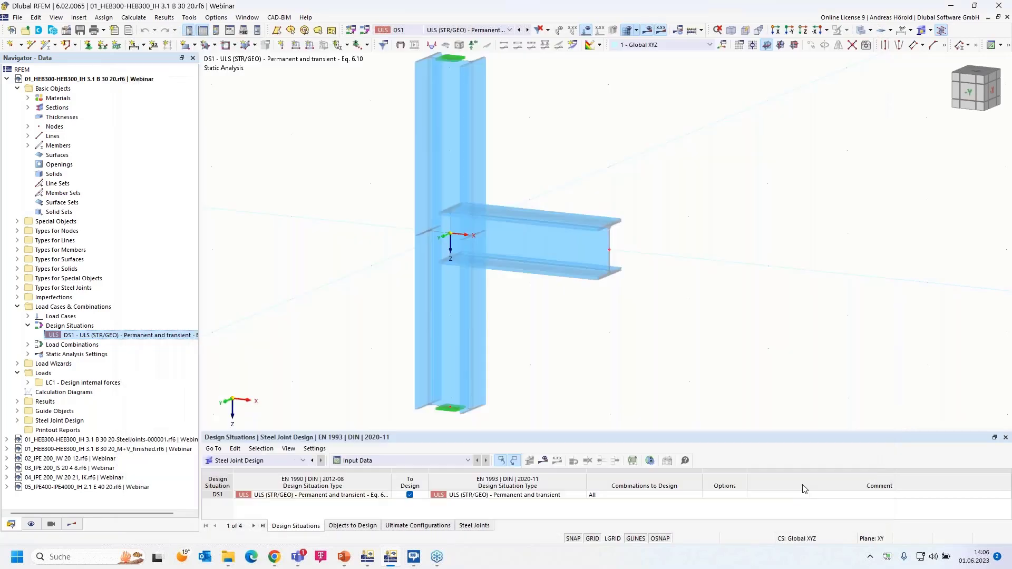
Check in the model's base data which design add-ons, including Steel Joints, are activated.
left_click(66, 30)
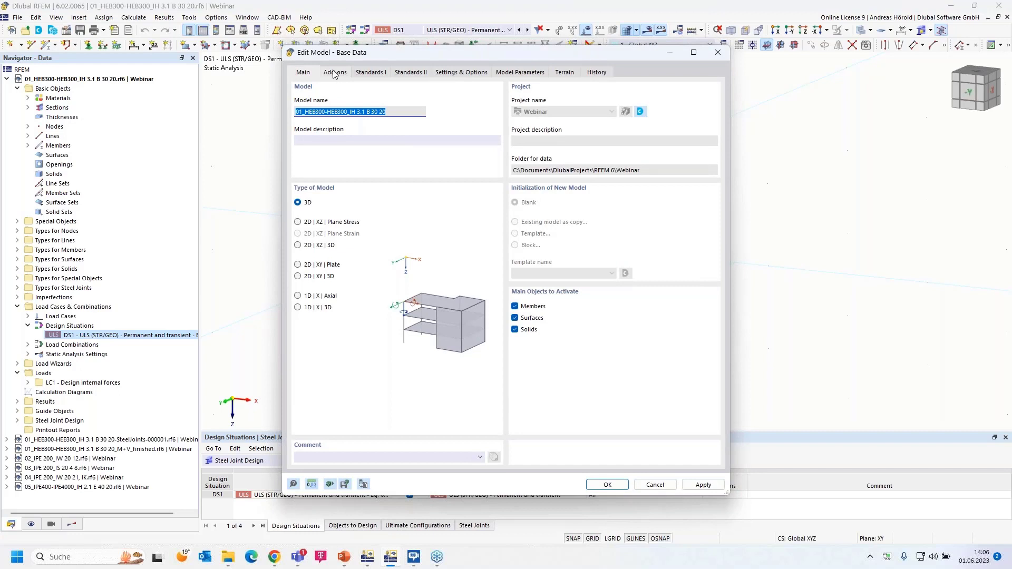
left_click(333, 73)
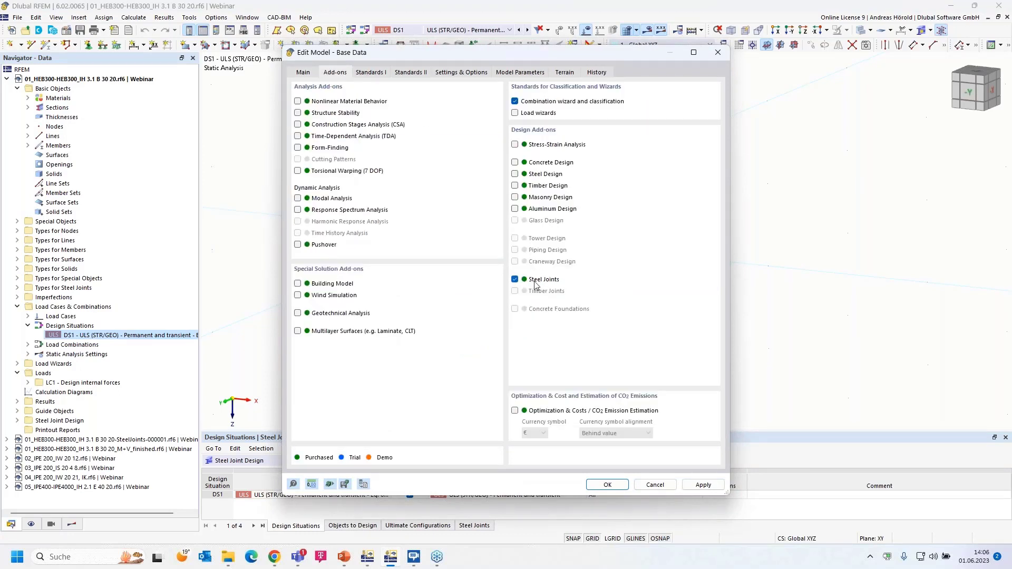
left_click(655, 485)
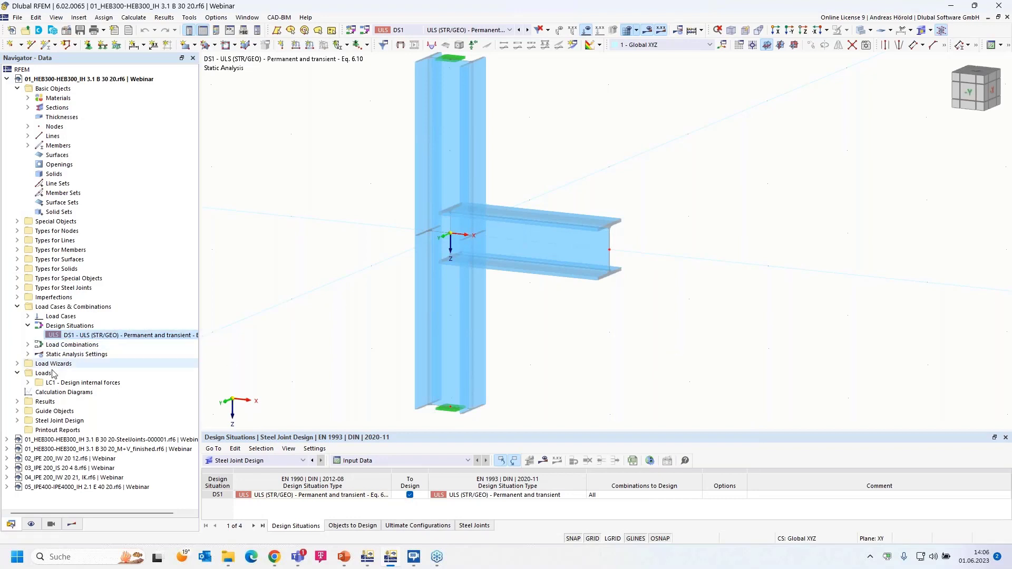
Create a new steel joint and assign it to the node where the beam meets the column.
left_click(19, 288)
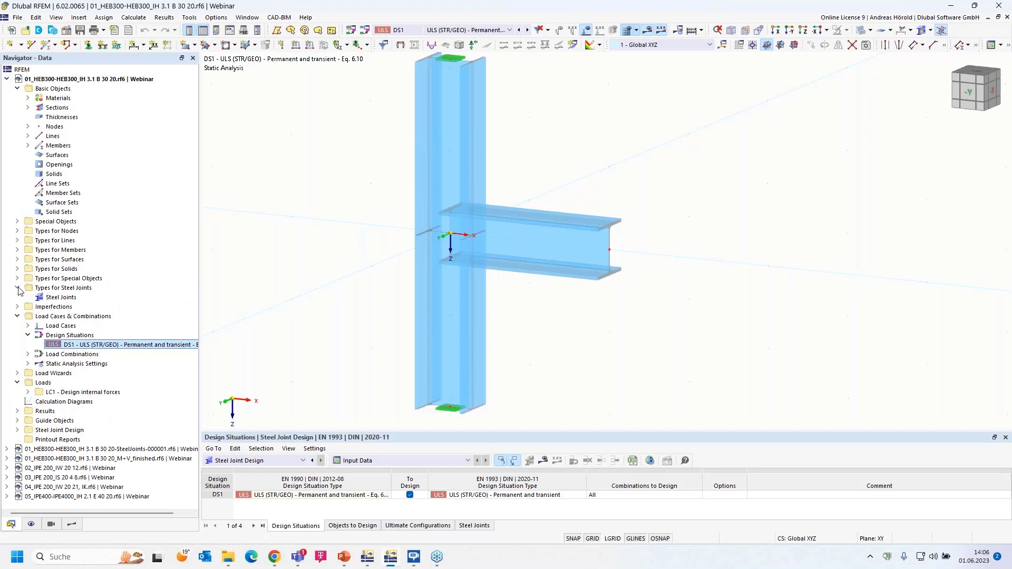
left_click(55, 298)
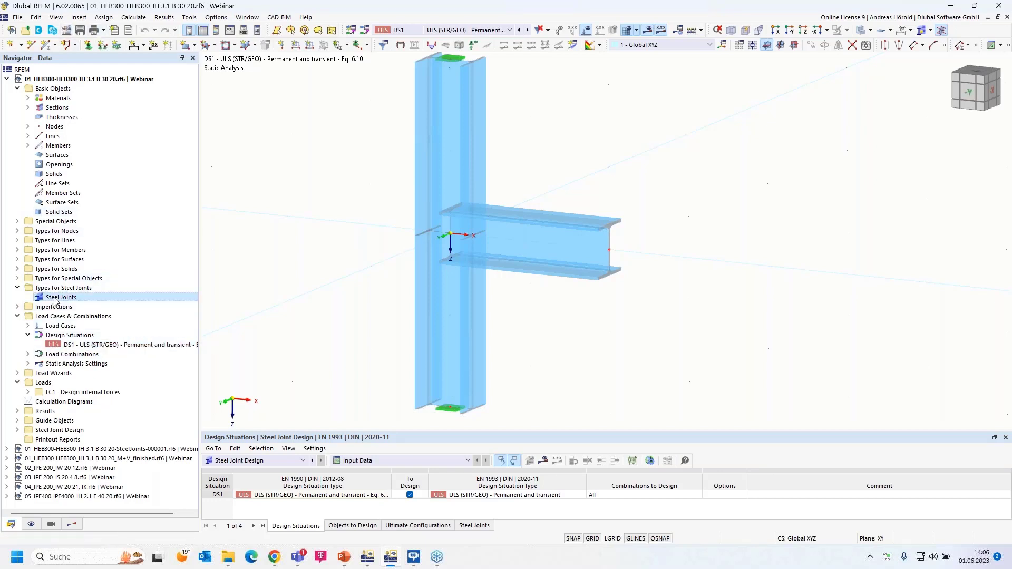
double_click(54, 298)
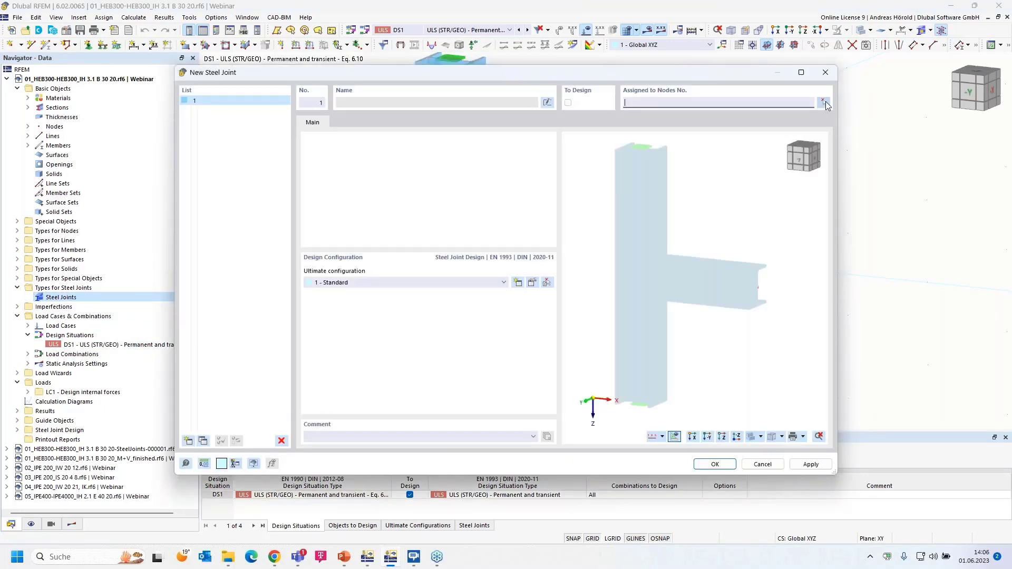
left_click(824, 102)
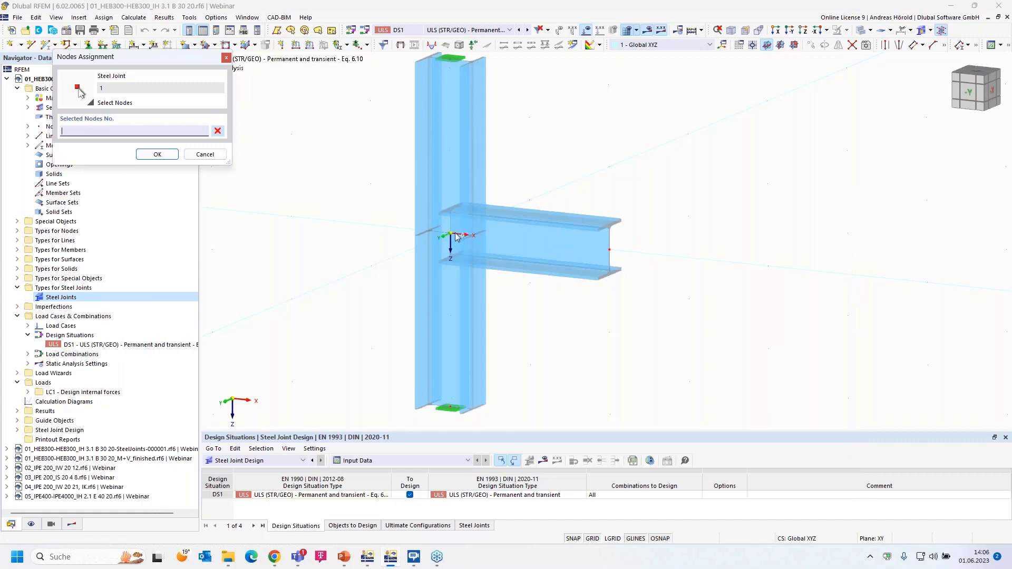
left_click(451, 232)
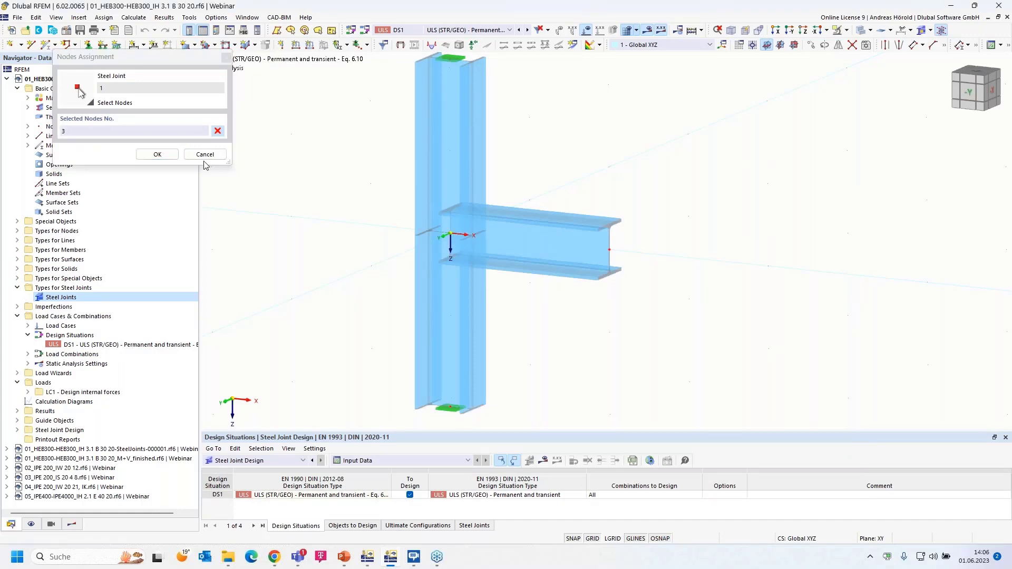
left_click(158, 154)
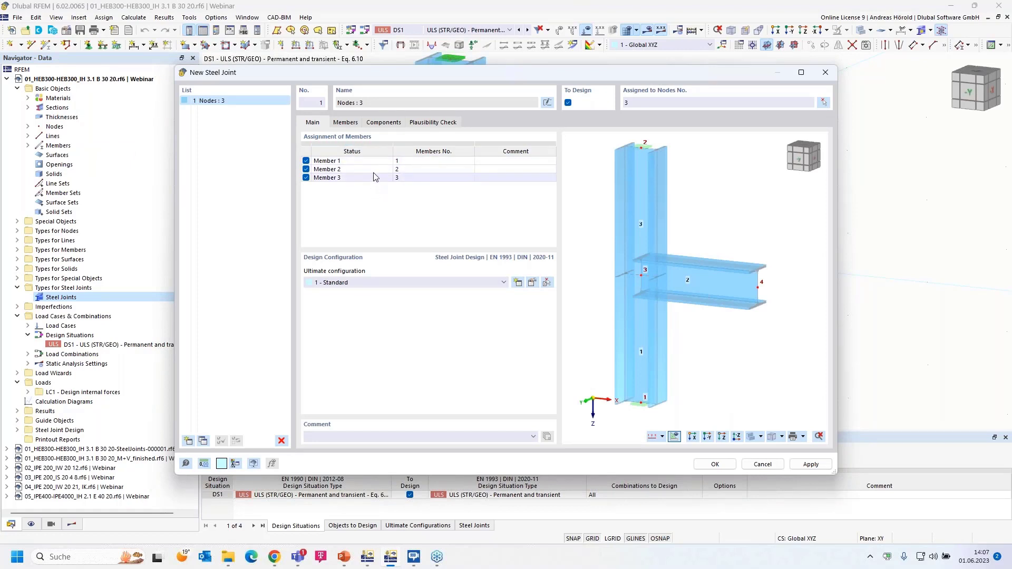
Set the type of Member 1, the lower column segment, to Continuous in the steel joint.
left_click(346, 123)
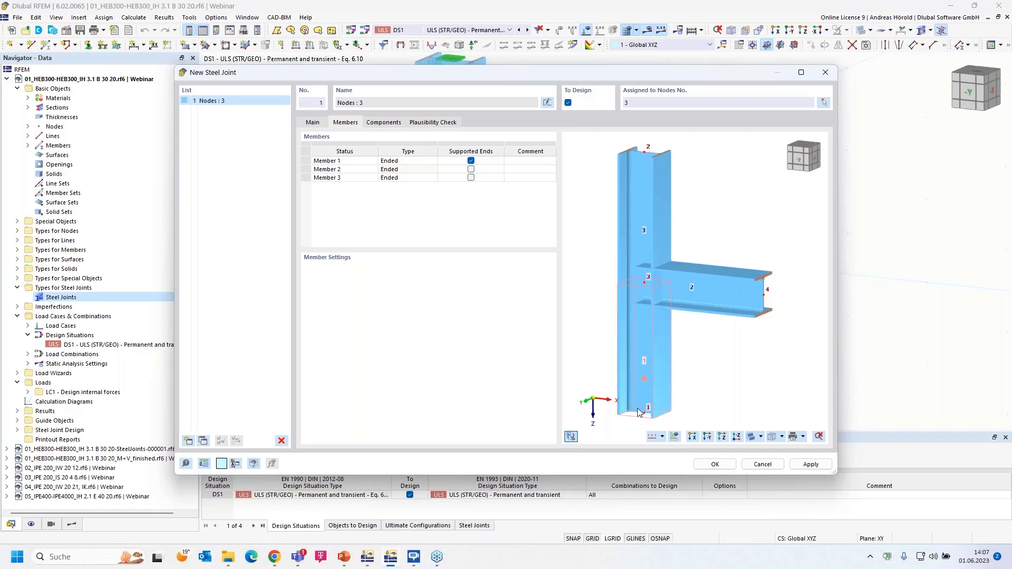
left_click(430, 163)
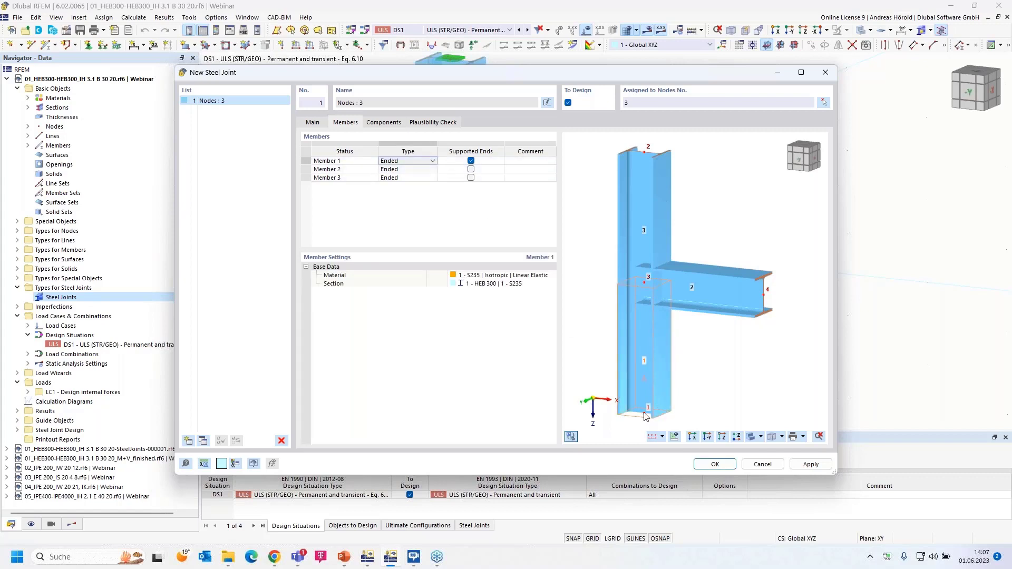
left_click(431, 164)
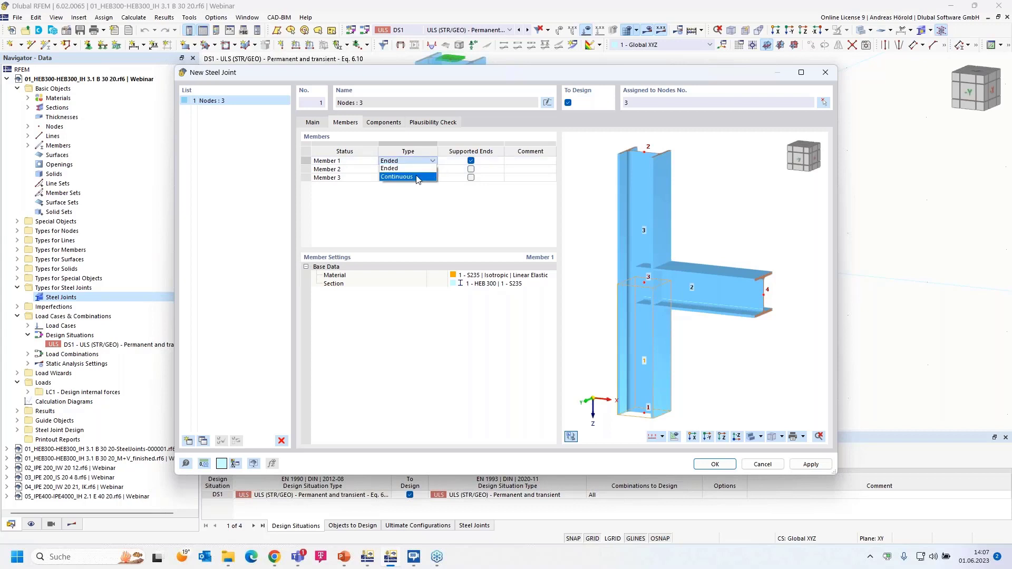
left_click(416, 177)
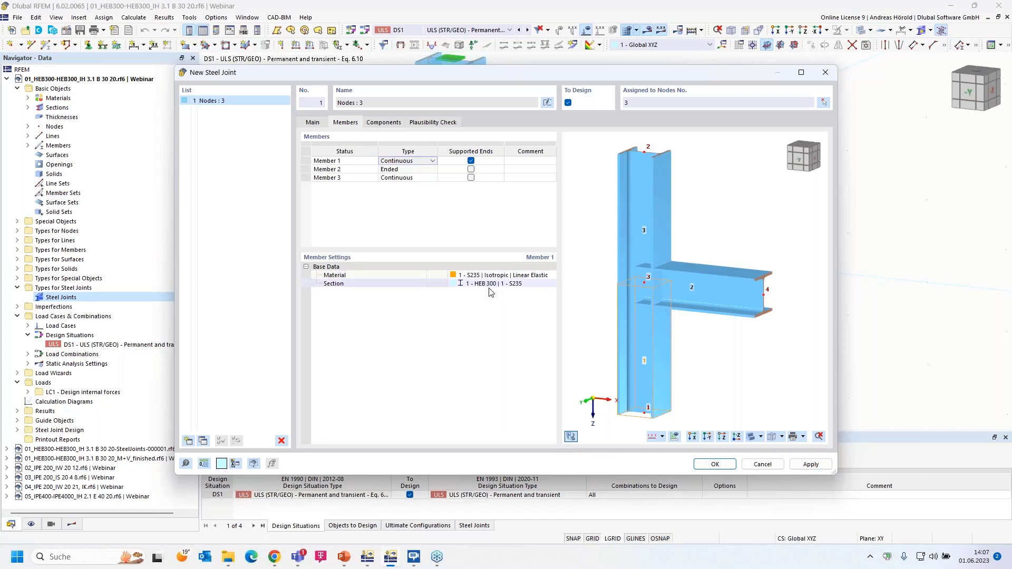
Add an End Plate component to the steel joint.
left_click(383, 123)
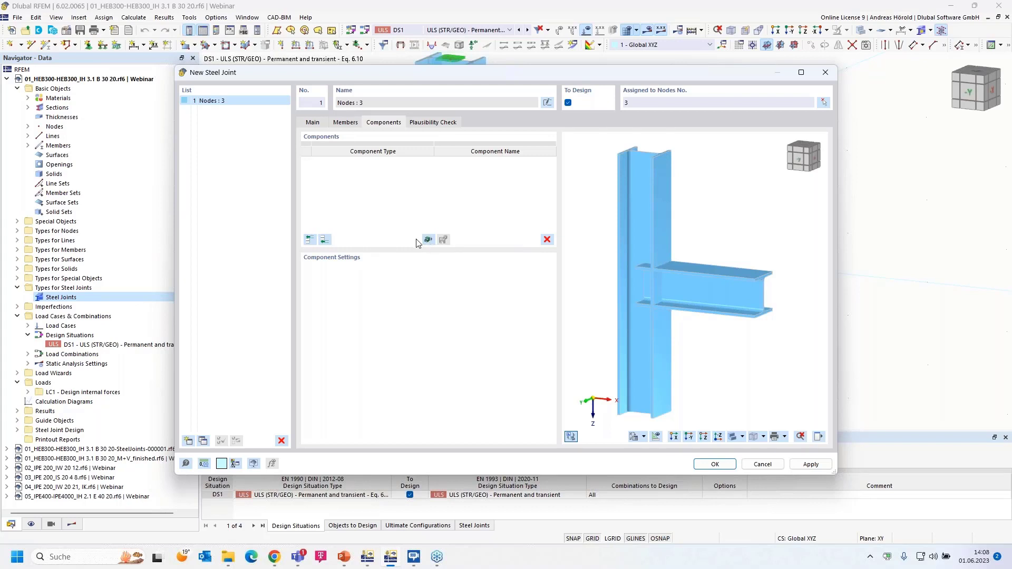
left_click(310, 239)
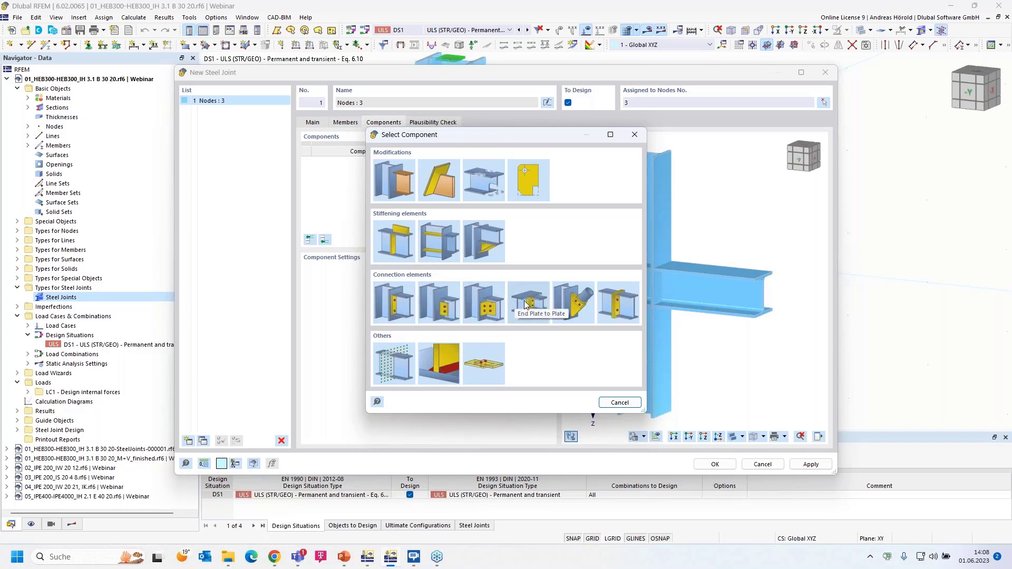
left_click(397, 305)
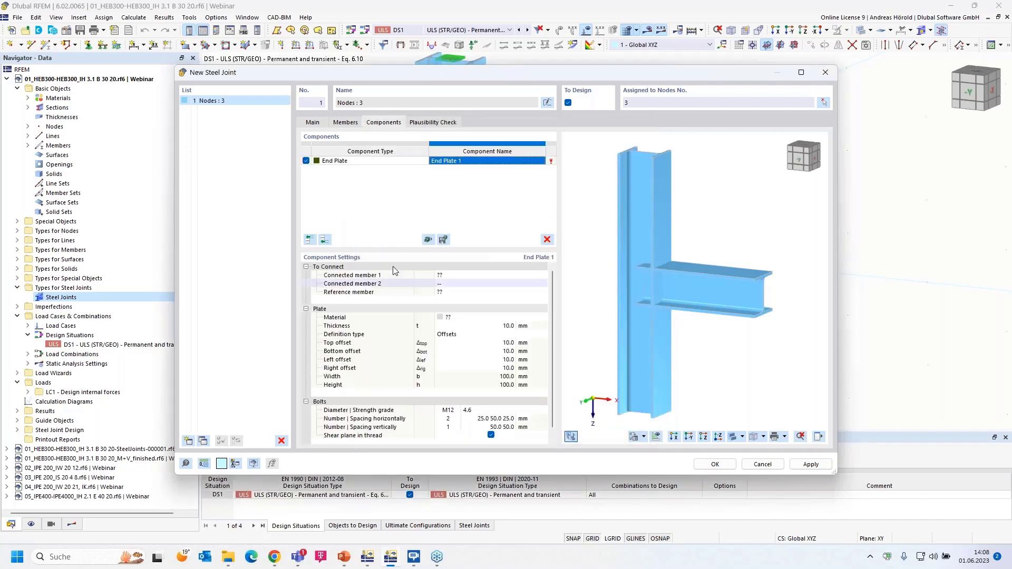
Assign Member 2, the beam, as connected member 1 of the end plate.
left_click(485, 275)
left_click(514, 272)
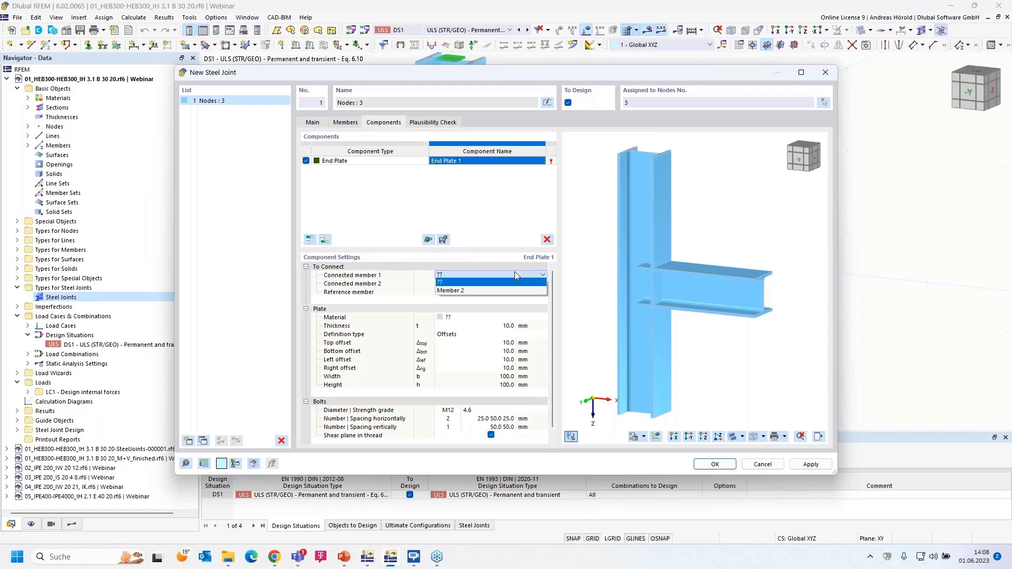
left_click(488, 291)
scroll(652, 295, "up", 5)
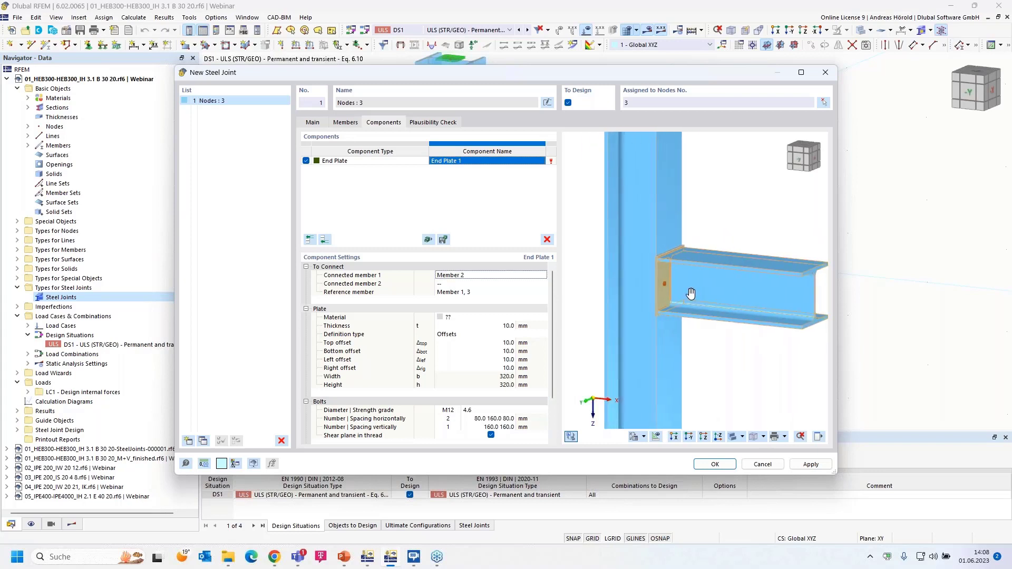
scroll(691, 295, "up", 2)
middle_click_drag(691, 295, 714, 300)
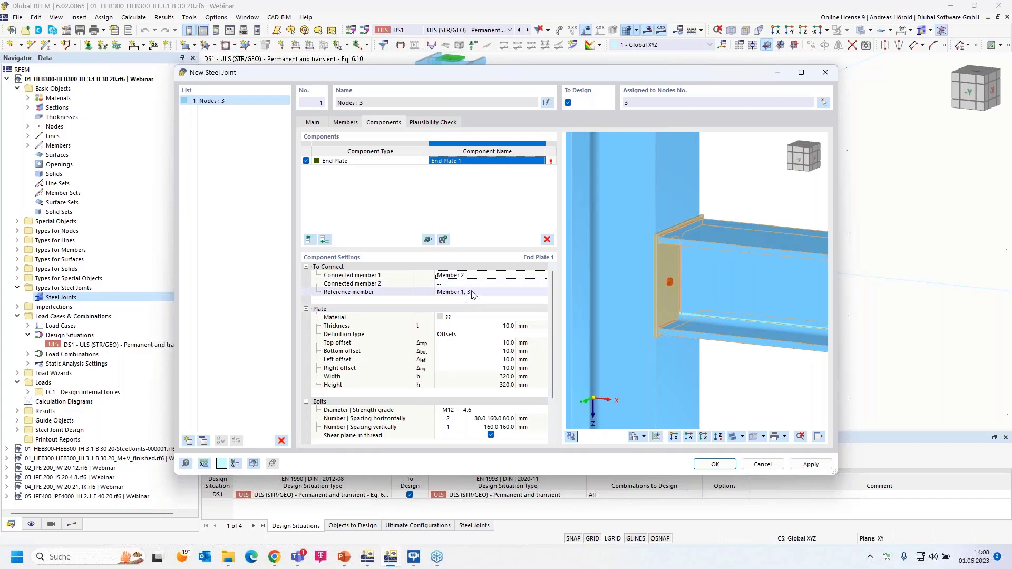
Give the end plate the material S235 and a thickness of 20 mm.
left_click(462, 318)
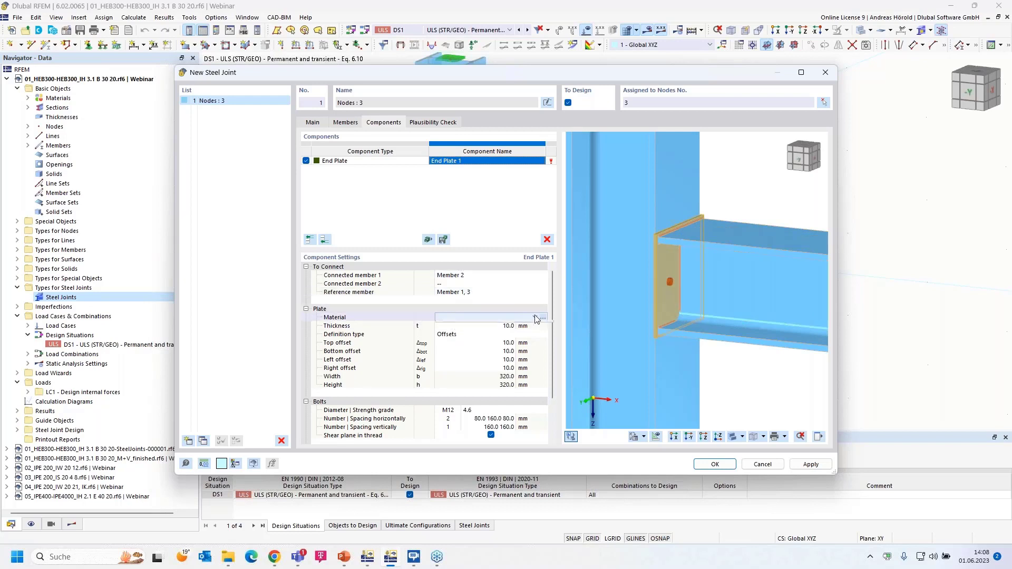
left_click(535, 317)
left_click(496, 324)
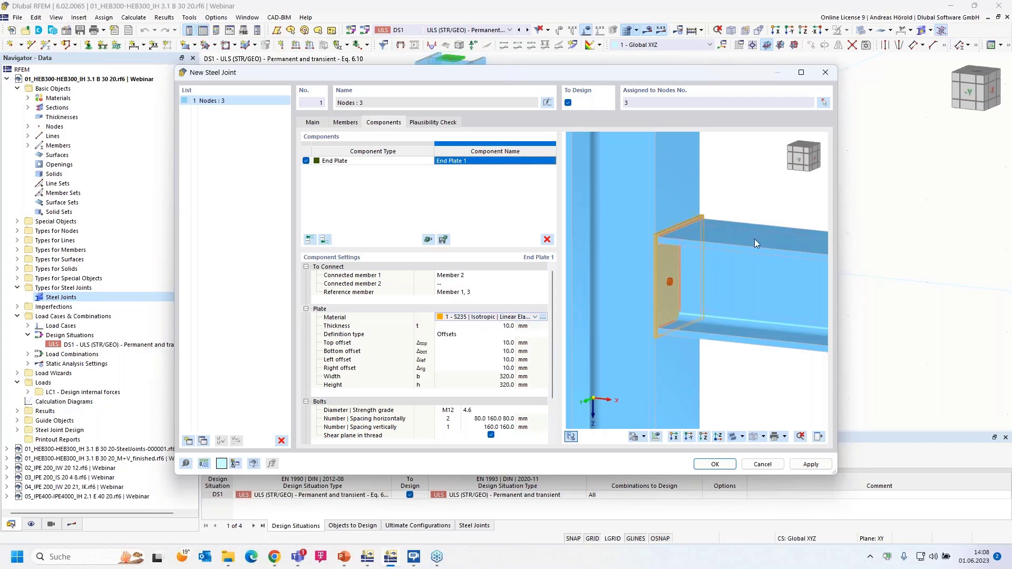
left_click(509, 325)
type("20")
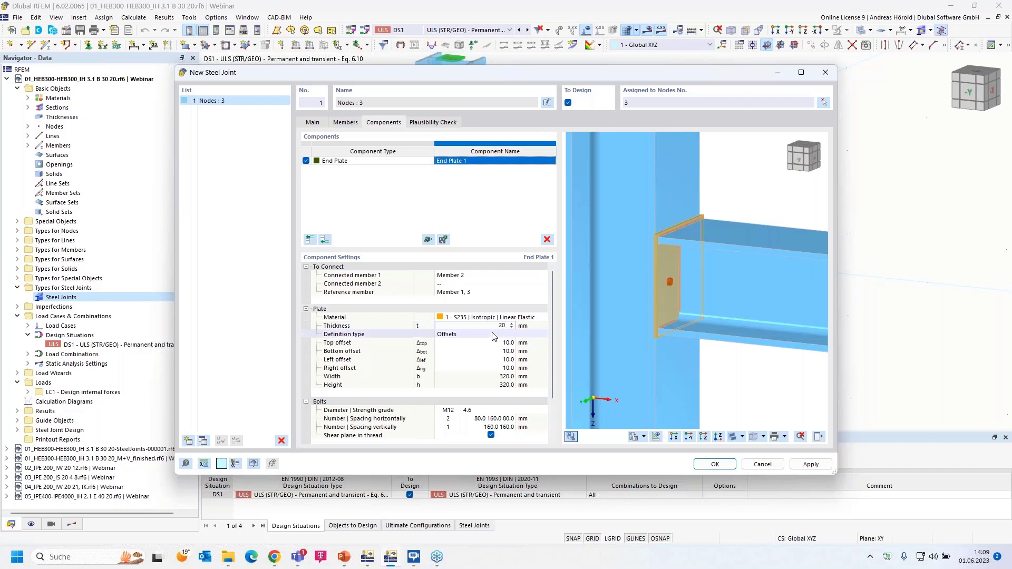
Define the end plate by dimensions and position, with a width of 300 mm and a height of 390 mm.
left_click(493, 333)
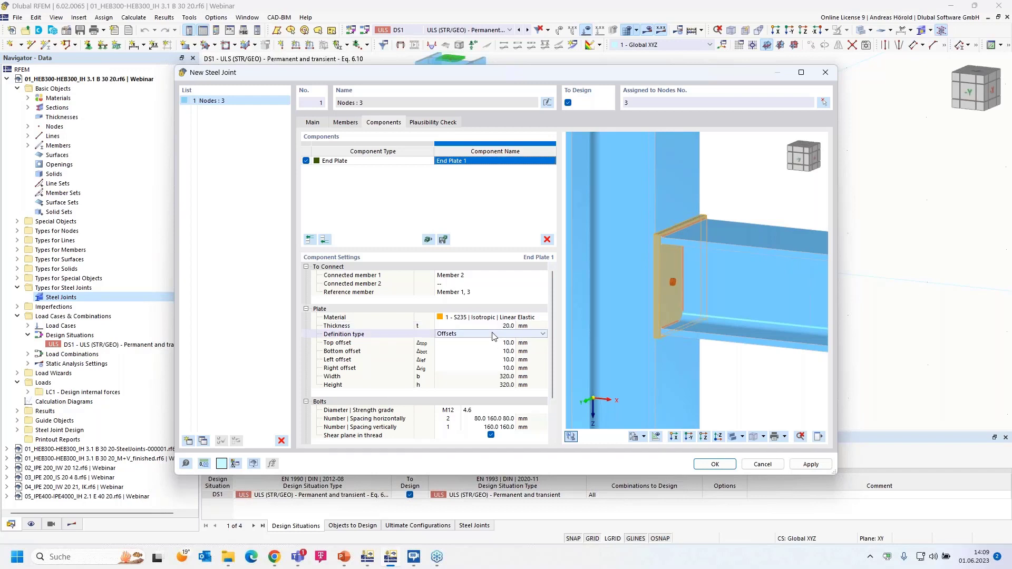
left_click(542, 334)
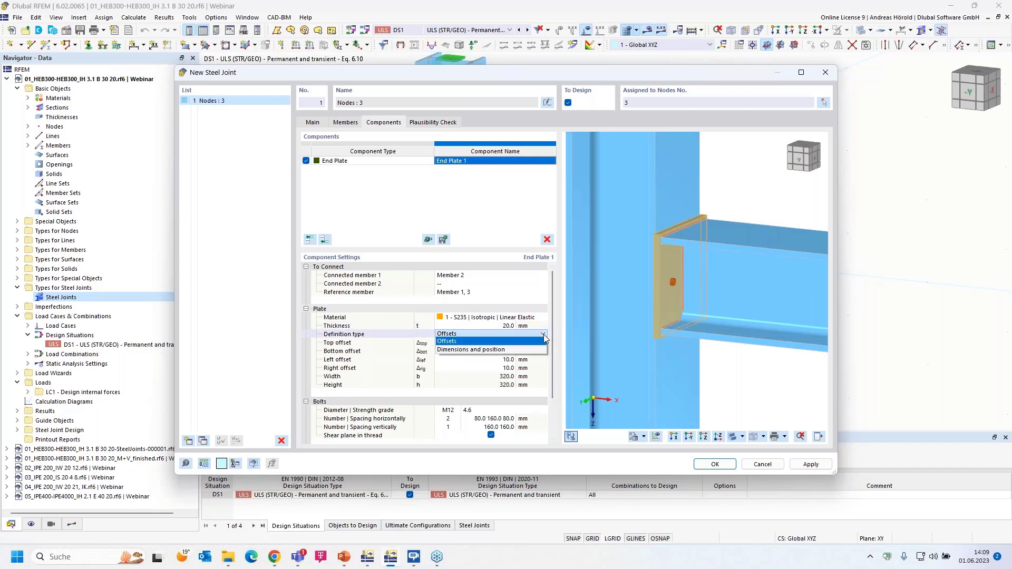
left_click(502, 350)
left_click(507, 343)
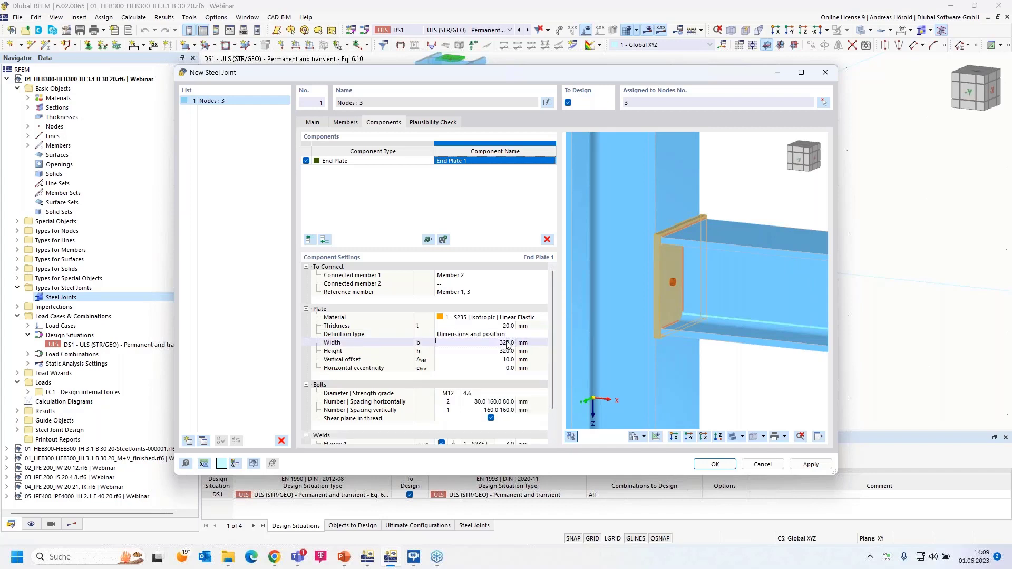
left_click(507, 343)
type("30")
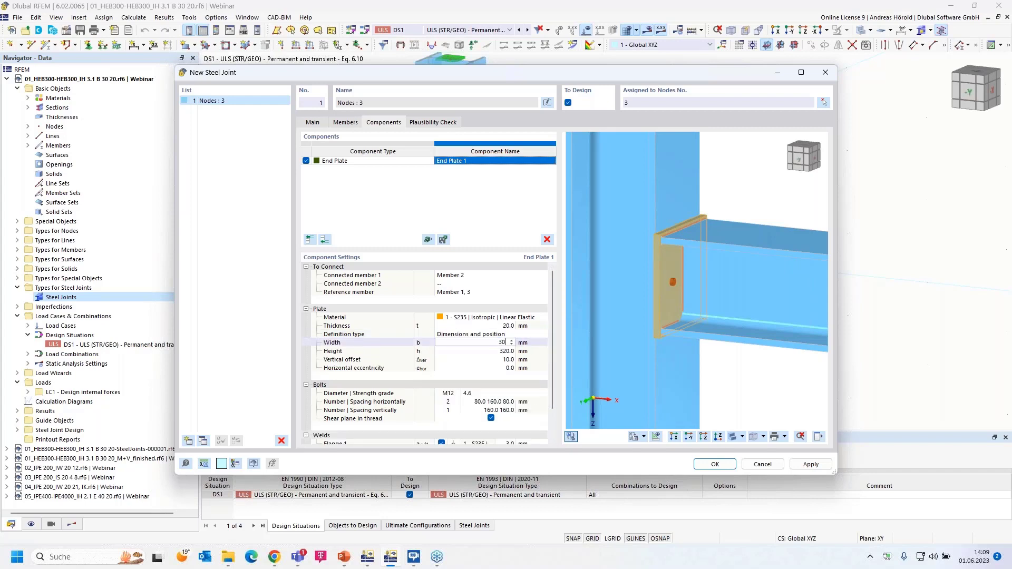
left_click(506, 351)
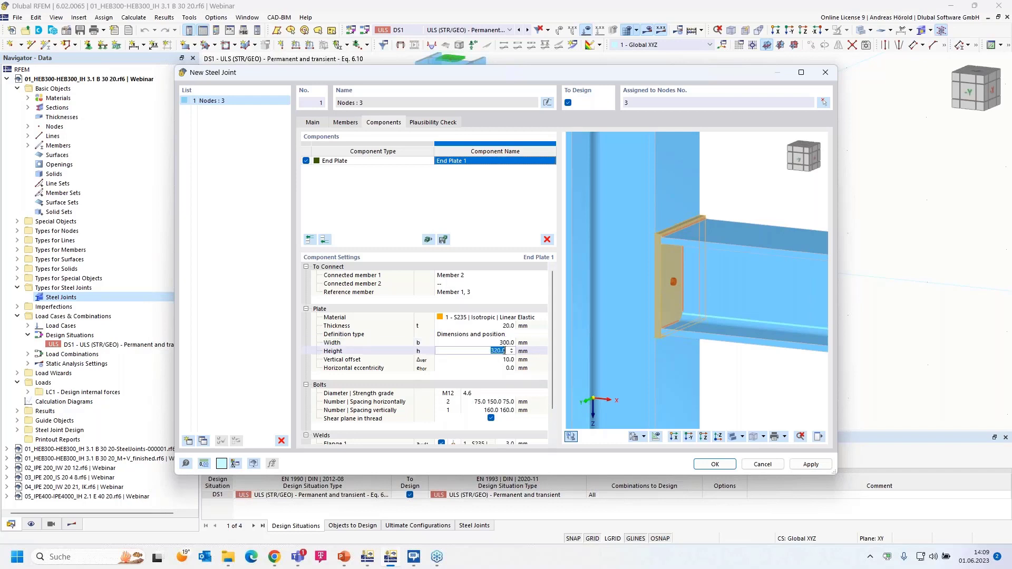
type("390")
Set the end plate's vertical offset to 70 mm.
left_click(509, 360)
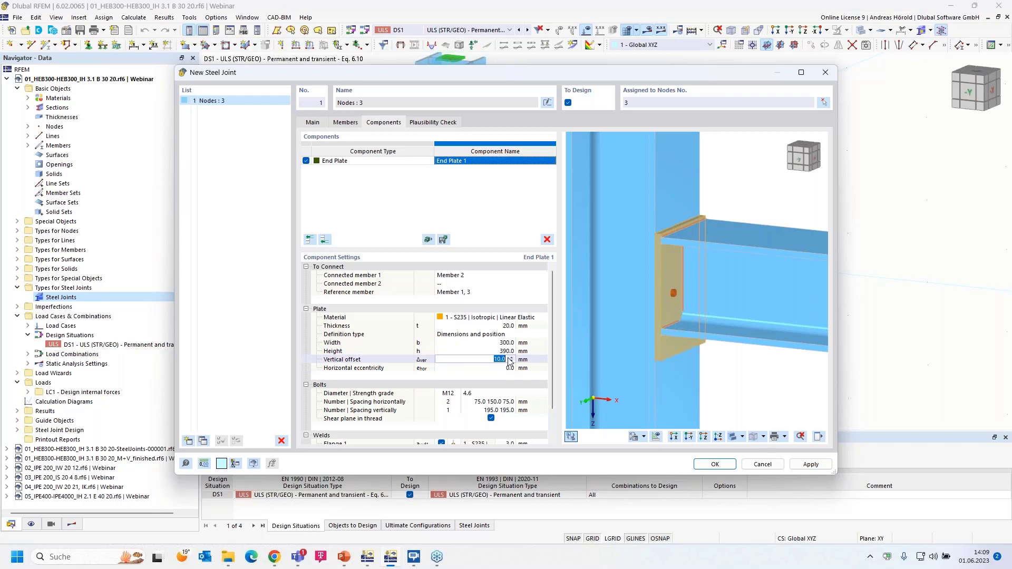
type("70")
key("Tab")
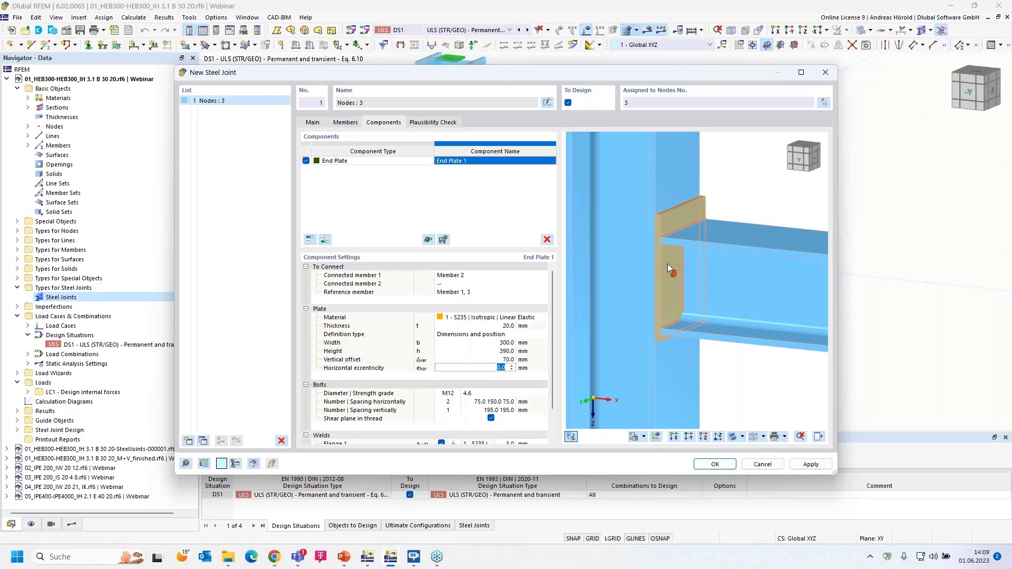
scroll(665, 271, "up", 2)
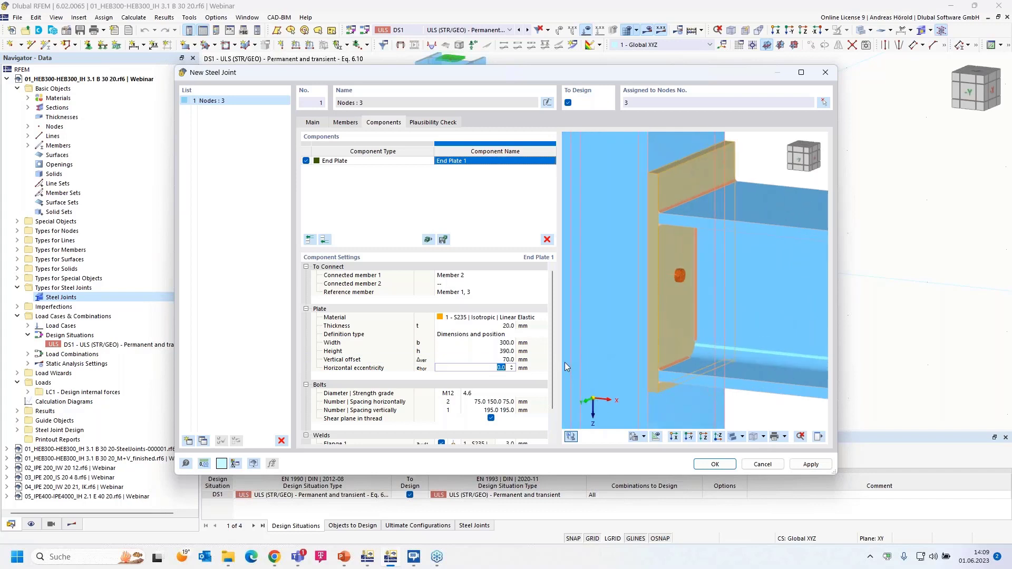
Set the end plate's bolts to diameter M20 and strength grade 10.9.
left_click(453, 394)
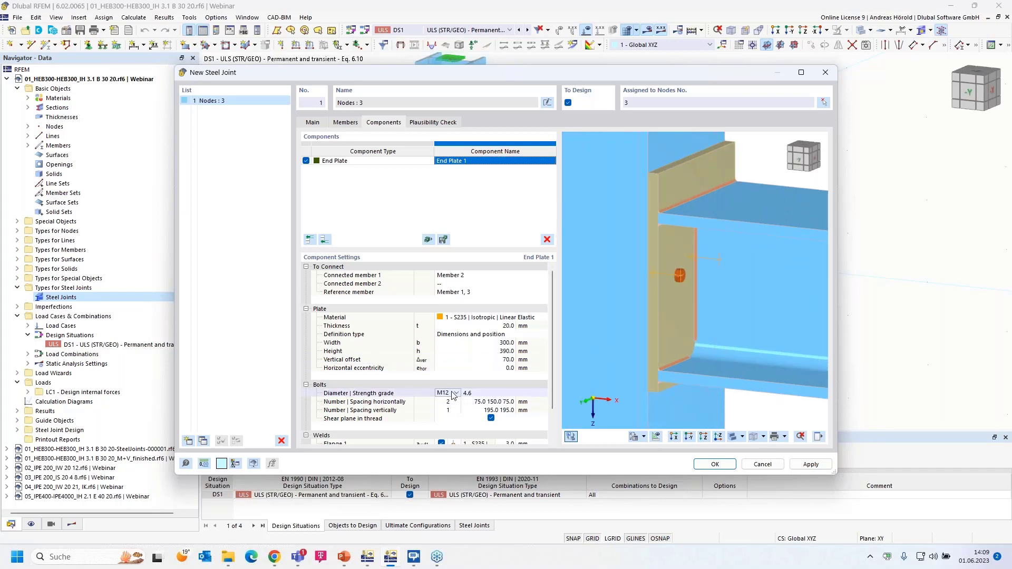
left_click(456, 393)
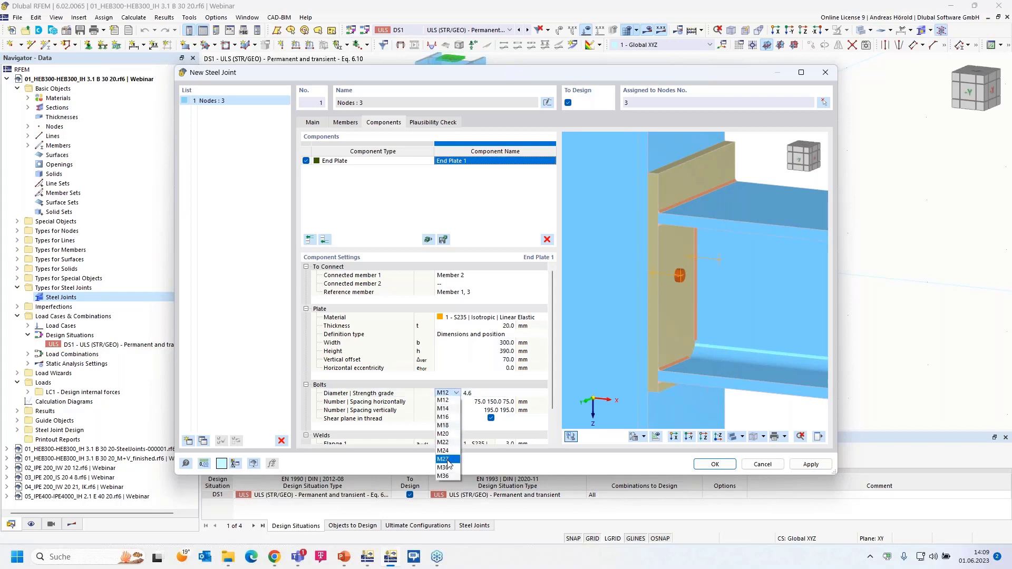
left_click(443, 434)
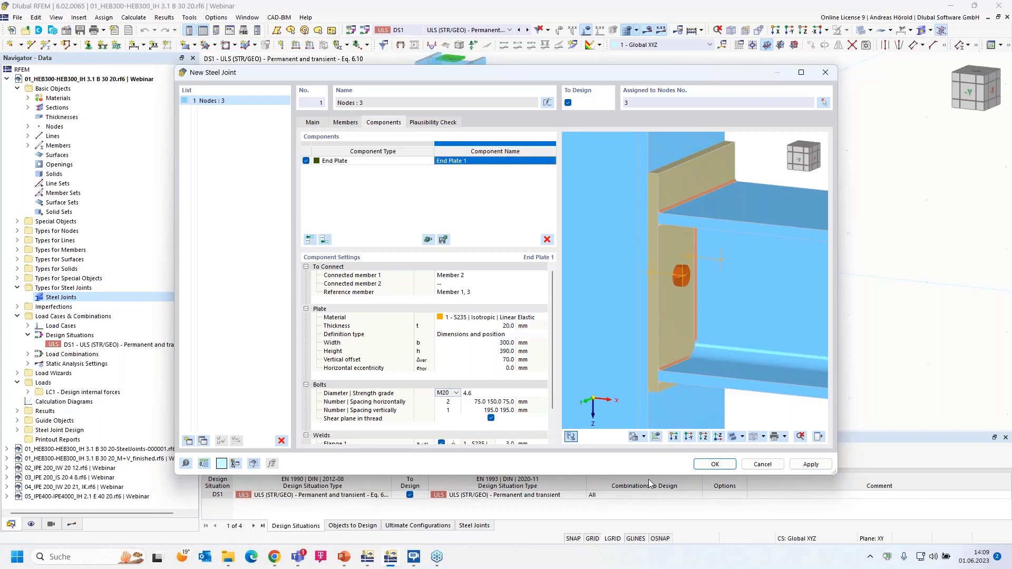
left_click_drag(648, 479, 648, 528)
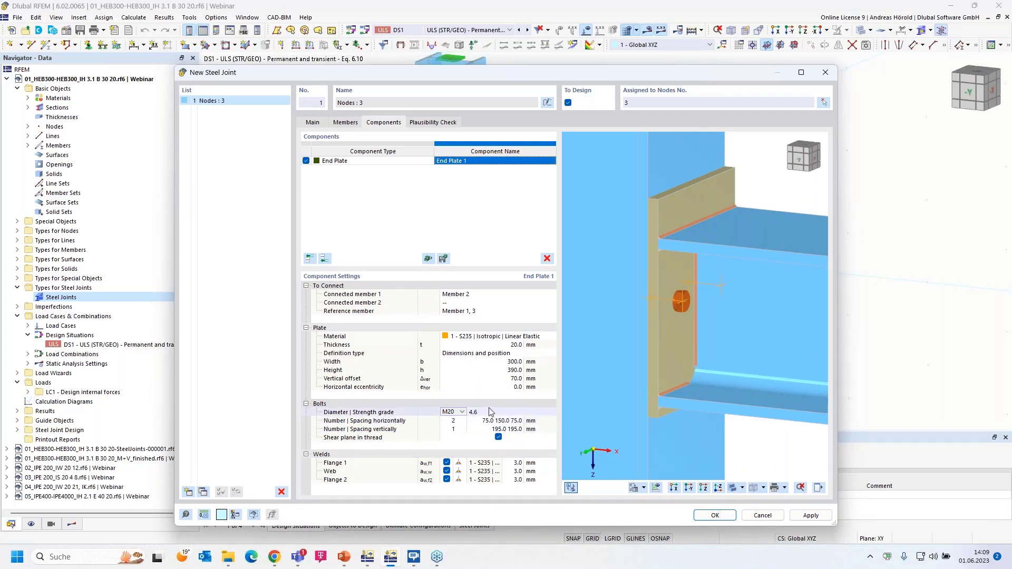
left_click(533, 413)
left_click(552, 411)
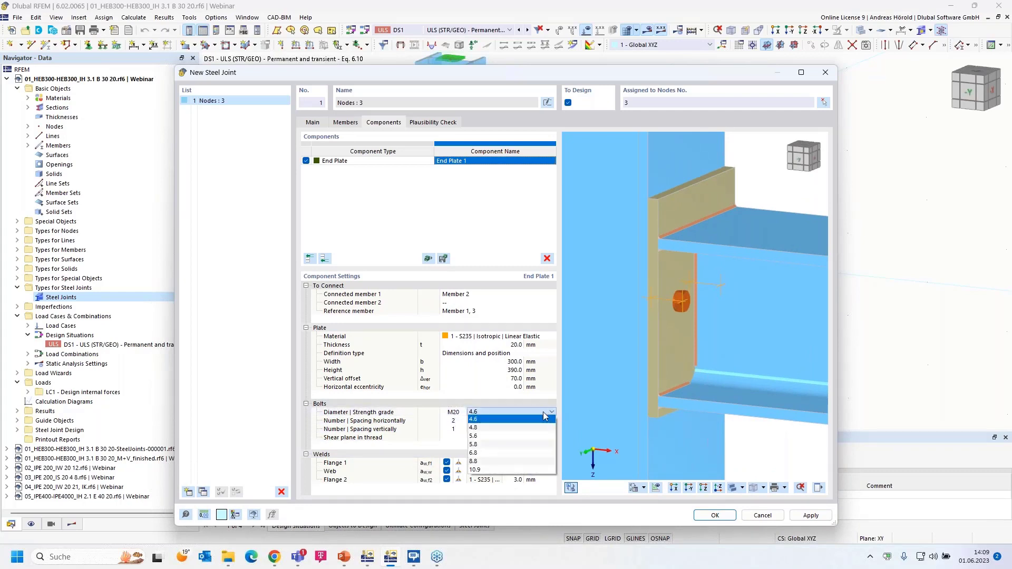
left_click(495, 471)
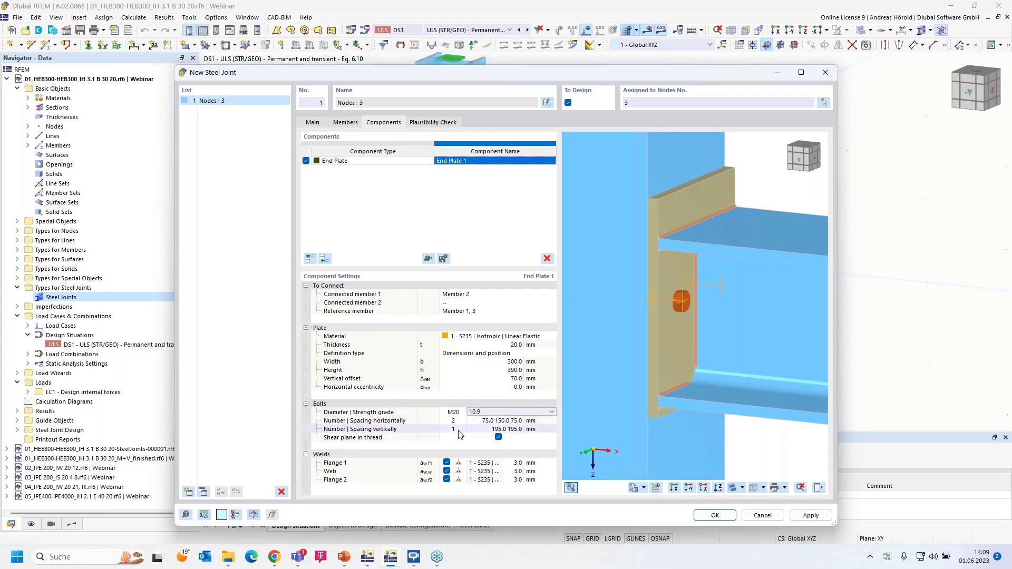
Set the number of bolts in the vertical direction to 3.
left_click(490, 421)
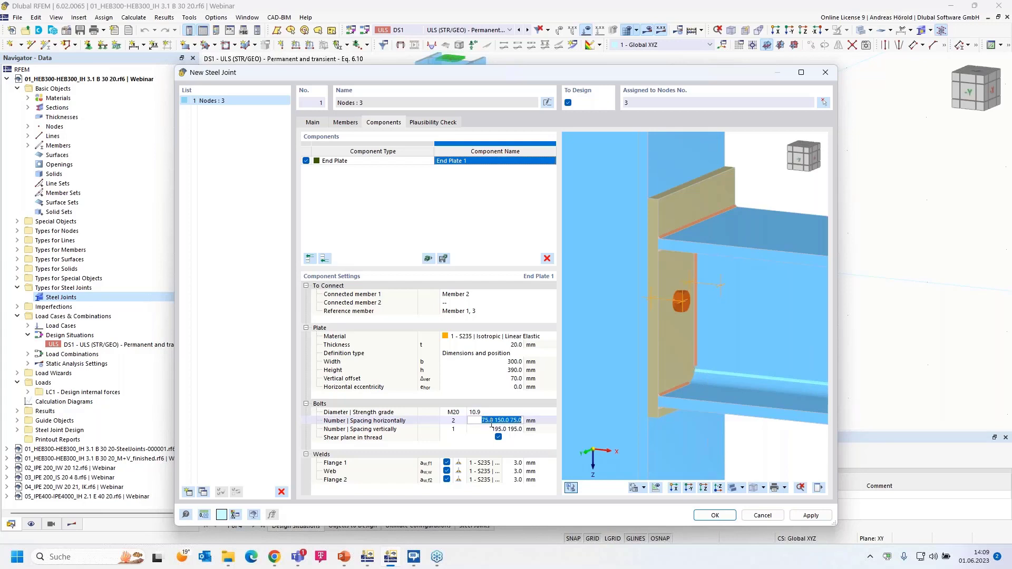
left_click(462, 429)
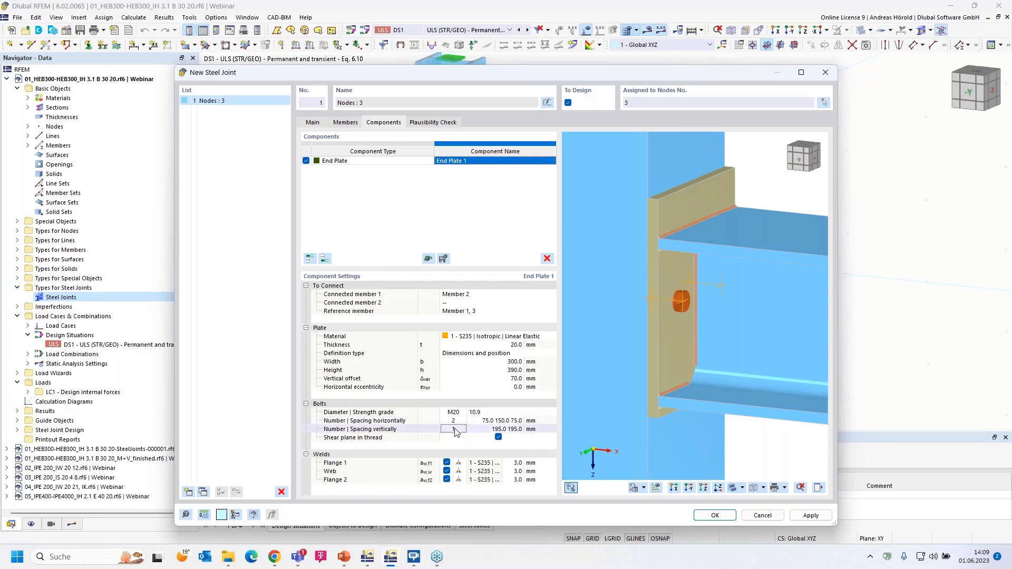
type("2")
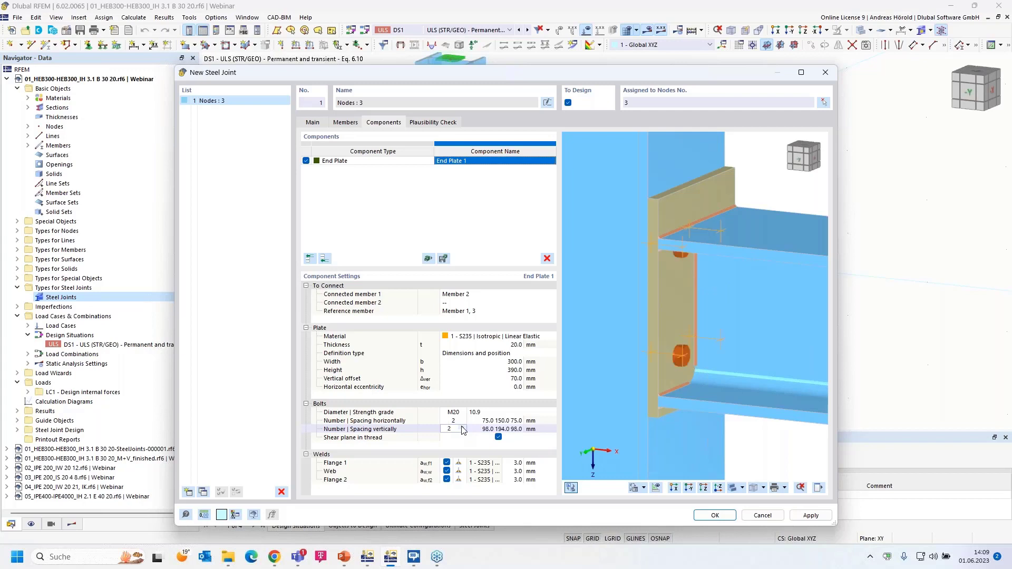
key("BackSpace")
type("3")
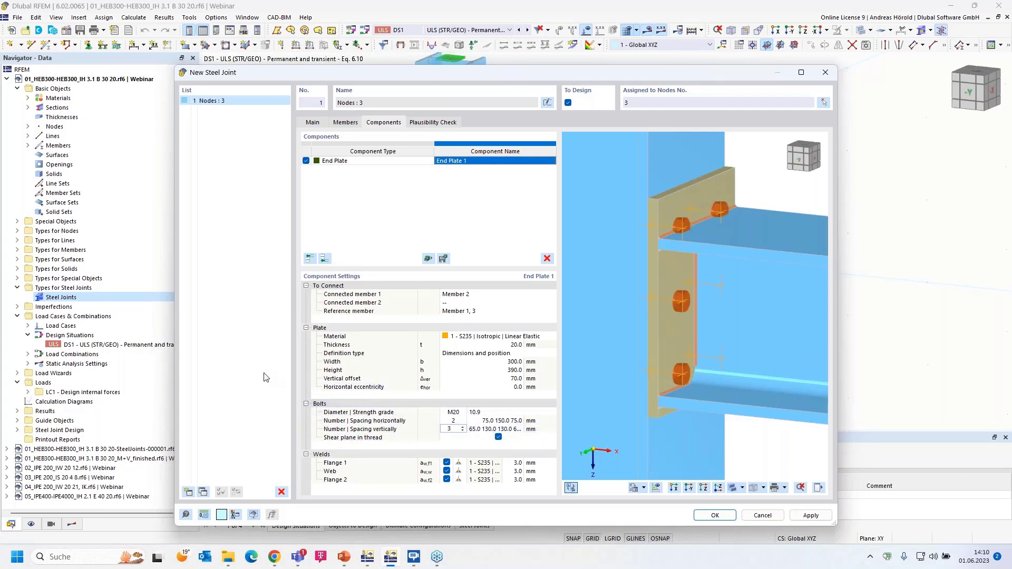
left_click_drag(172, 372, 99, 372)
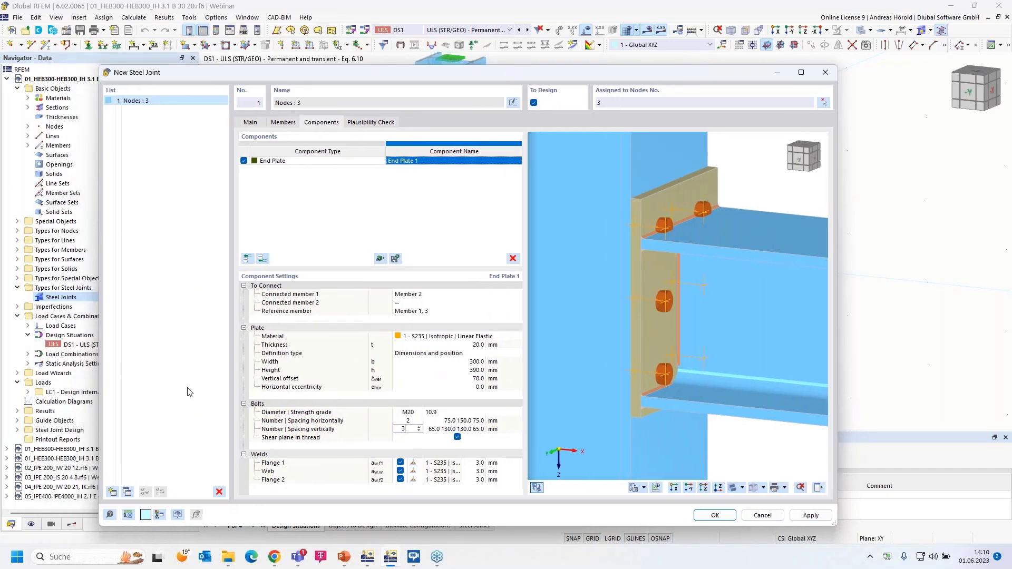
Set the vertical bolt spacings to 30, 100, 180 and 80 mm and disable the shear plane in thread option.
key("Tab")
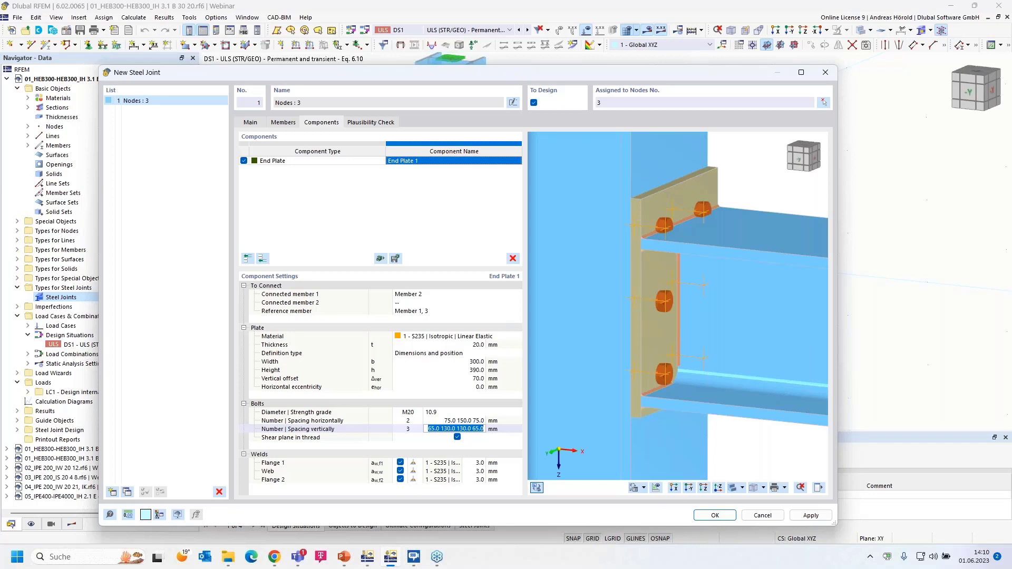
type("30 100 189")
key("BackSpace")
key("Return")
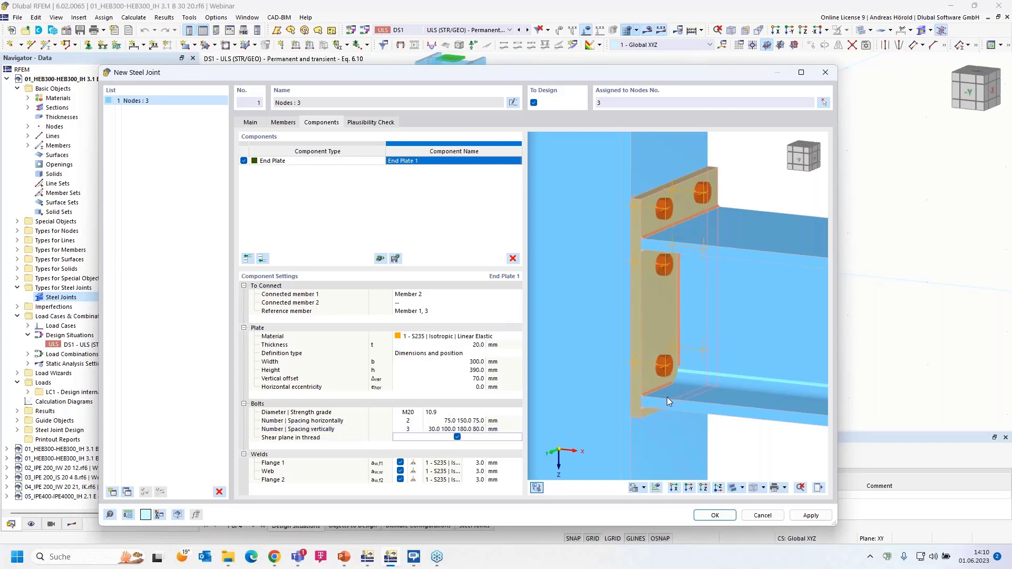
left_click(457, 438)
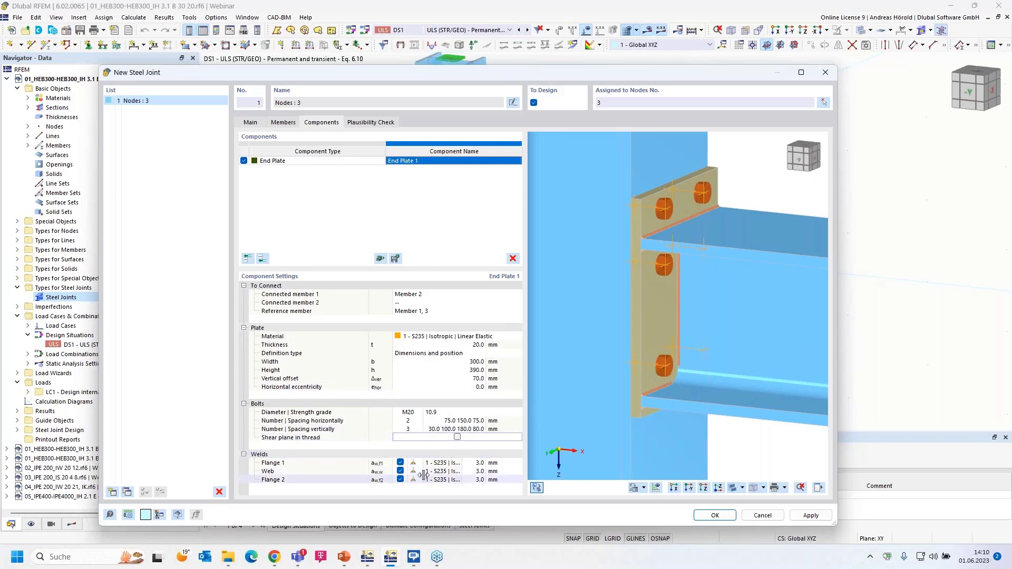
Set the end plate weld sizes to 7 mm for both flanges and 6 mm for the web, and check the joint's plausibility.
left_click(476, 462)
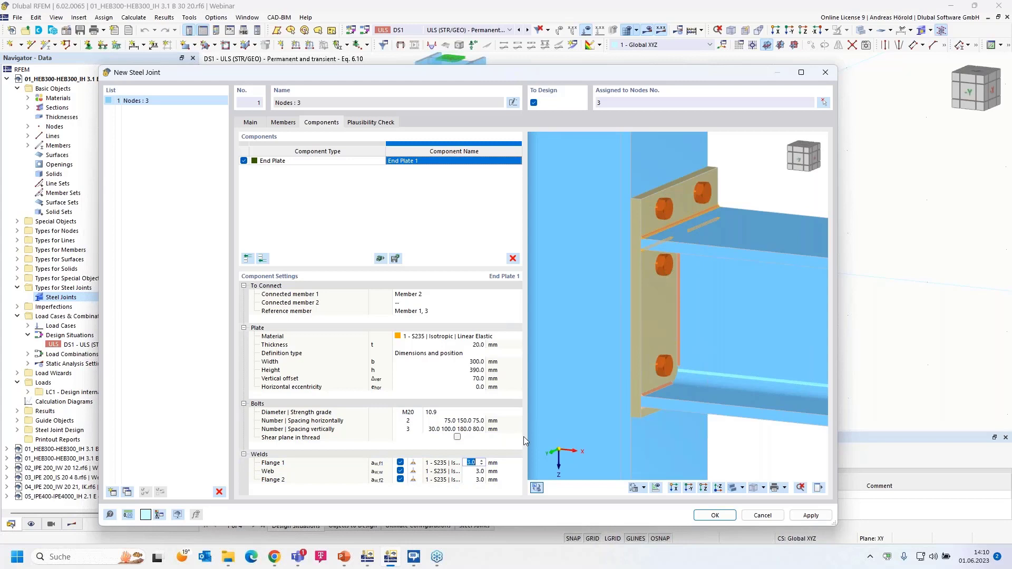
type("7")
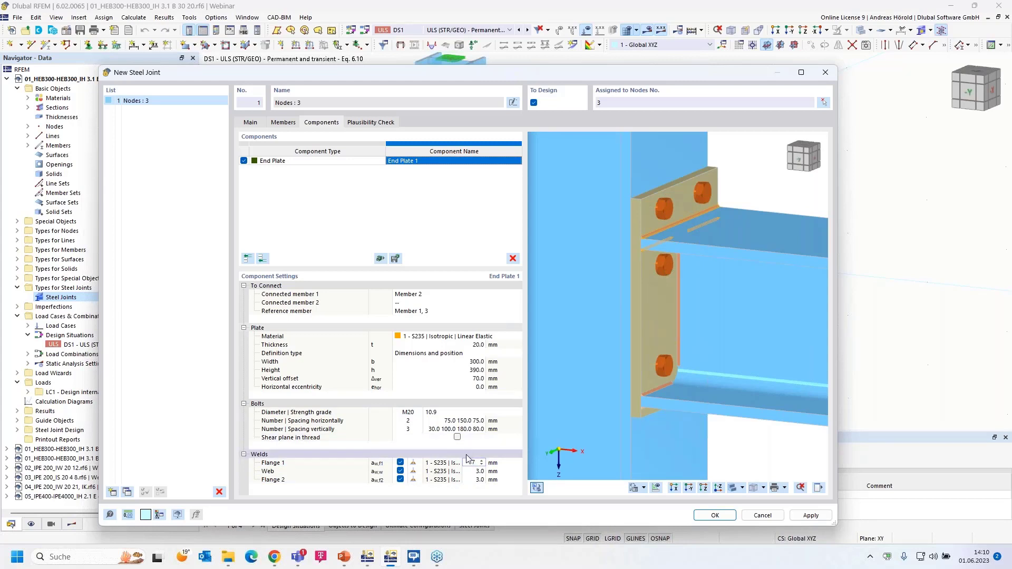
left_click(476, 471)
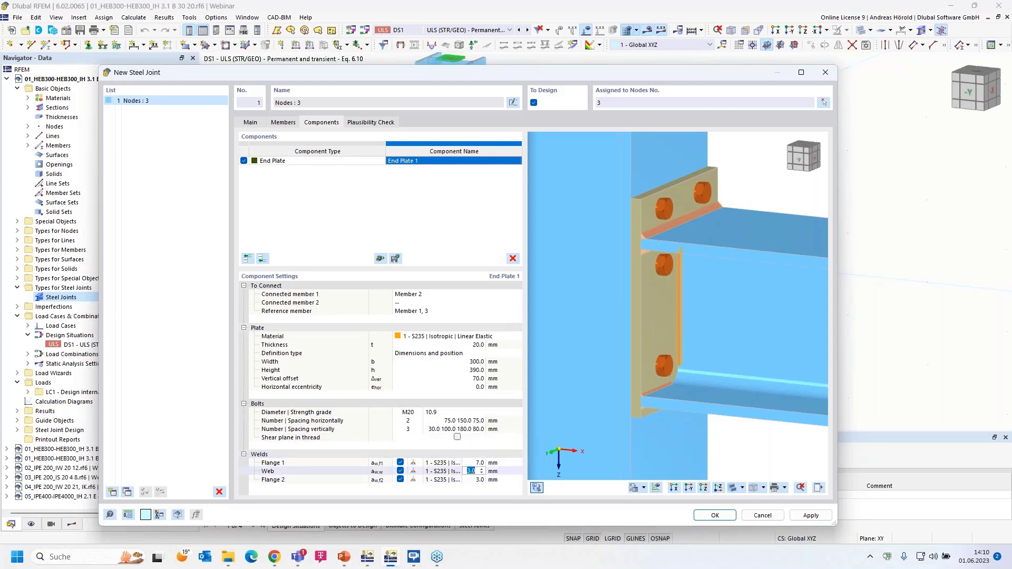
type("6")
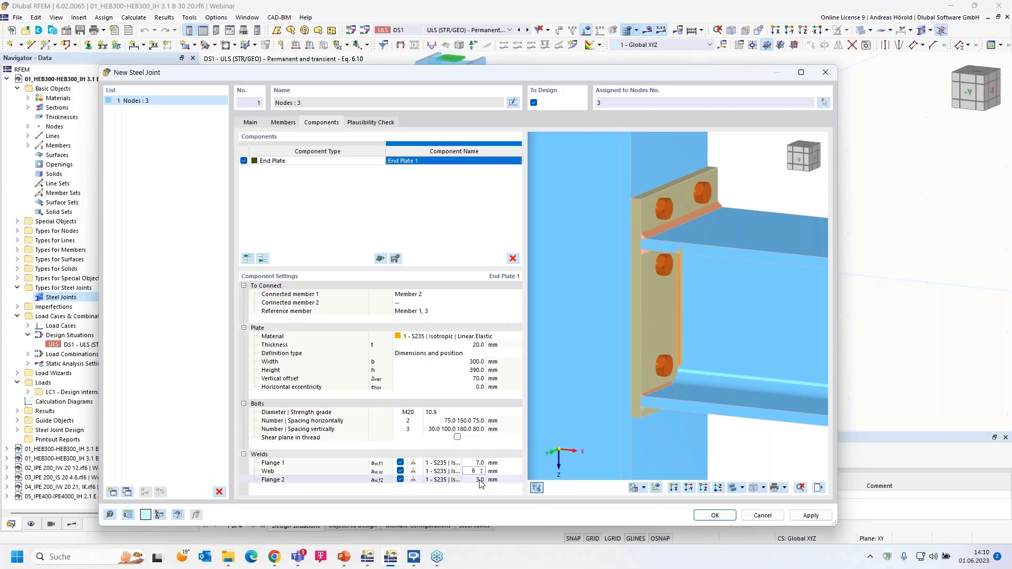
left_click(476, 479)
type("7")
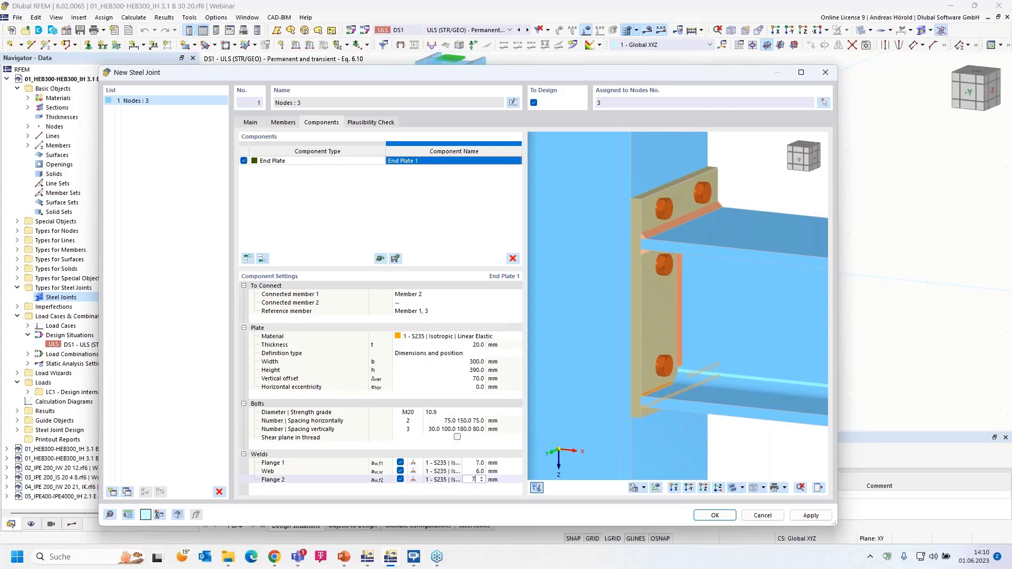
left_click(516, 456)
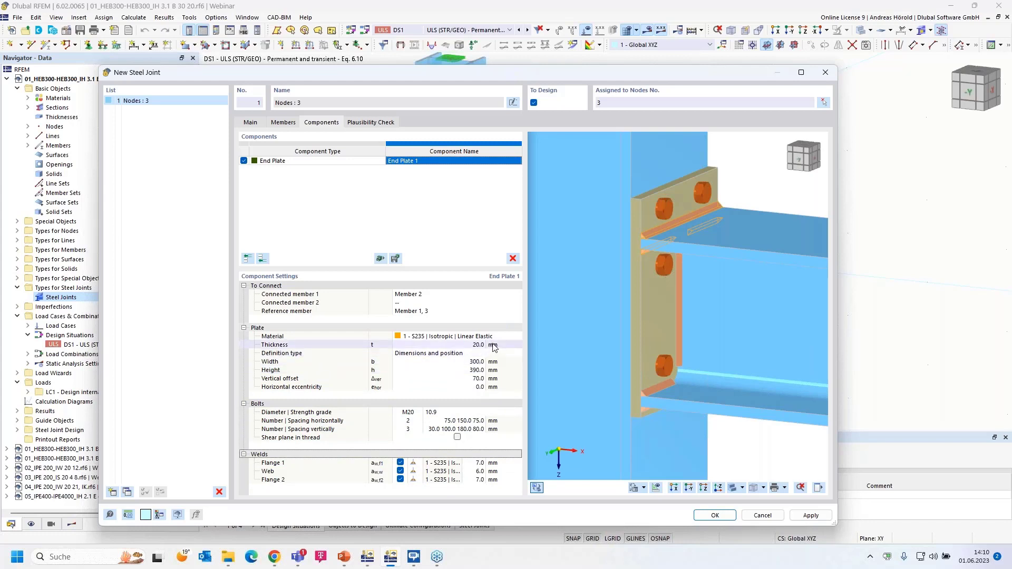
left_click(367, 122)
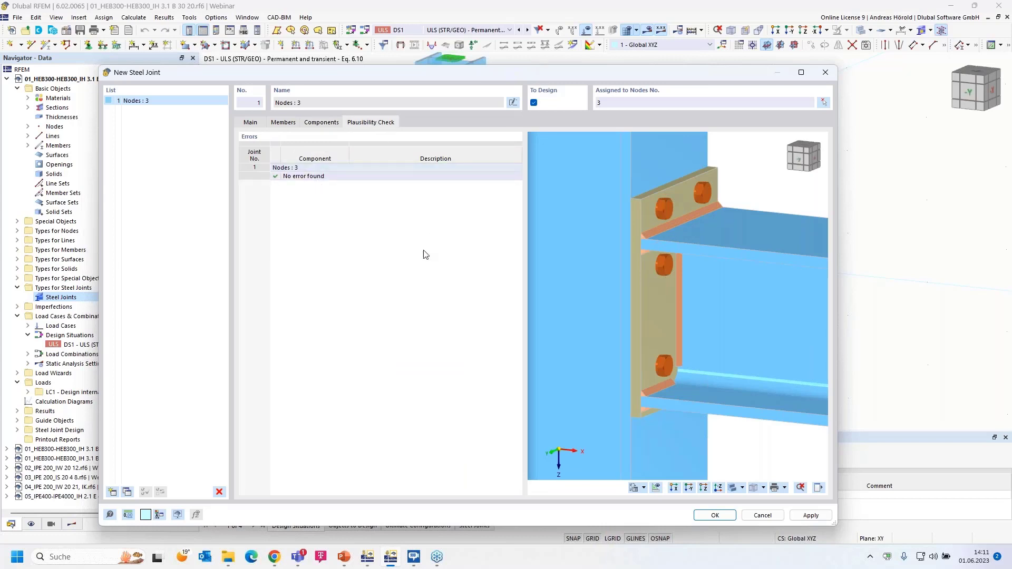
Accept the new steel joint and run the Steel Joint Design calculation with load combination CO1 displayed.
left_click(711, 513)
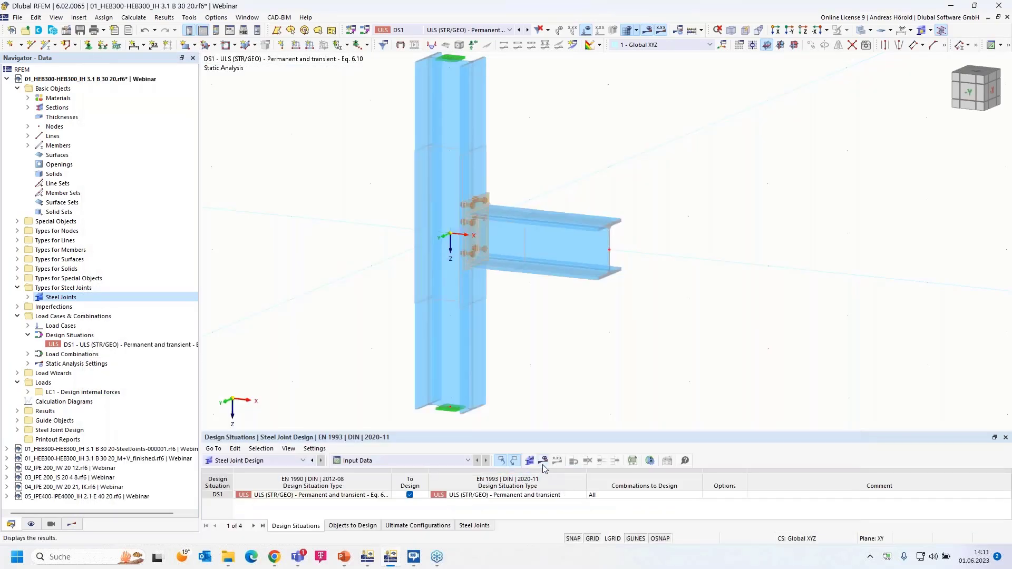
left_click(527, 30)
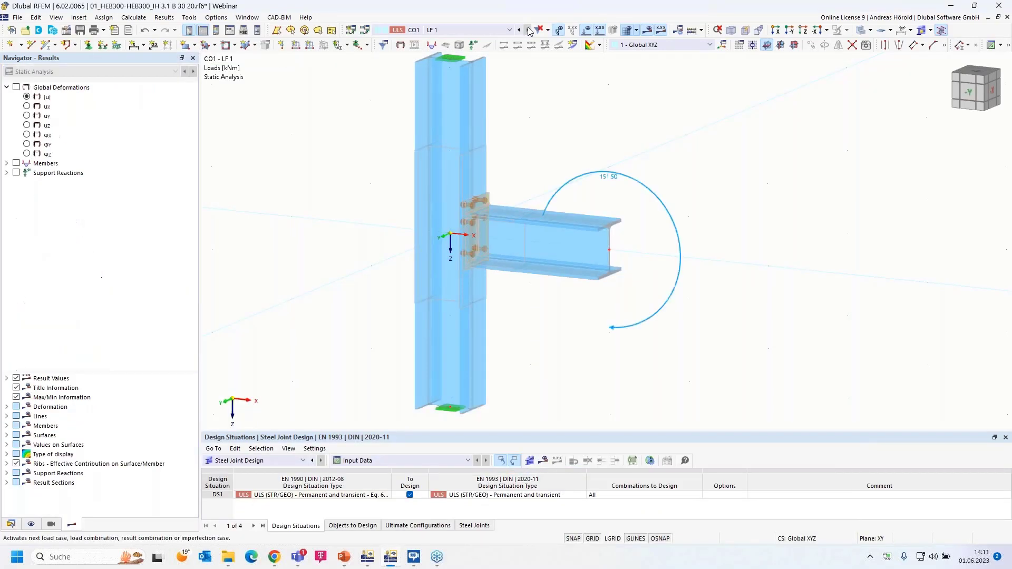
left_click(545, 462)
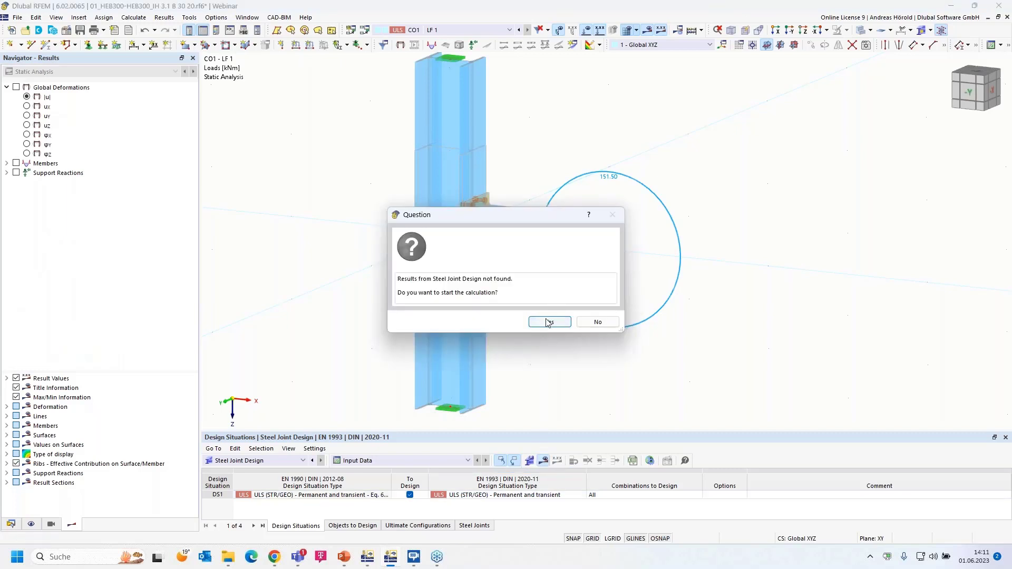
left_click(548, 323)
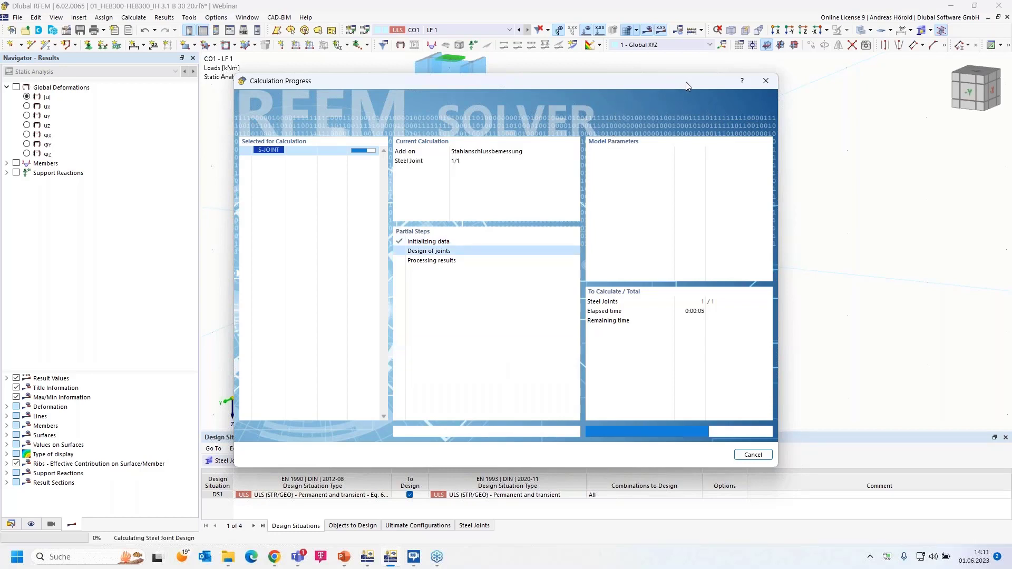
left_click_drag(679, 80, 447, 90)
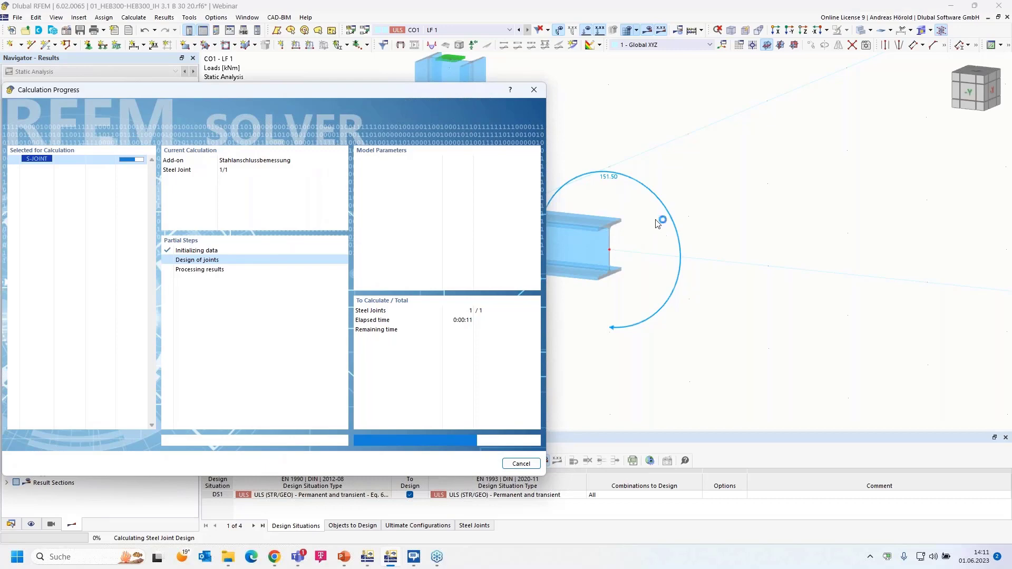
Switch to the RFEM 5 model and display load case LC1 to inspect the beam-end moment load, returning to RFEM 6.
left_click(367, 560)
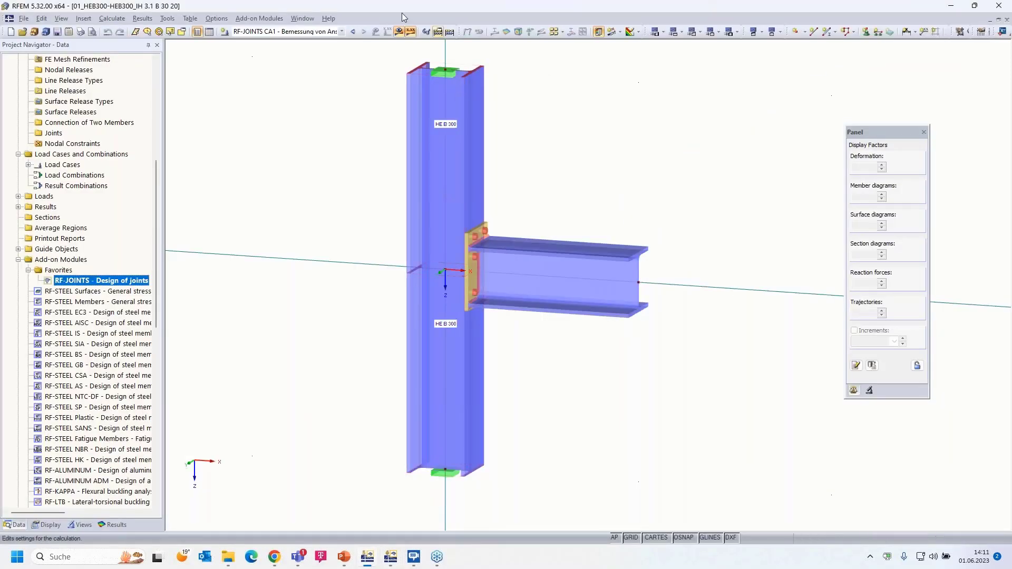
left_click(352, 31)
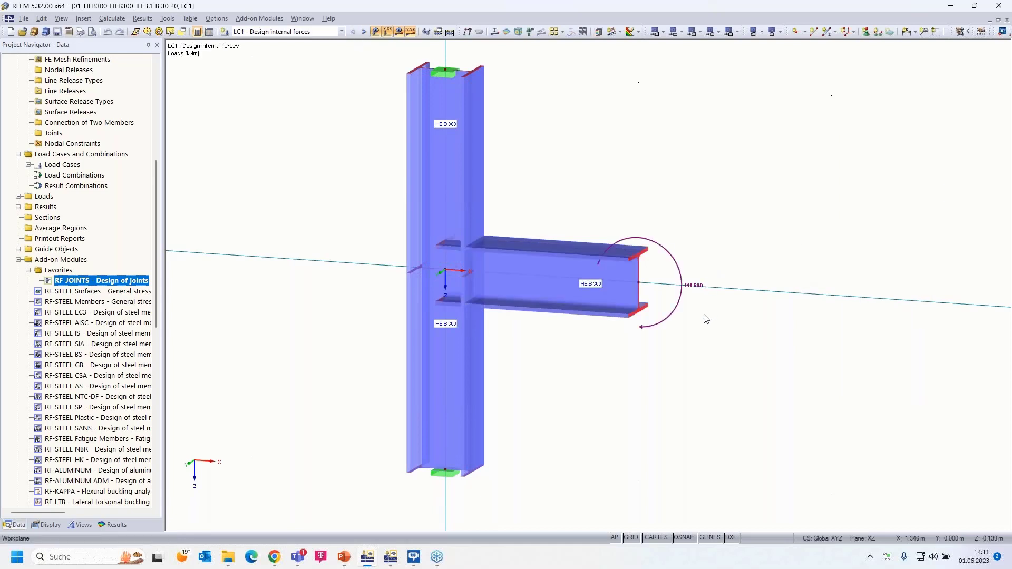
mouse_move(693, 293)
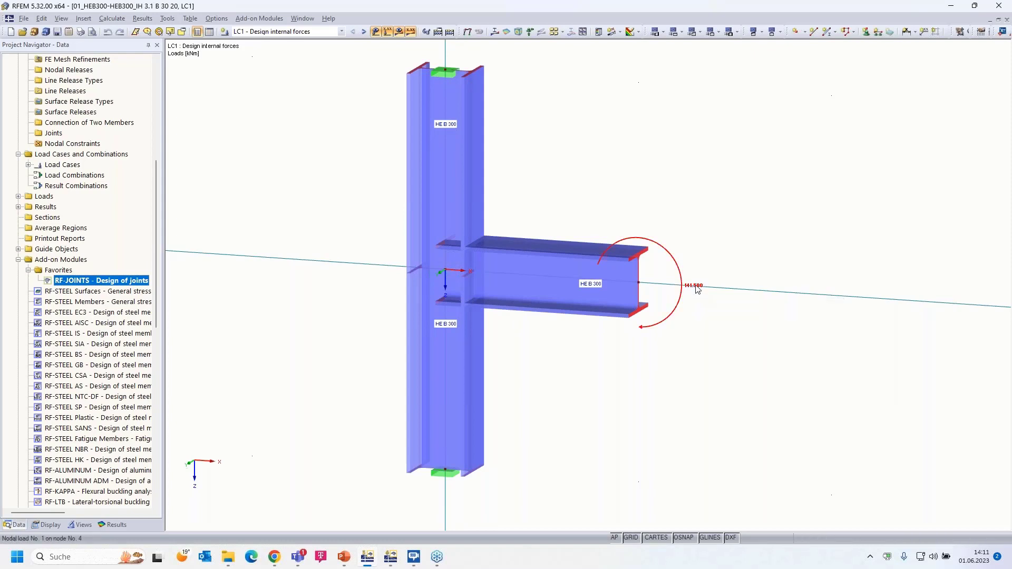
left_click(390, 559)
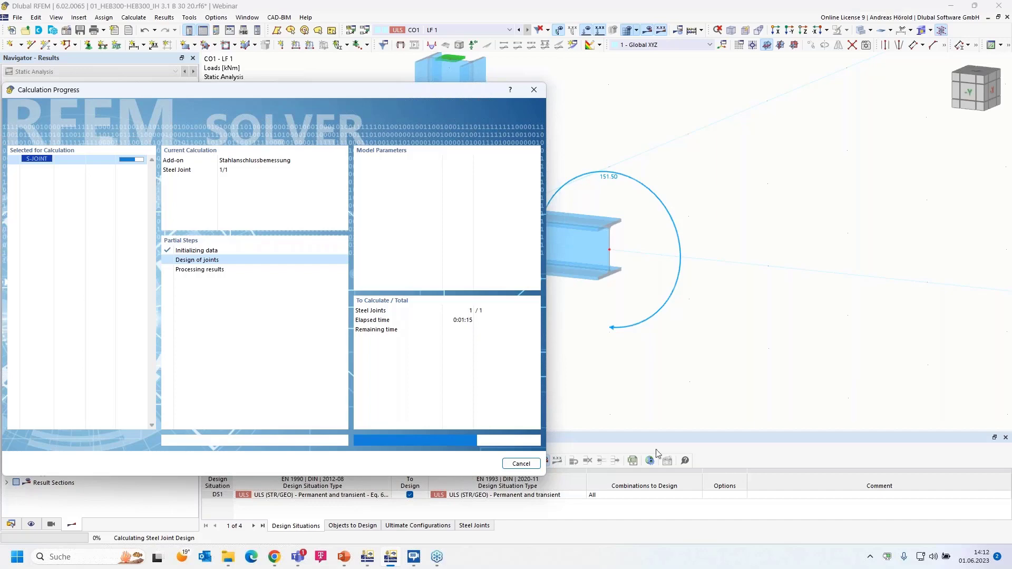
Switch to the PowerPoint slide show and advance to the slide on the Isotropic | Plastic (Surfaces/Solids) material model.
mouse_move(356, 549)
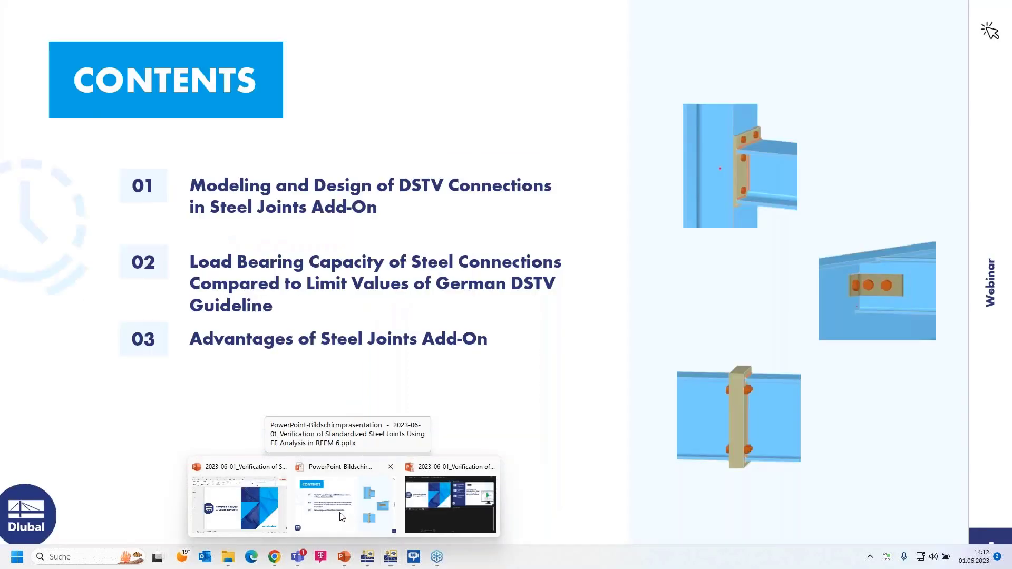
left_click(341, 517)
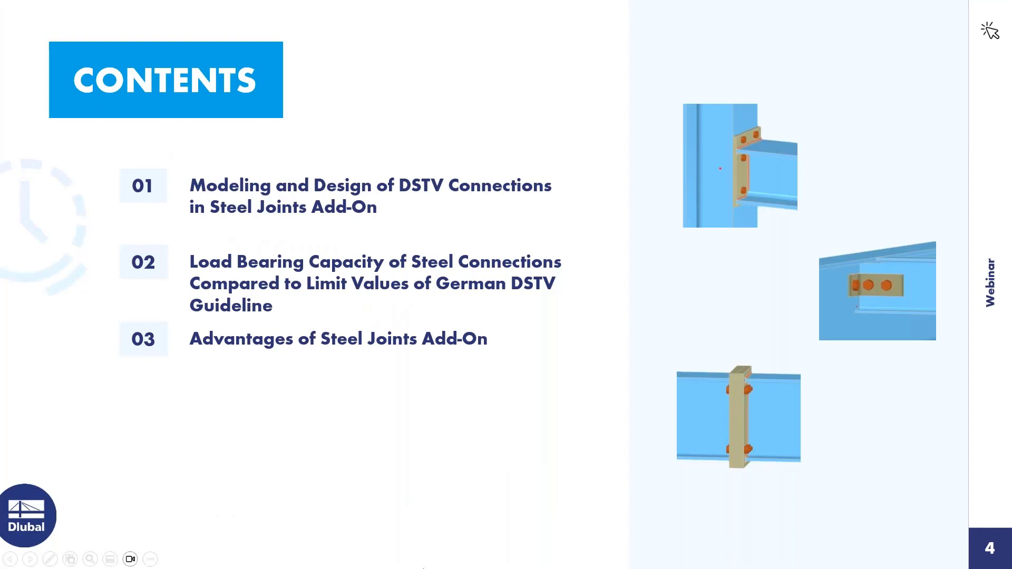
left_click(30, 559)
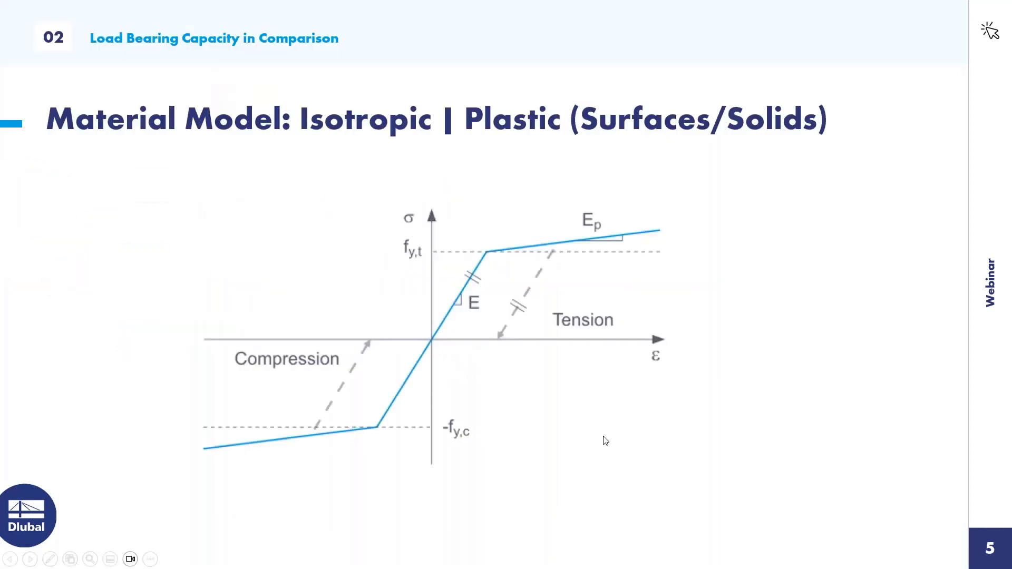
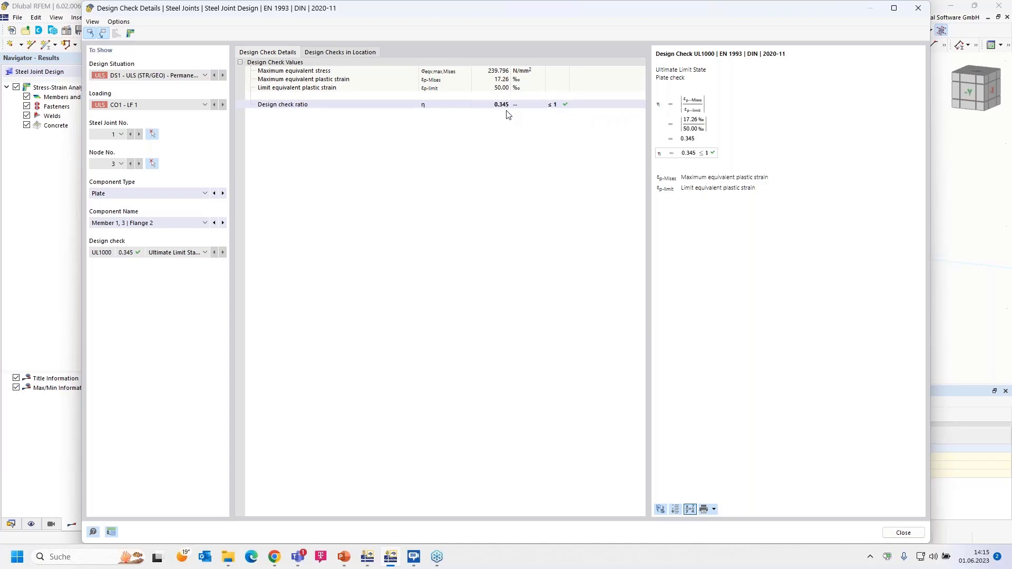
Examine the limit plastic strain in the plate's design check details and open the details of the fillet weld check for Weld 3.
left_click(500, 88)
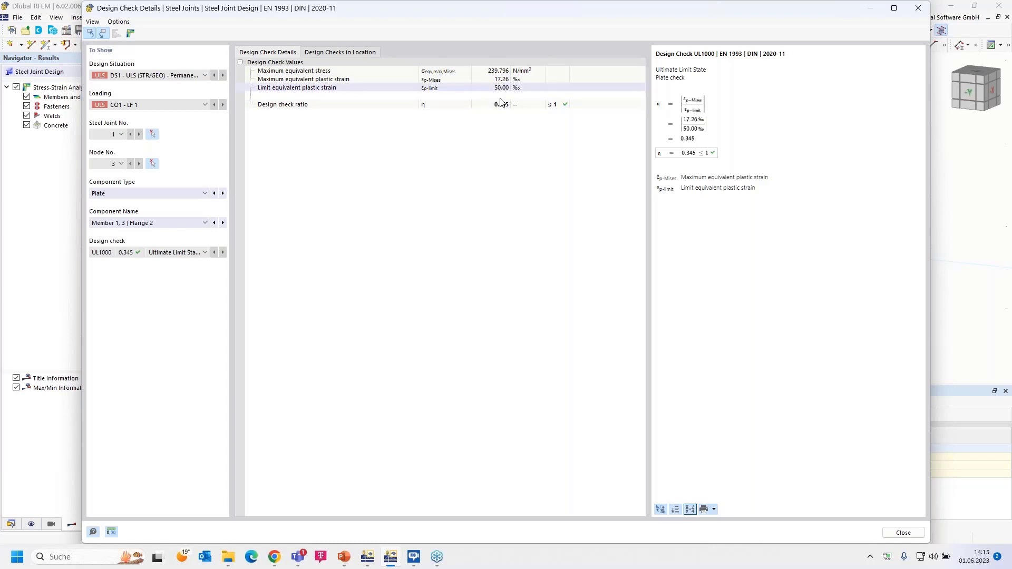
left_click(917, 10)
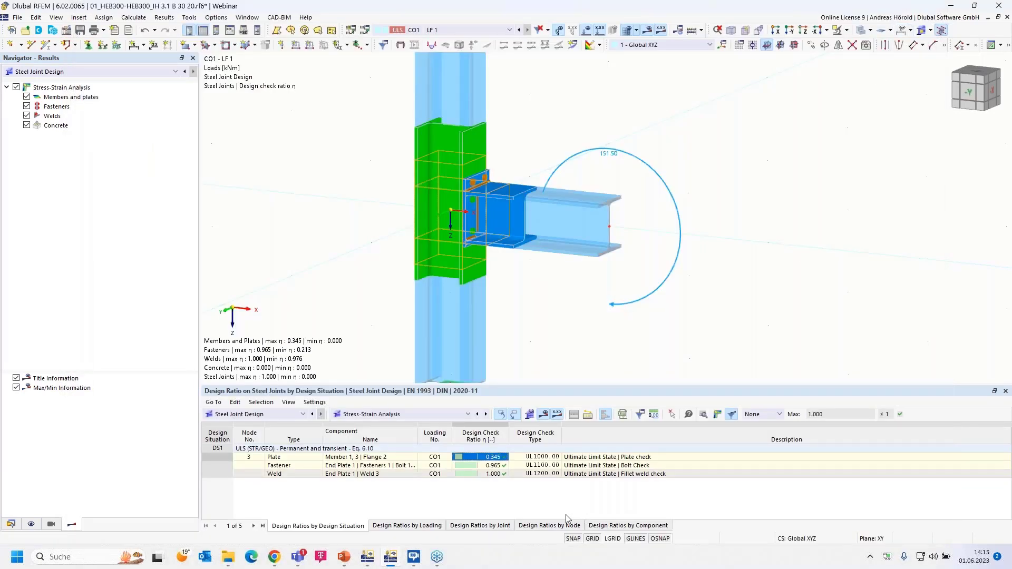
left_click(487, 474)
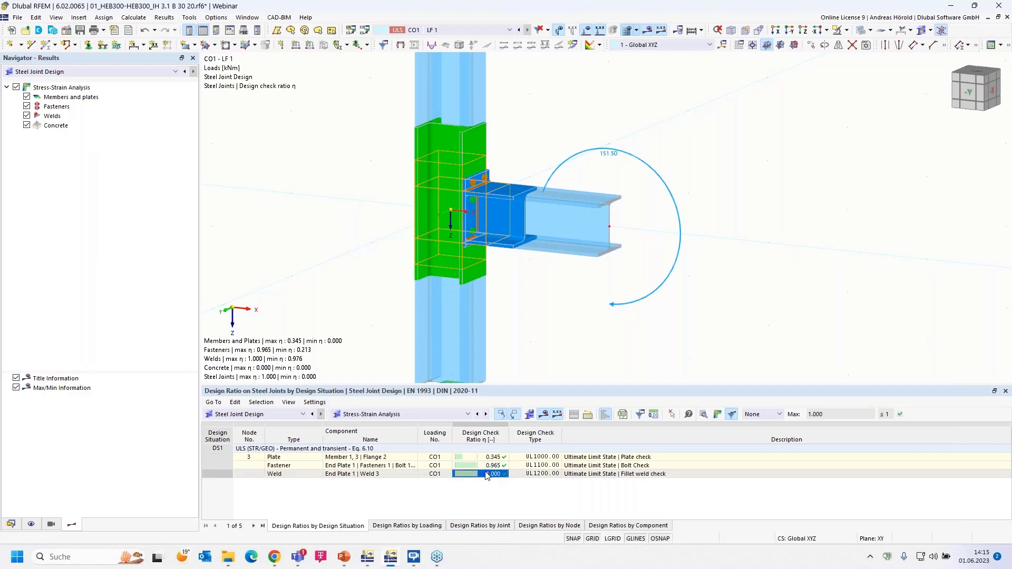
double_click(487, 474)
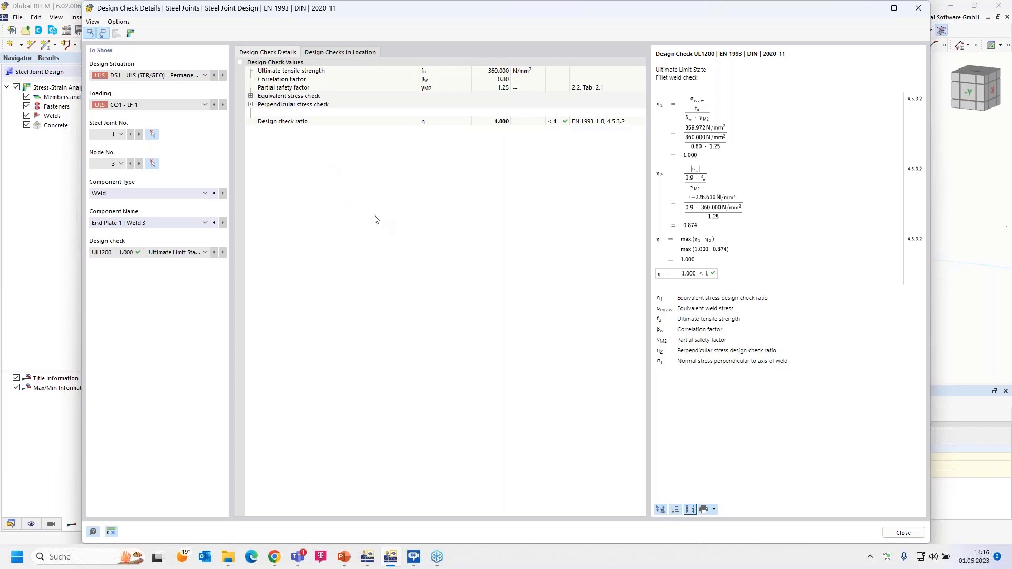
Open the graphical results of the steel joint from the weld's check details to view the equivalent plastic strains.
left_click(130, 33)
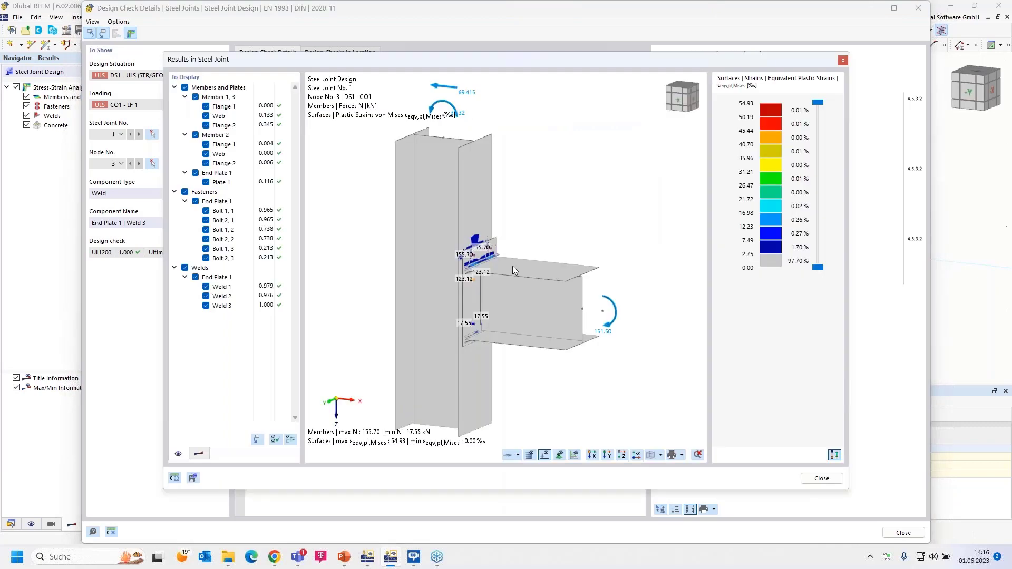
scroll(533, 328, "up", 1)
scroll(533, 329, "down", 1)
middle_click_drag(532, 329, 545, 256)
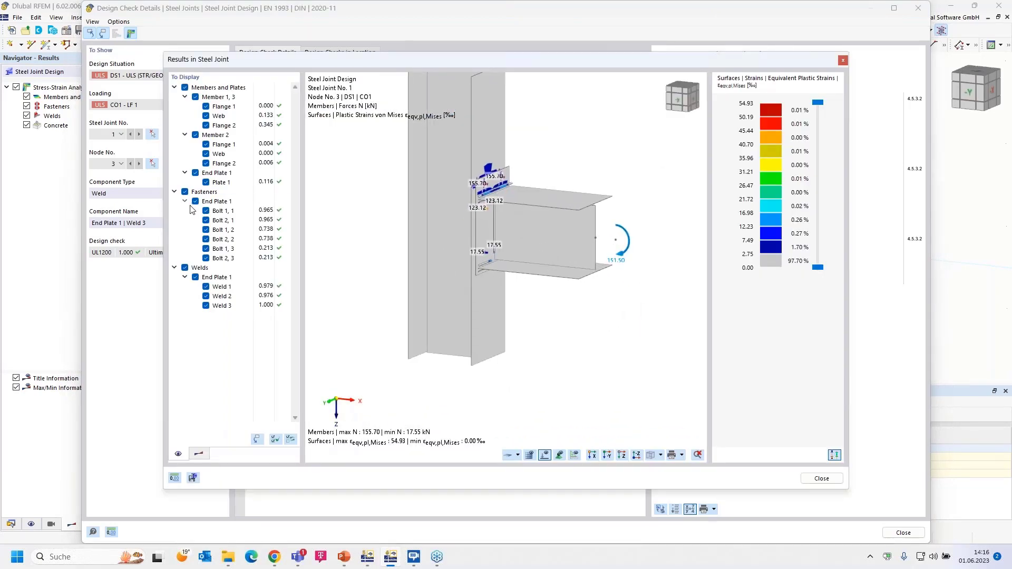
Isolate the welds by hiding fasteners, members and plates, restore all components, and close the joint results and check details.
left_click(184, 193)
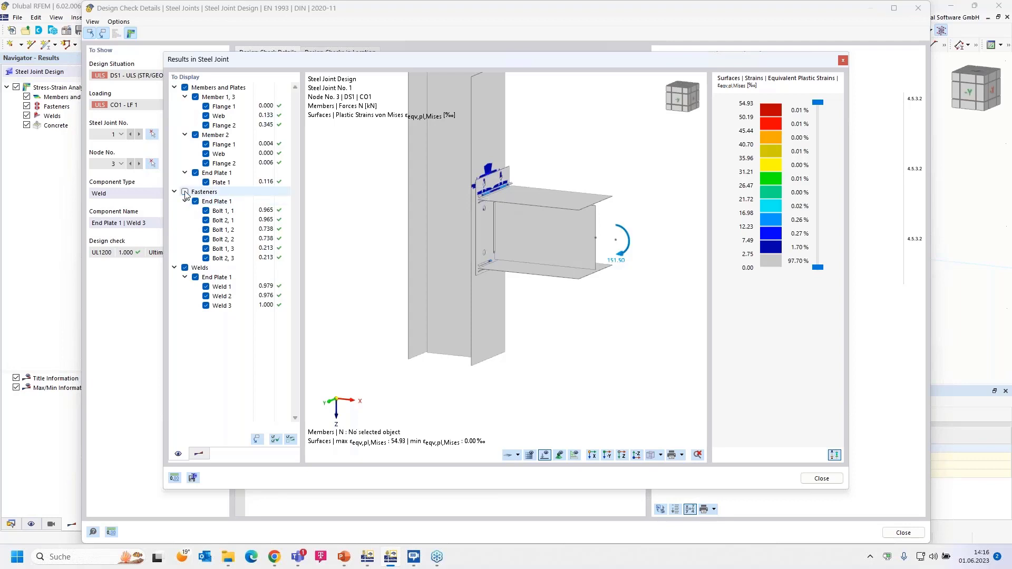
left_click(185, 88)
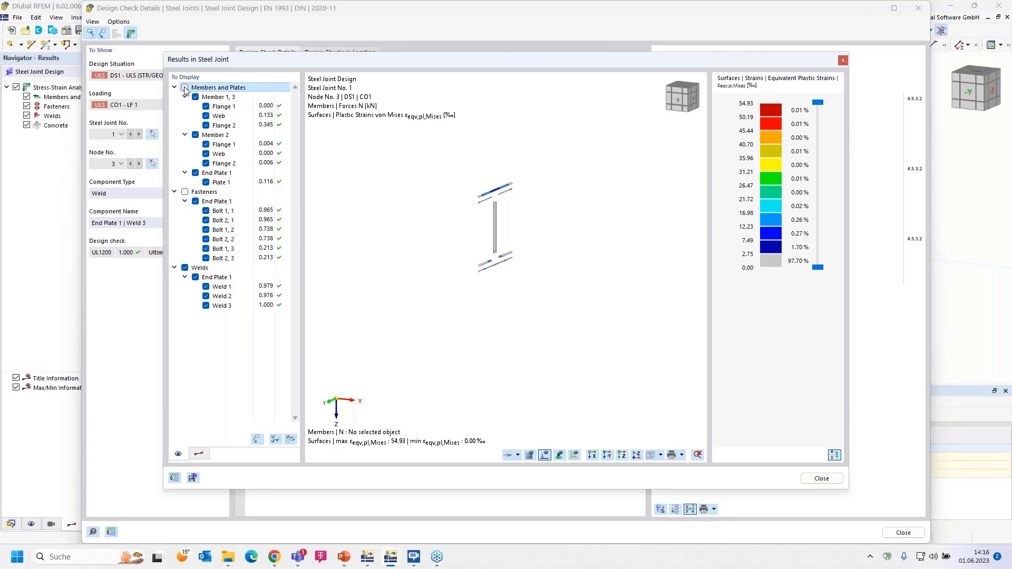
left_click(185, 87)
left_click(185, 192)
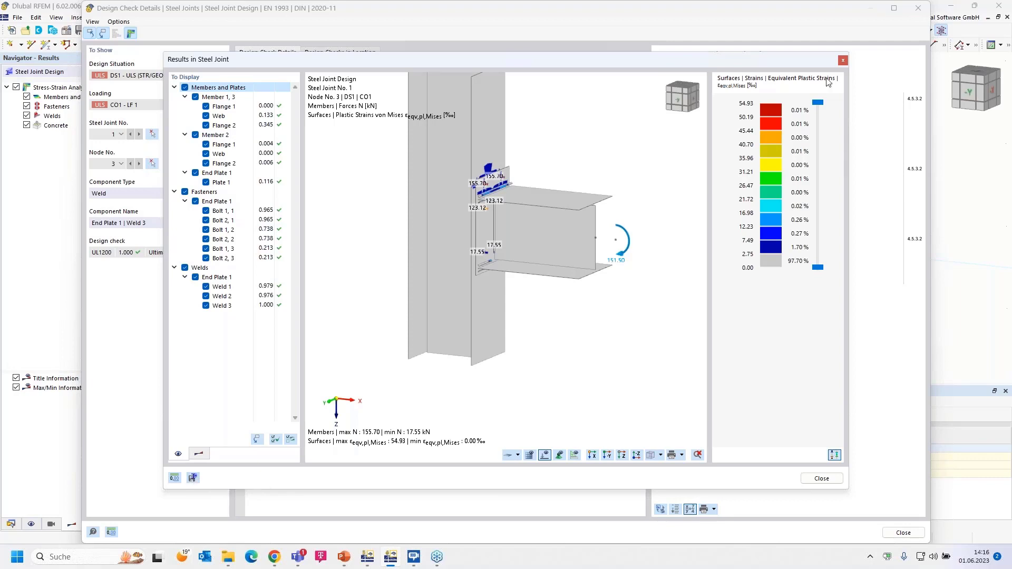
left_click(842, 60)
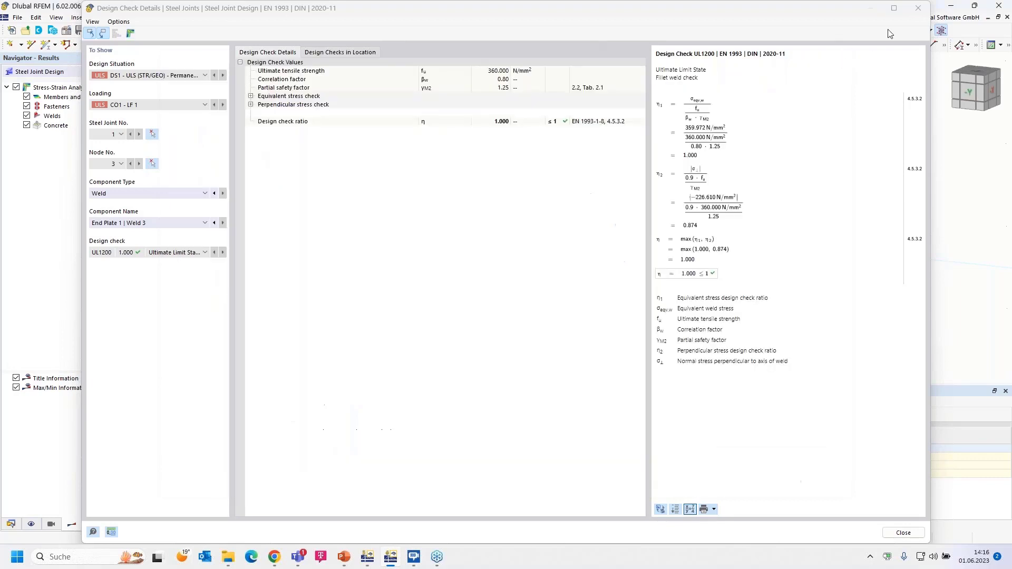
left_click(917, 9)
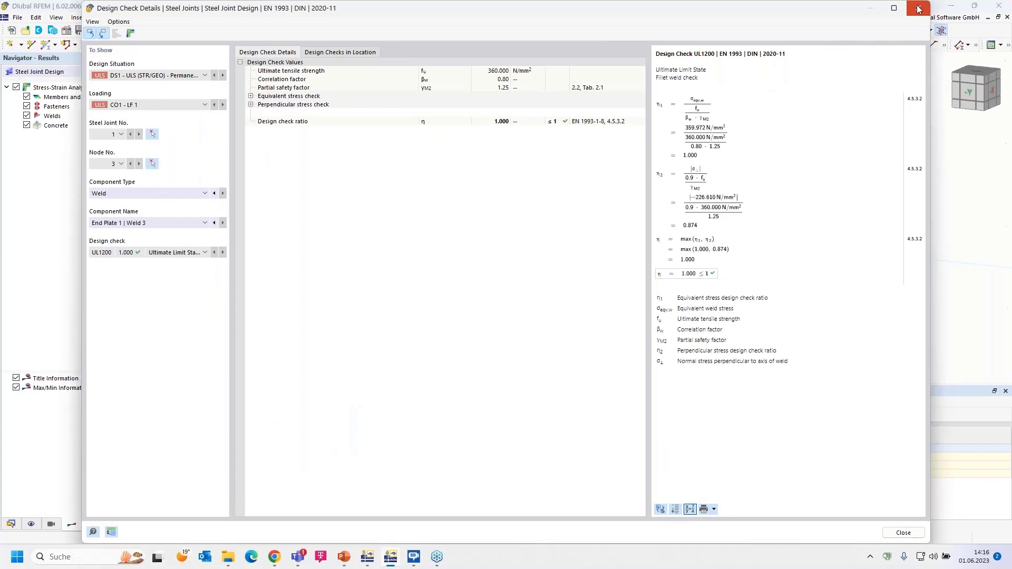
Switch to the generated submodel 01_HEB300-HEB300_IH 3.1 B 30 20-SteelJoints-000001.rf6 and hide its results to inspect the FE mesh.
left_click(11, 524)
left_click(6, 79)
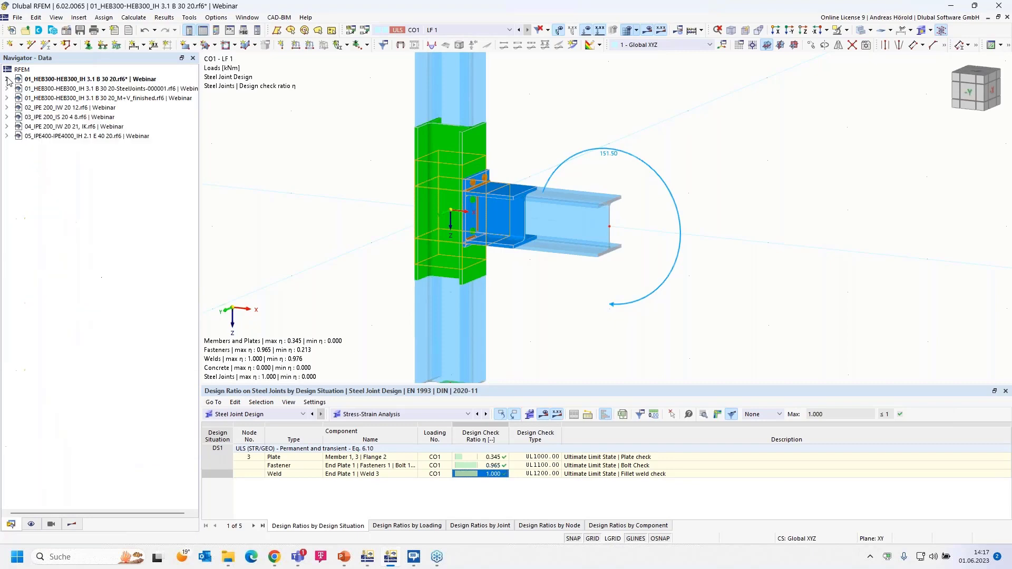
left_click(112, 89)
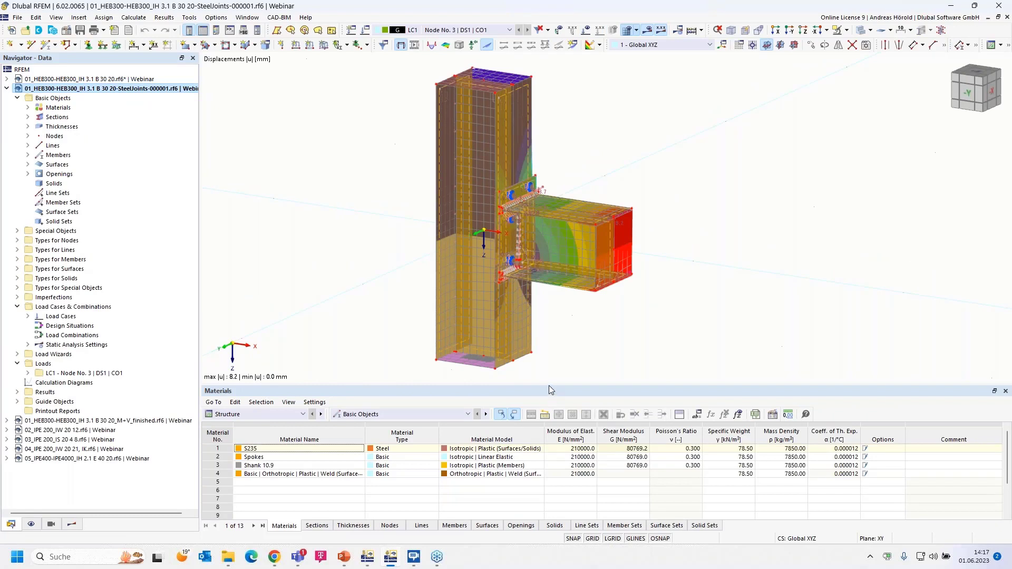
left_click_drag(547, 386, 542, 423)
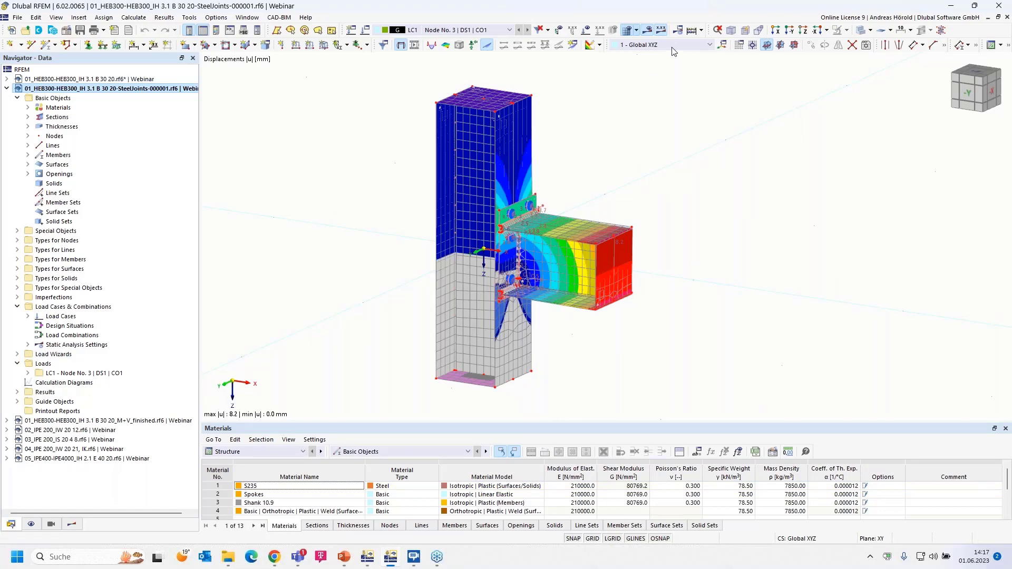
left_click(644, 31)
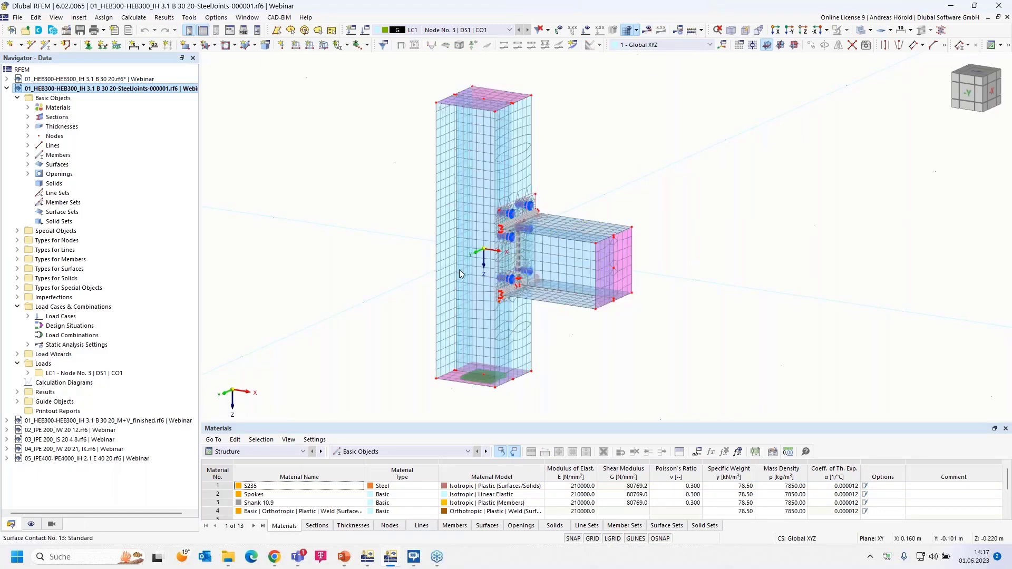
scroll(556, 300, "up", 3)
scroll(566, 281, "down", 1)
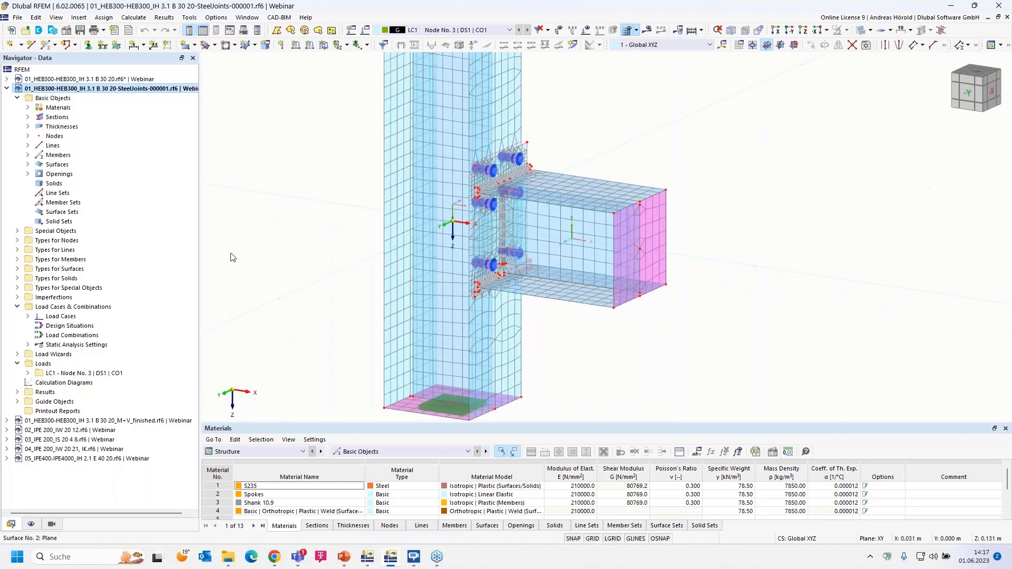
List the submodel's materials and highlight the parts of the joint assigned to S235.
left_click(28, 107)
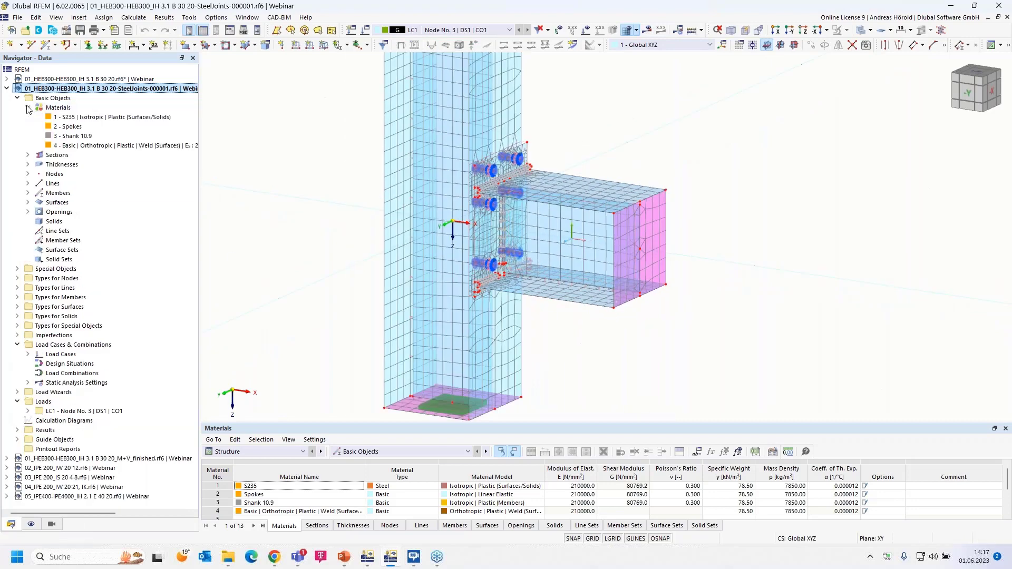
left_click(104, 117)
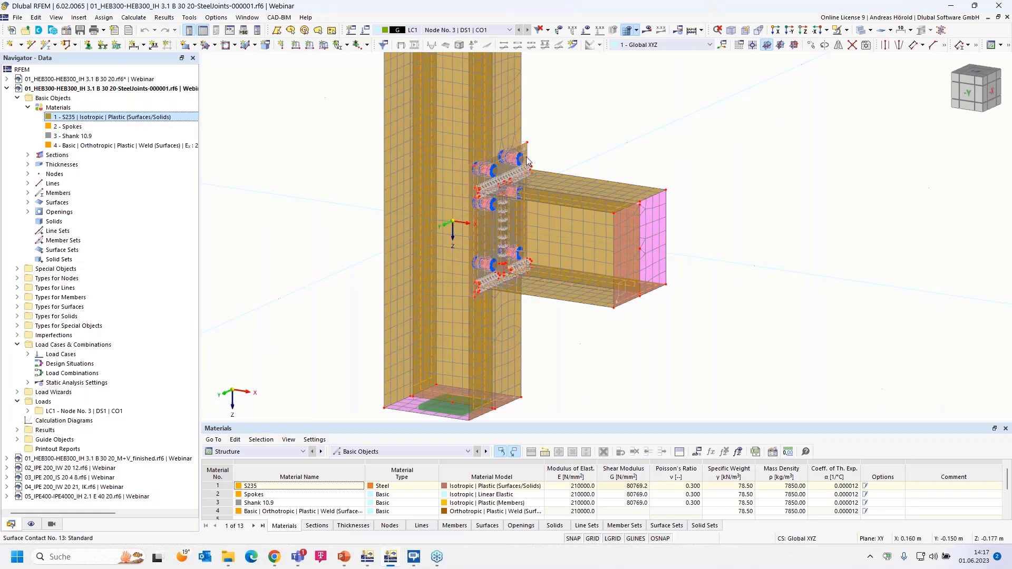
scroll(526, 182, "up", 4)
scroll(411, 102, "down", 4)
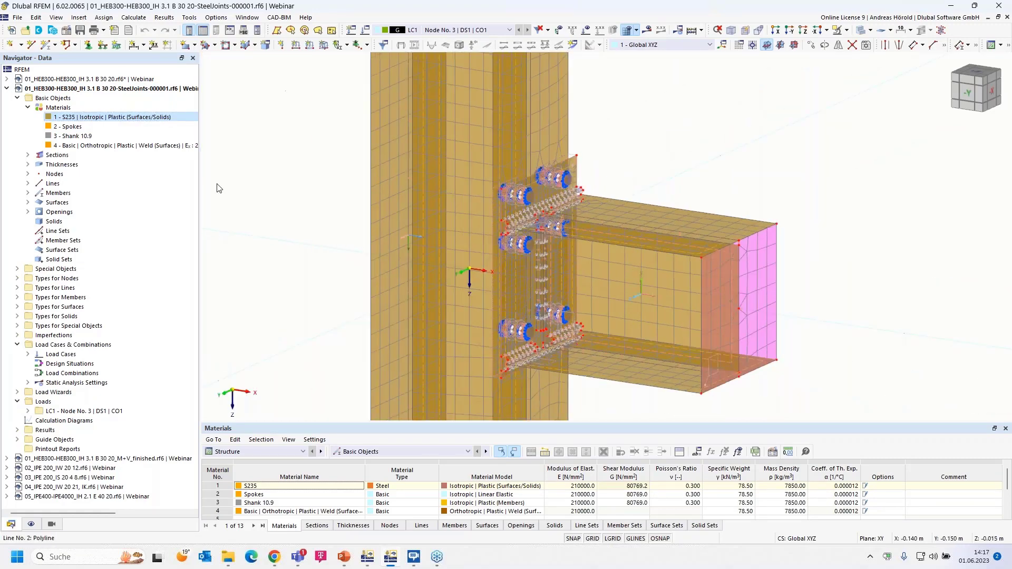
Review the Isotropic | Plastic (Surfaces/Solids) parameters of material S235 and close its properties.
left_click(124, 119)
double_click(124, 118)
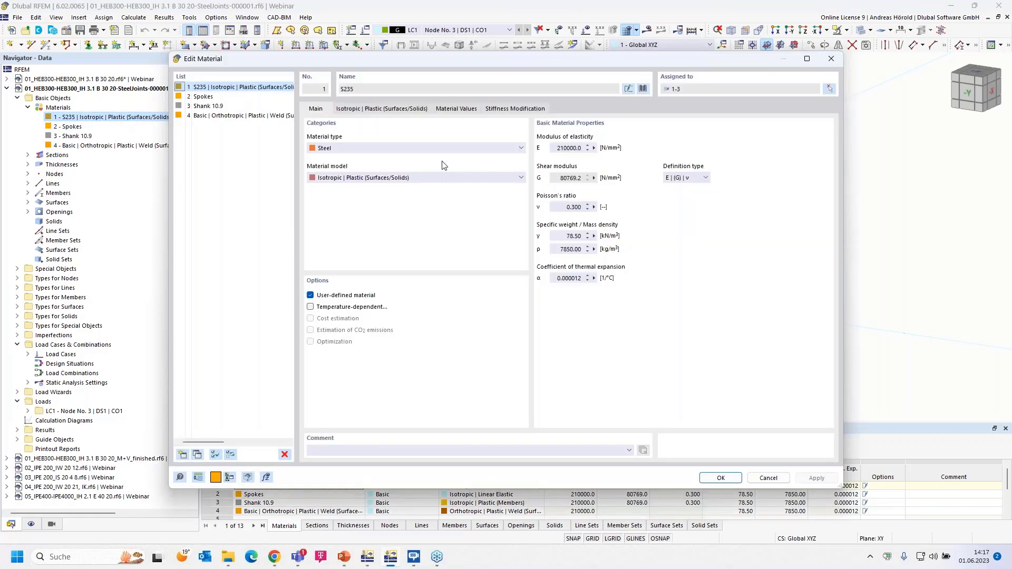
left_click(388, 110)
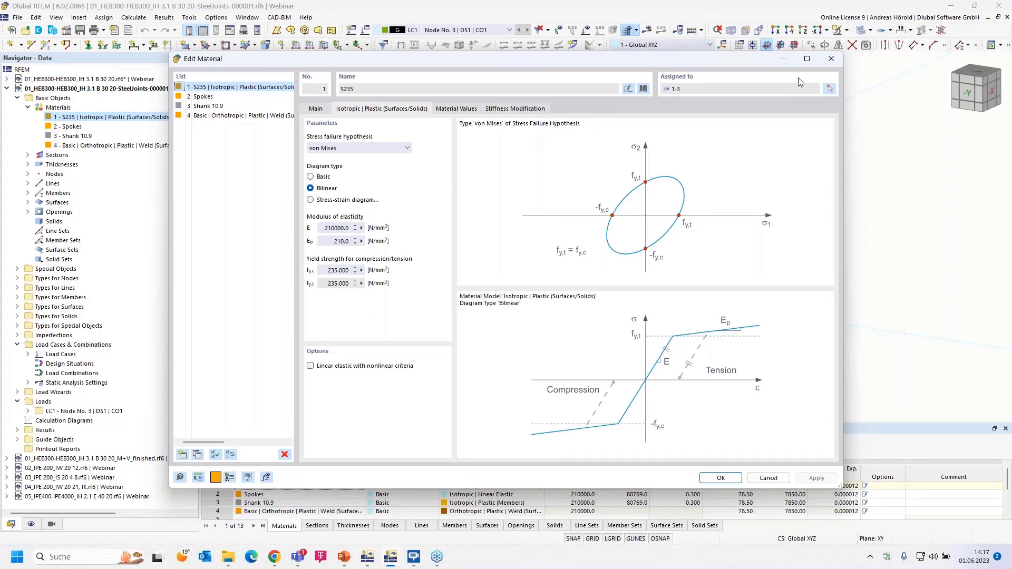
left_click(830, 63)
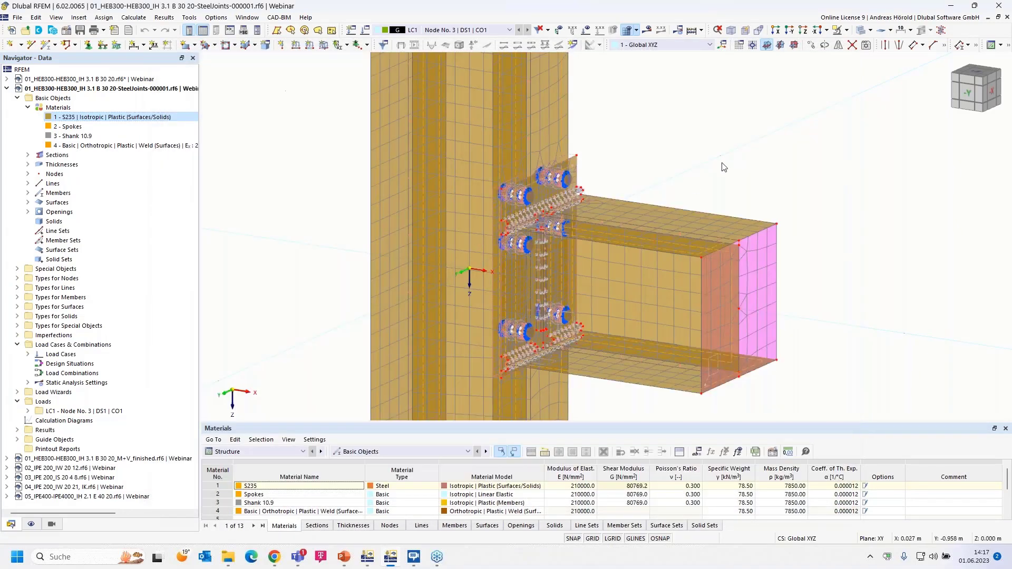
Highlight the joint parts assigned to the Spokes, Shank 10.9 and orthotropic plastic weld materials in turn.
left_click(722, 163)
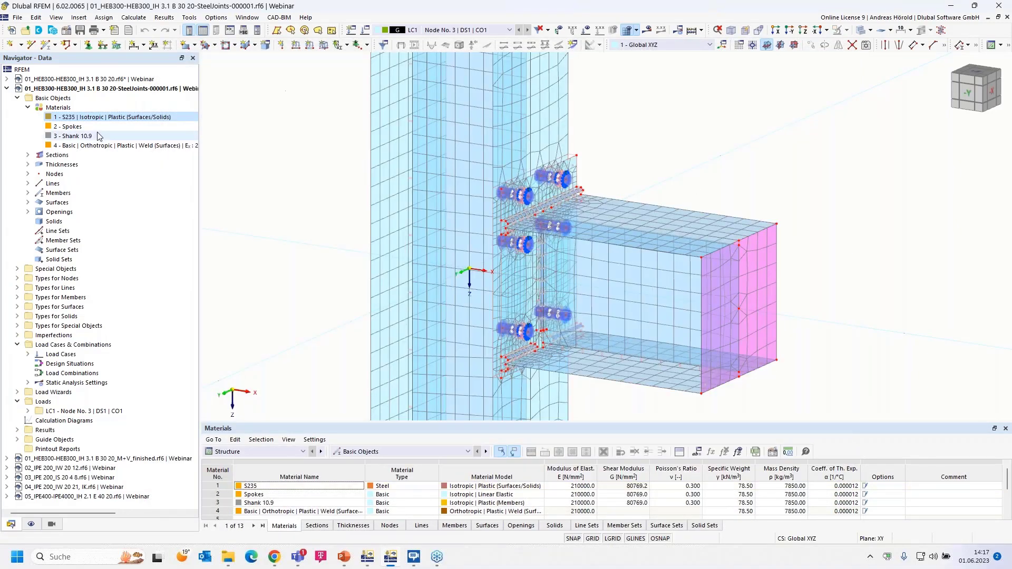
left_click(71, 127)
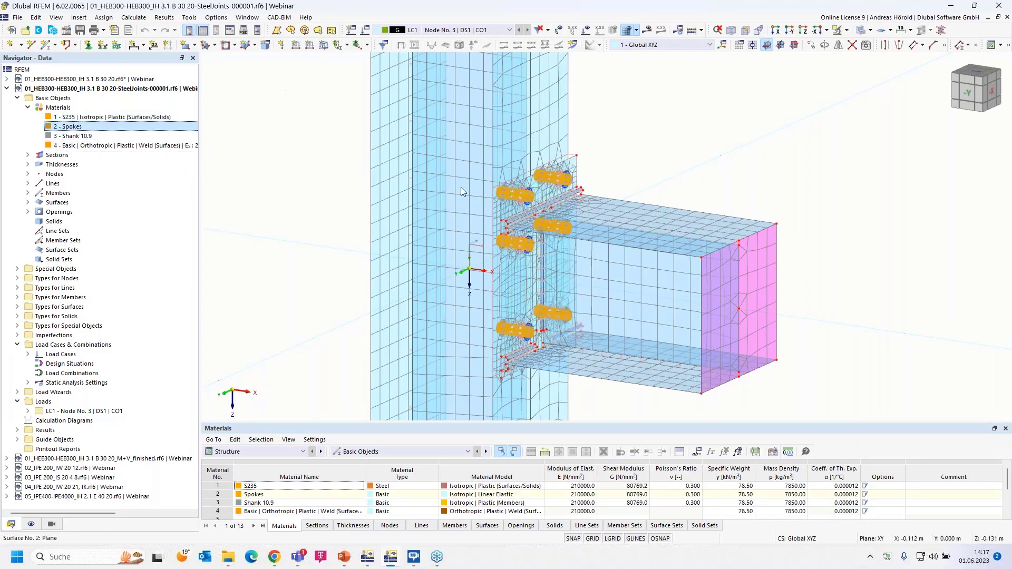
left_click(74, 136)
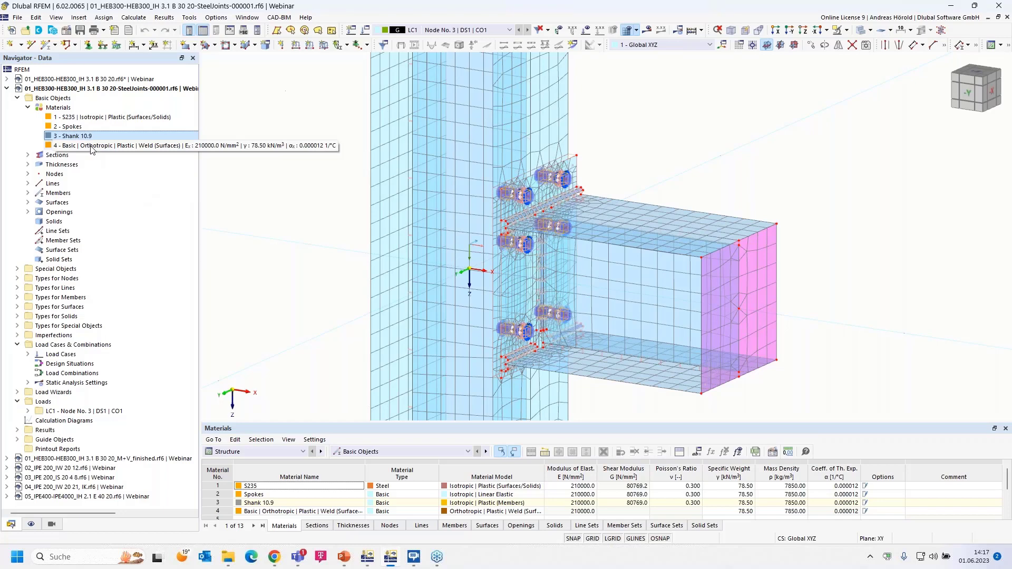
left_click(91, 146)
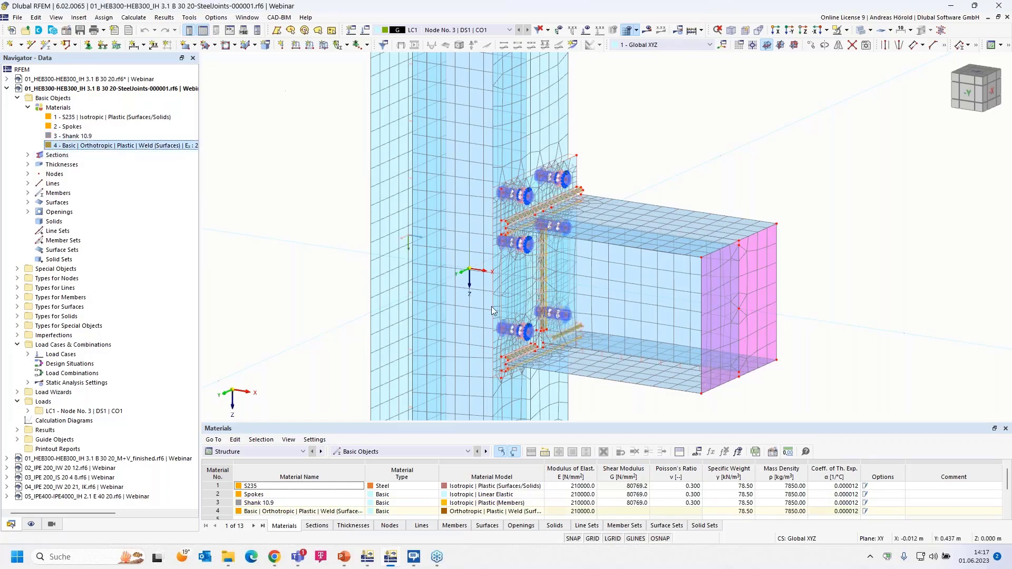
Examine how the weld surfaces at the beam's upper flange are coupled to the end plate through rigid links.
scroll(590, 242, "up", 8)
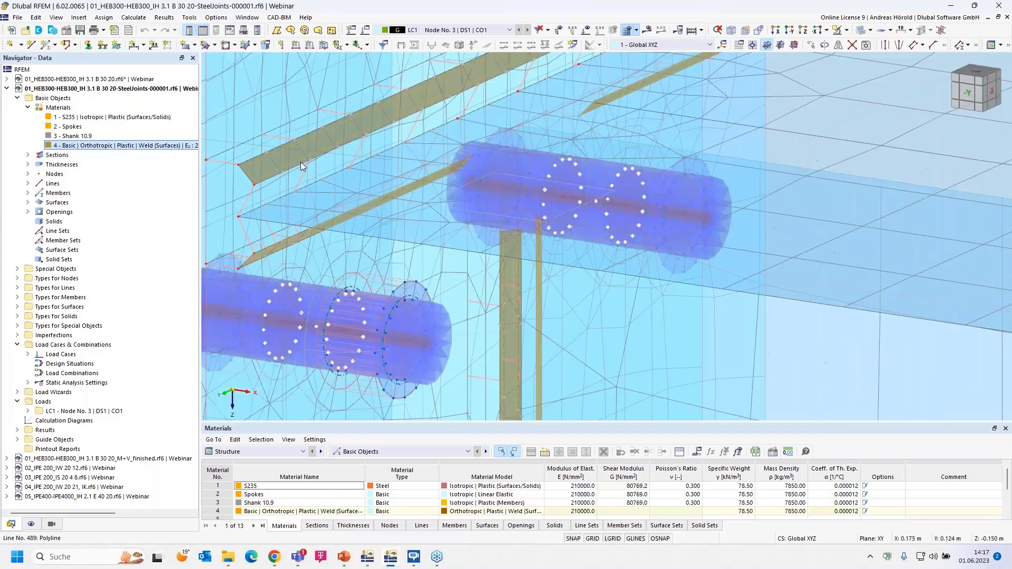
middle_click_drag(300, 162, 528, 208)
scroll(504, 212, "up", 1)
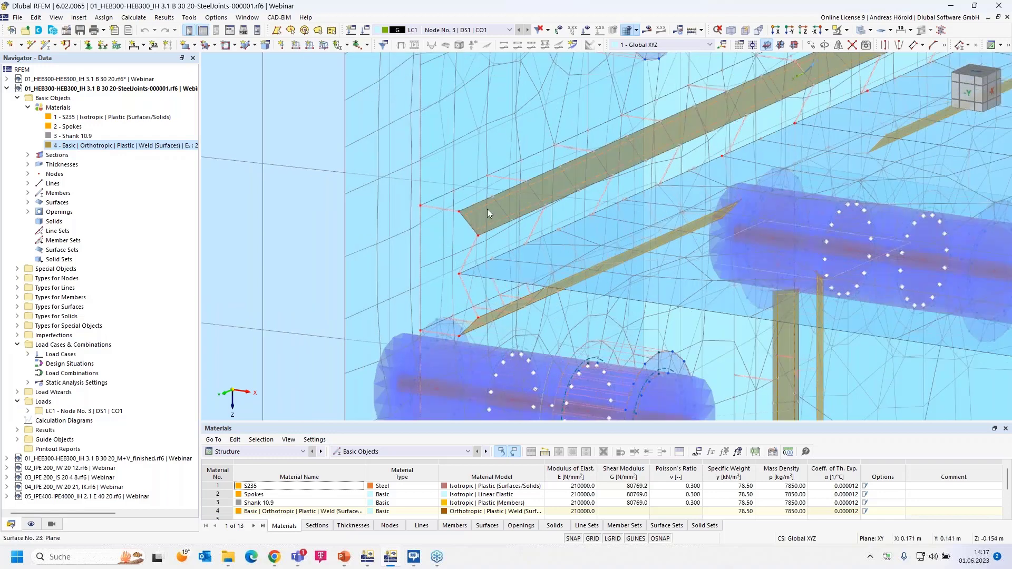
mouse_move(487, 209)
mouse_move(438, 208)
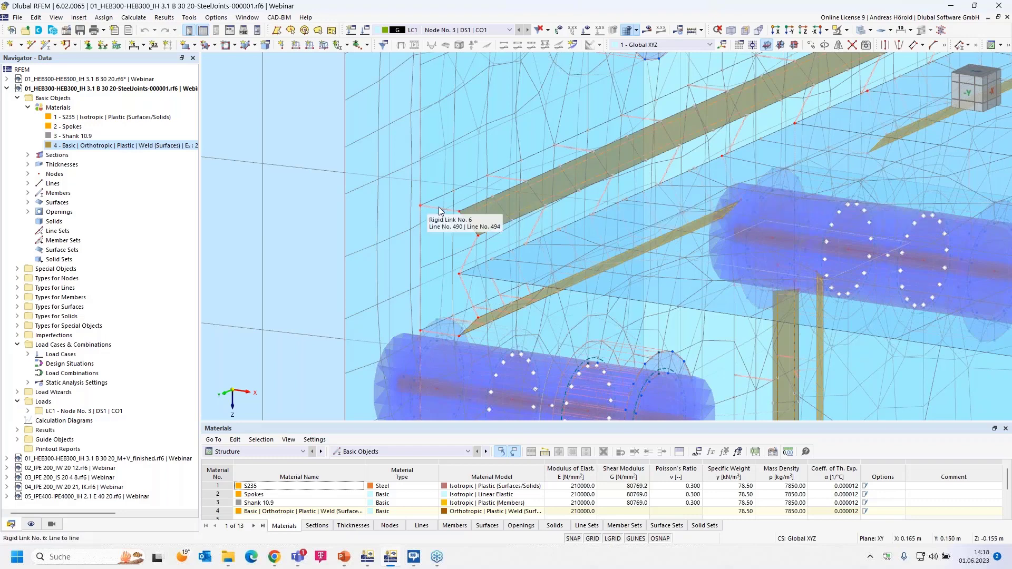
mouse_move(501, 184)
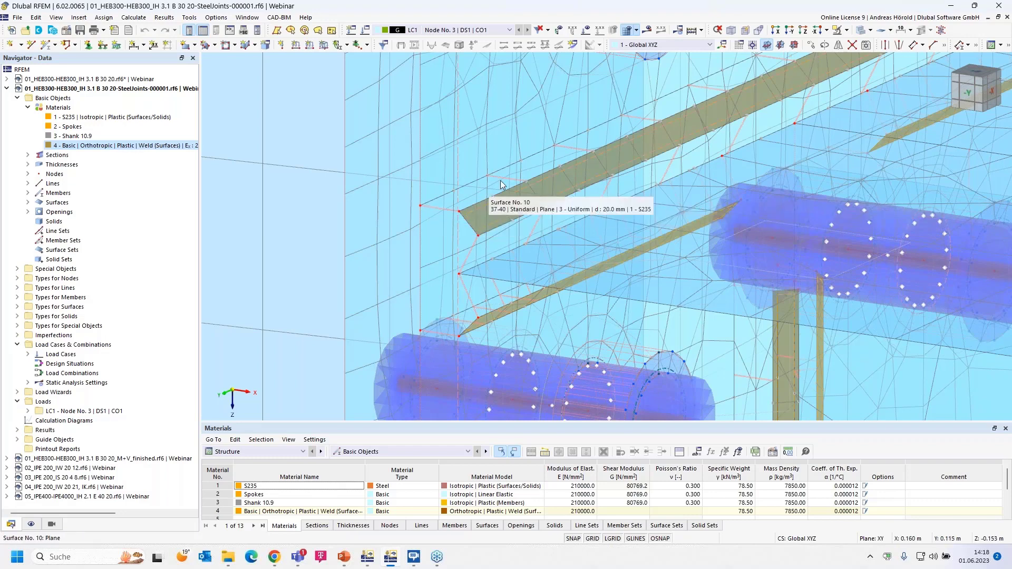
scroll(493, 226, "down", 10)
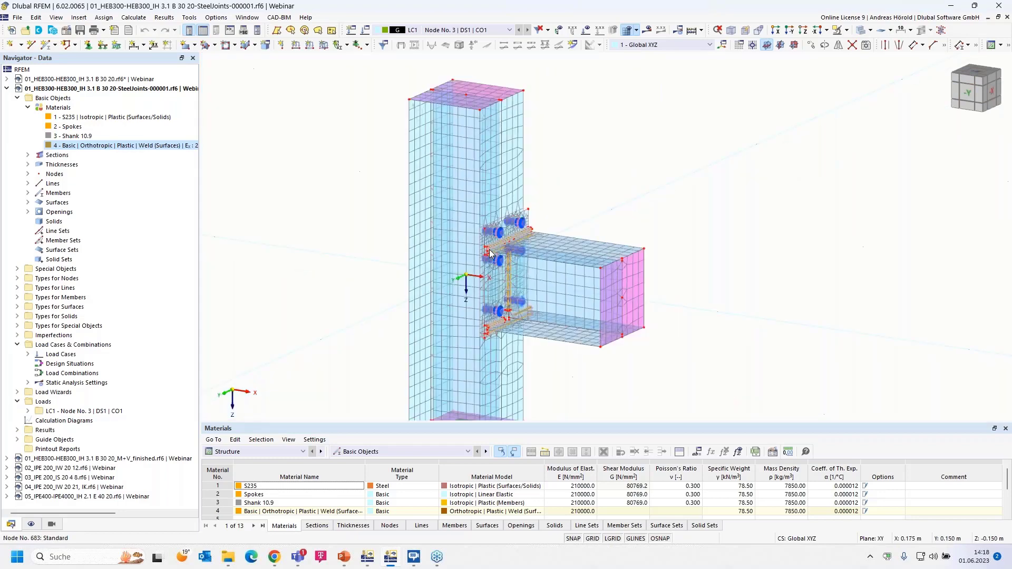
scroll(490, 254, "up", 3)
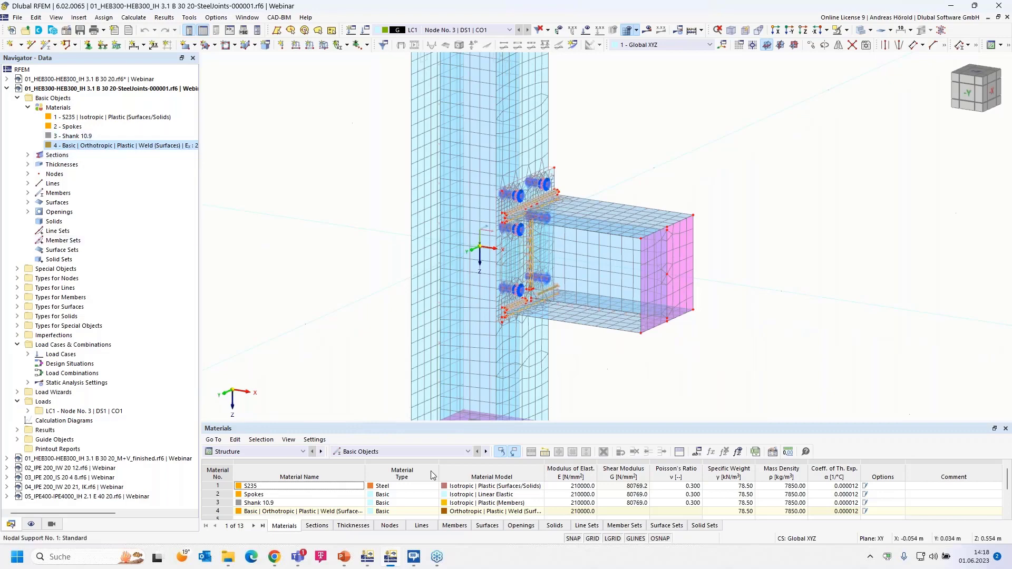
Switch to the presentation and advance from the material model slide to the Rigid End Plate Connection IH 3.1 B 30 20 comparison.
mouse_move(345, 561)
left_click(349, 503)
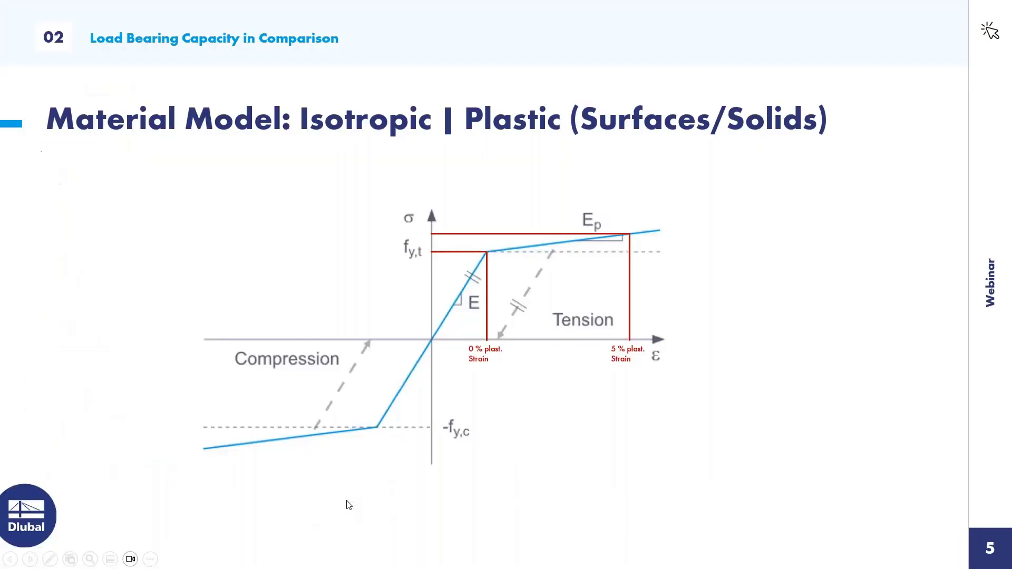
left_click(881, 433)
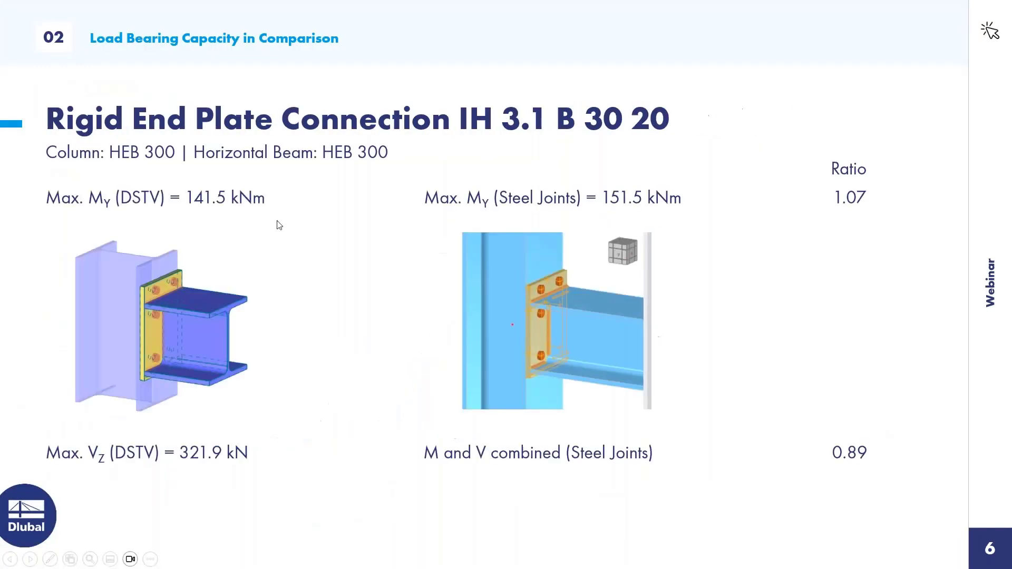
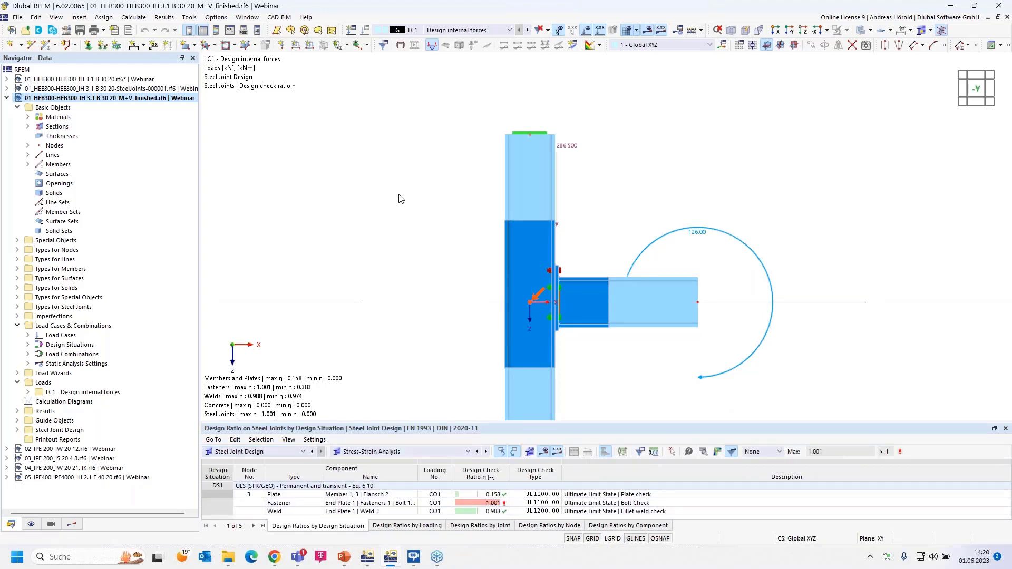
Switch to the model 02_IPE 200_IW 20 12.rf6 and calculate the results of load case LC1 - Design internal forces.
middle_click_drag(436, 285, 413, 201)
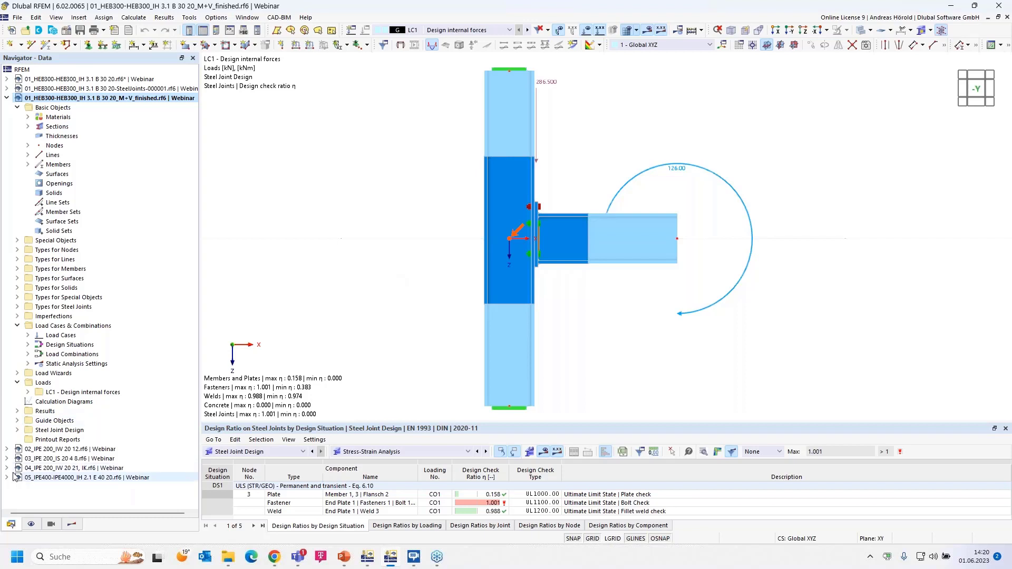
left_click(87, 450)
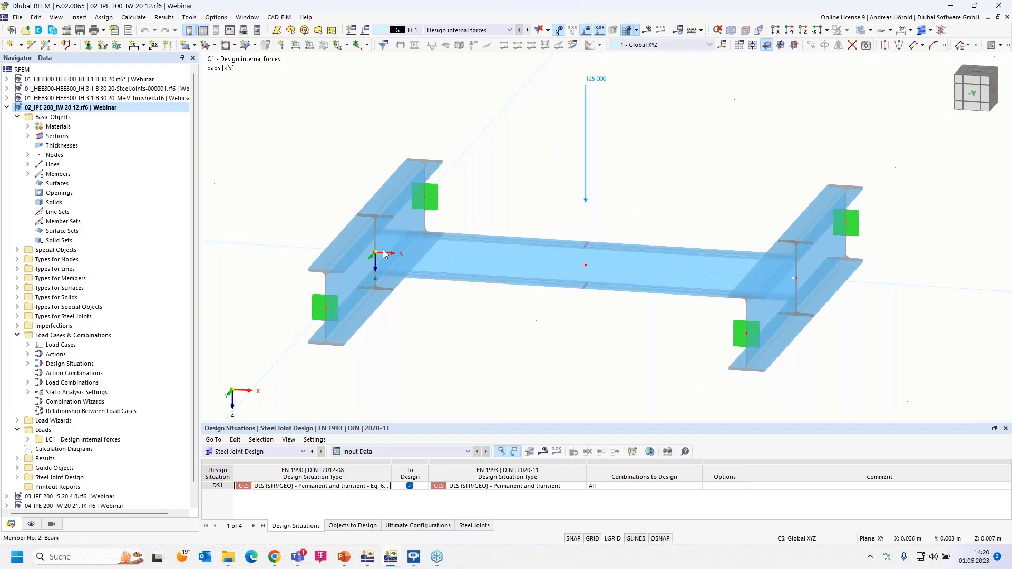
left_click(51, 525)
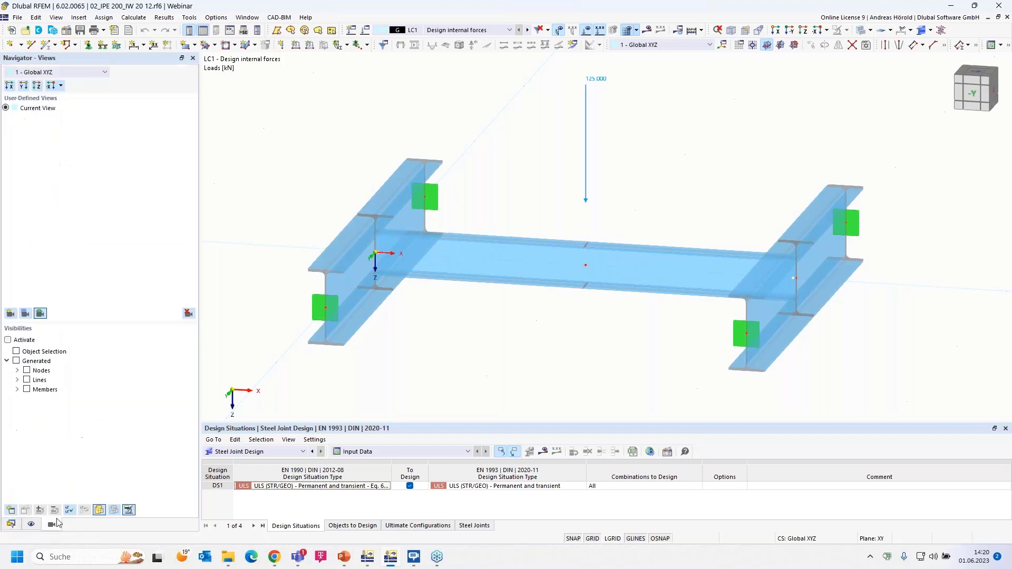
left_click(650, 31)
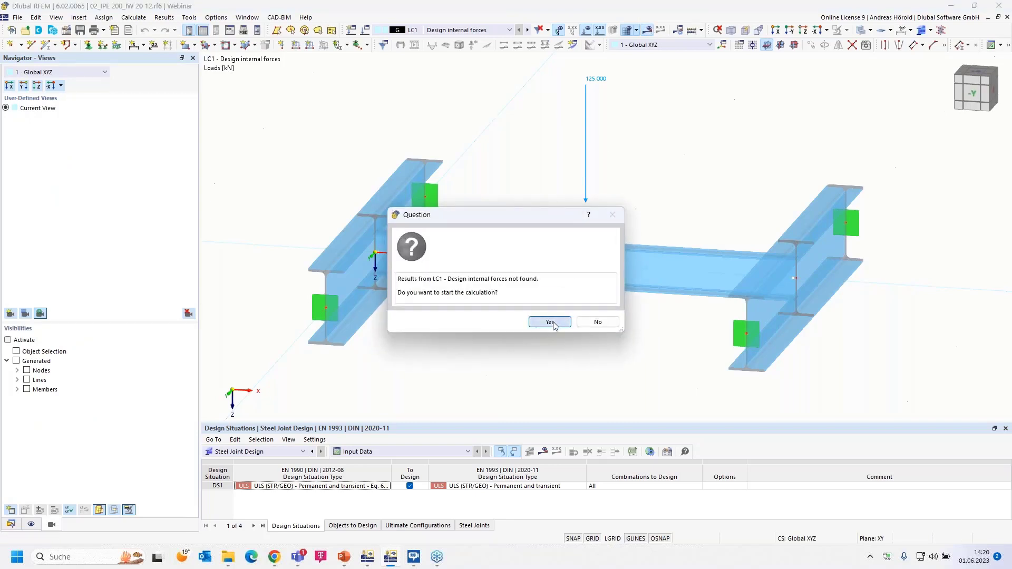
left_click(550, 323)
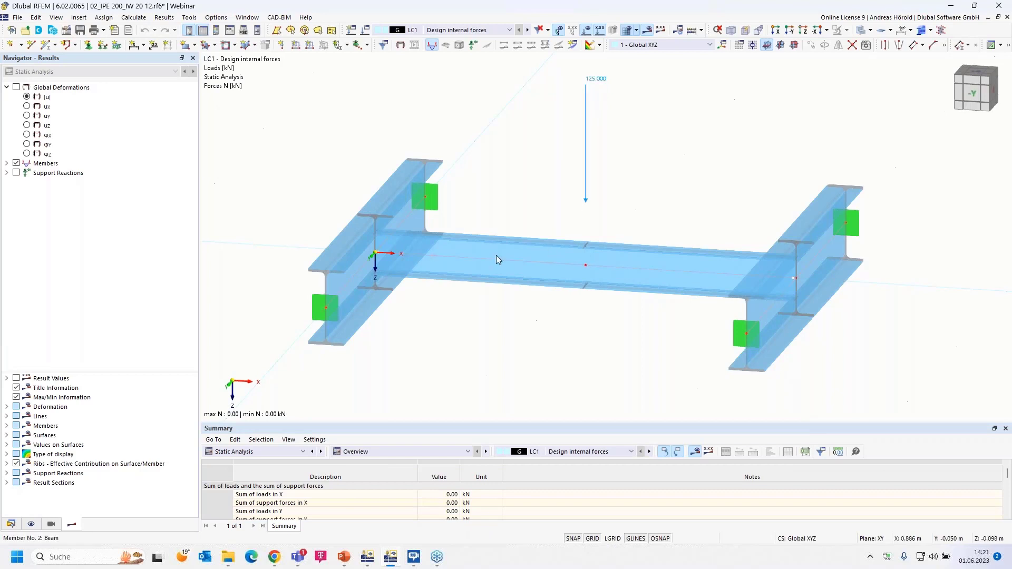
Display the members' shear force Vz diagram with result values and review it along the beam and girders.
left_click(6, 163)
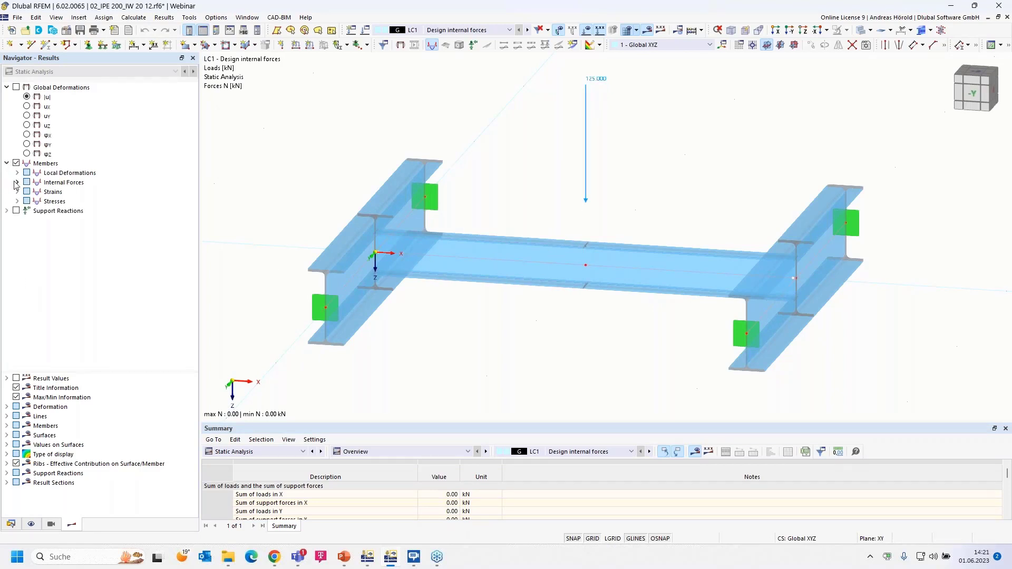
left_click(17, 182)
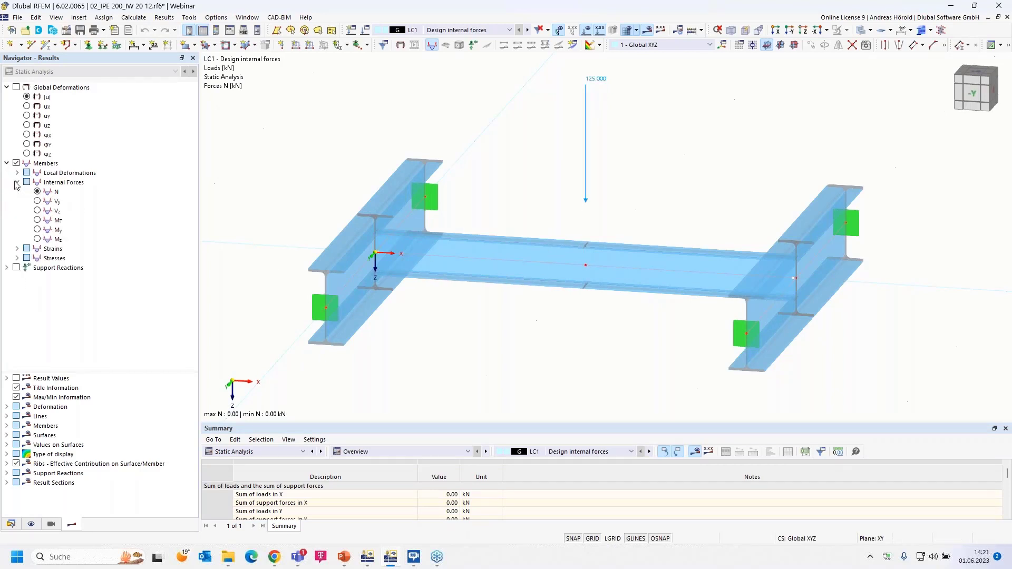
left_click(37, 210)
scroll(375, 273, "up", 5)
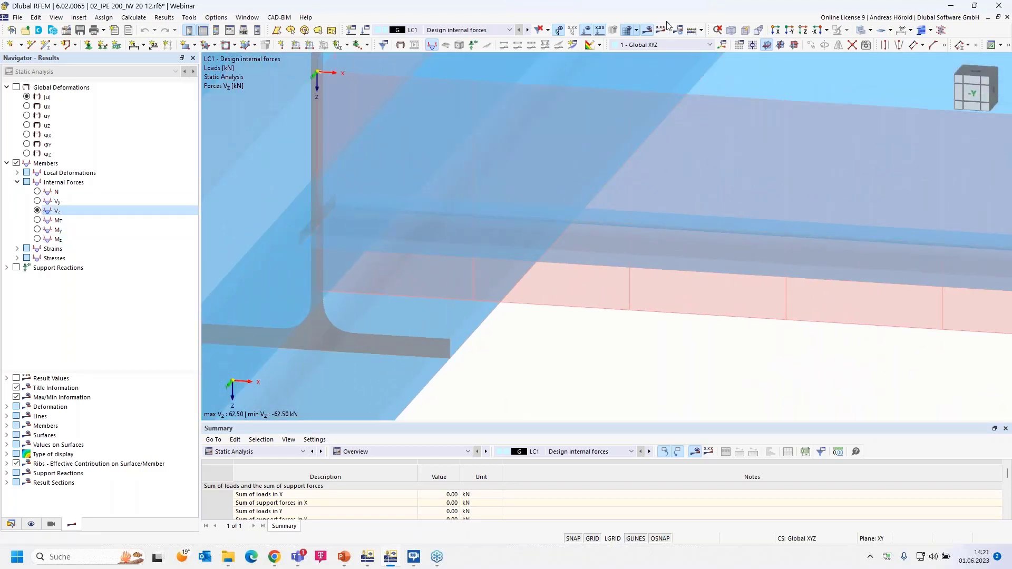
scroll(646, 252, "down", 2)
scroll(646, 252, "down", 3)
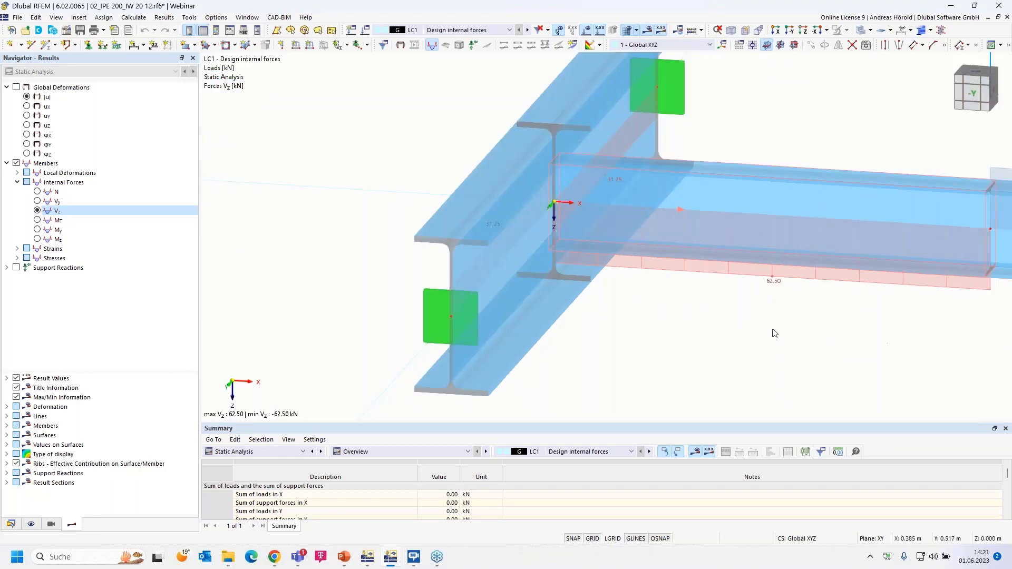
scroll(775, 293, "down", 1)
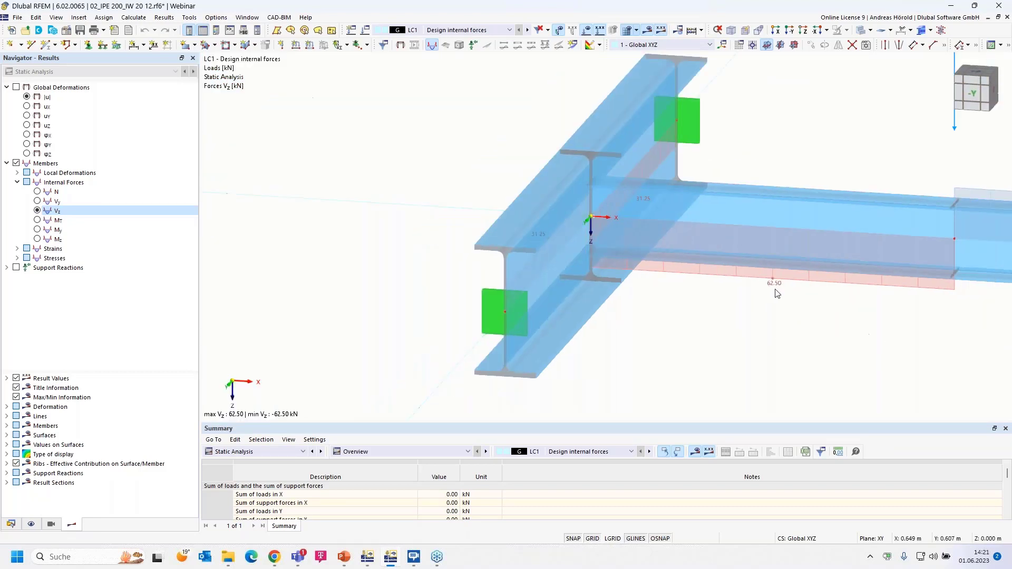
scroll(791, 298, "up", 1)
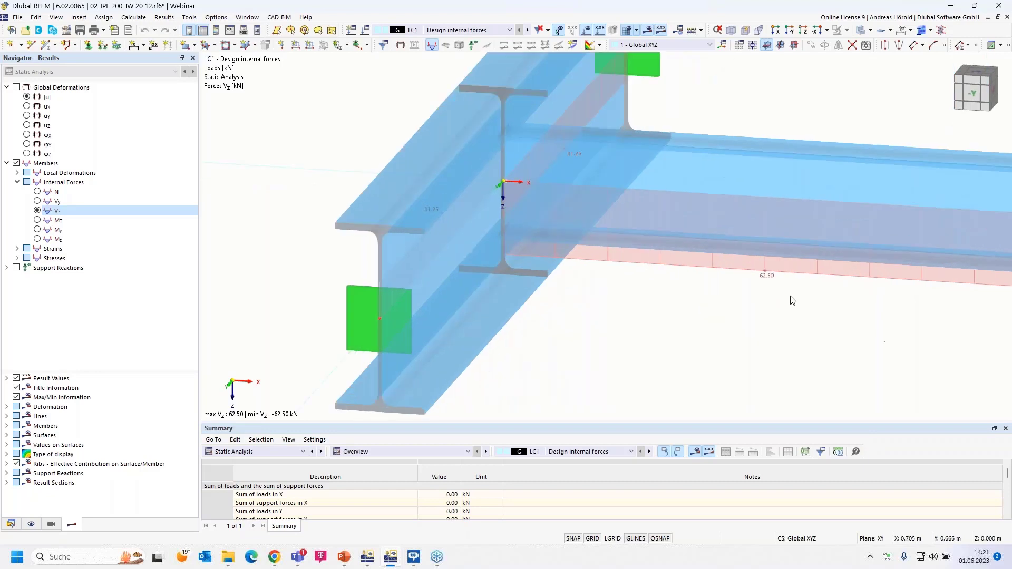
scroll(791, 298, "down", 3)
middle_click_drag(821, 321, 549, 335)
scroll(549, 336, "down", 3)
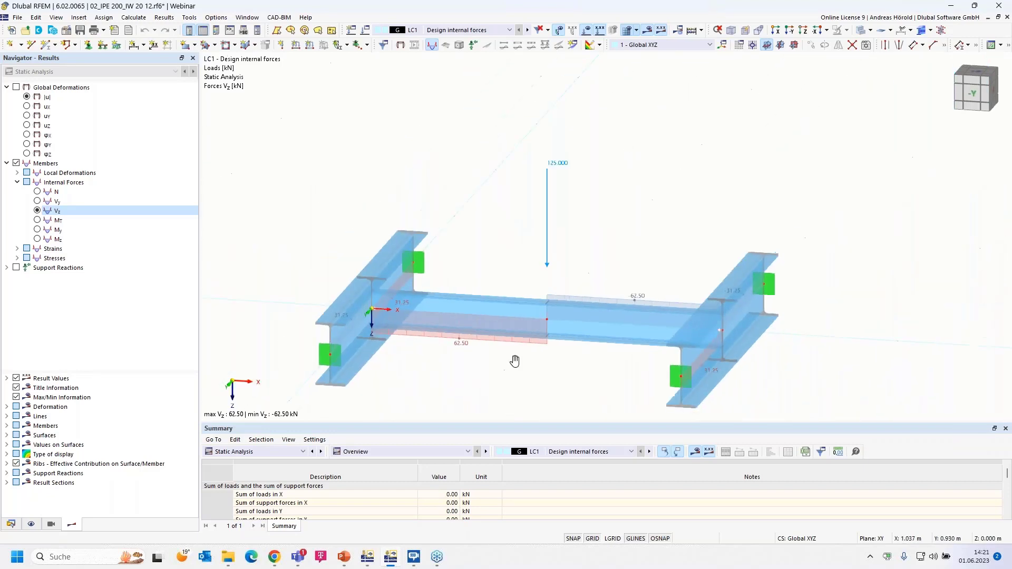
Create a new steel joint and assign it to node 3, where the beam meets the girder at the model origin.
left_click(11, 524)
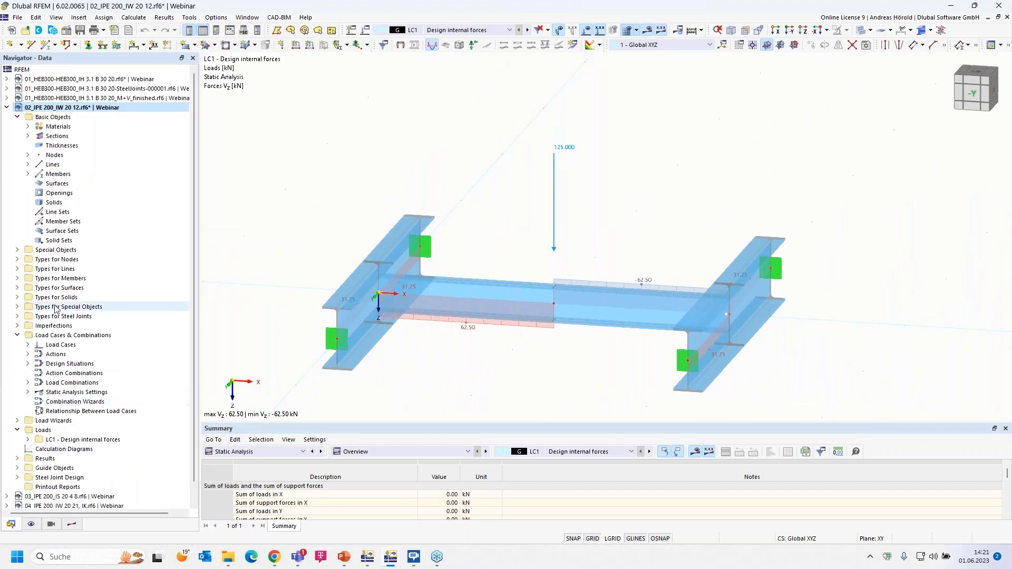
left_click(17, 316)
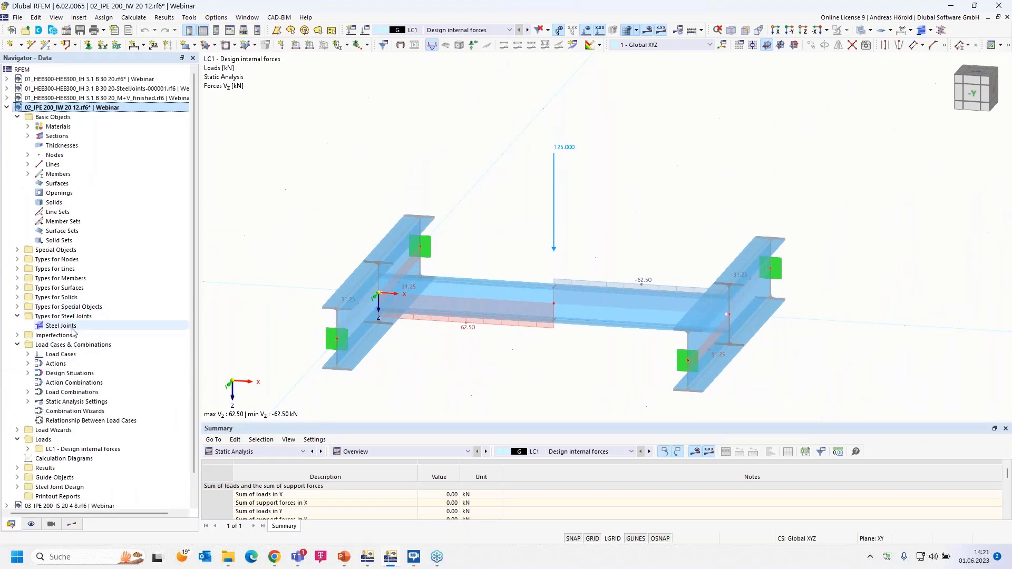
double_click(60, 326)
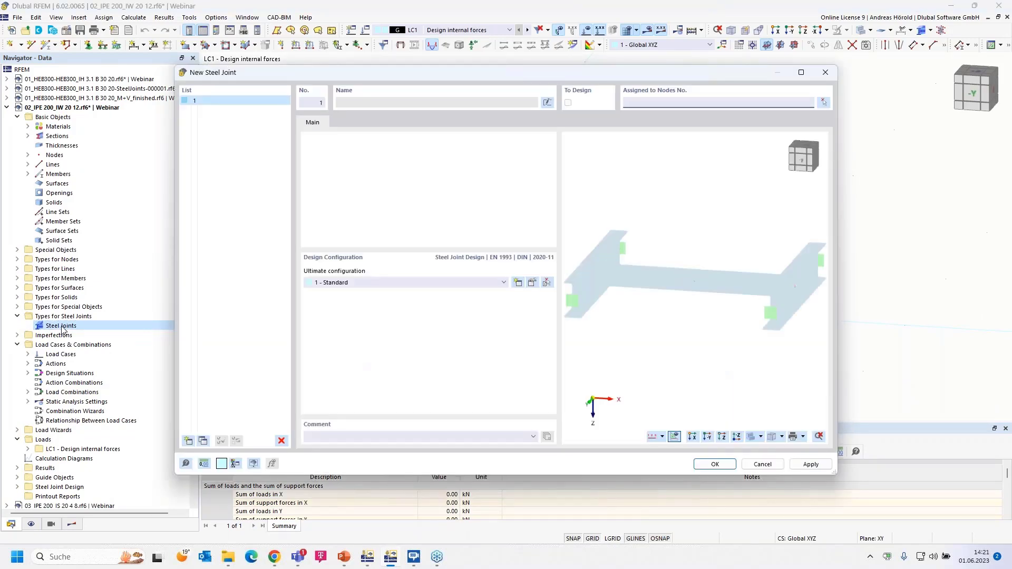
left_click(823, 102)
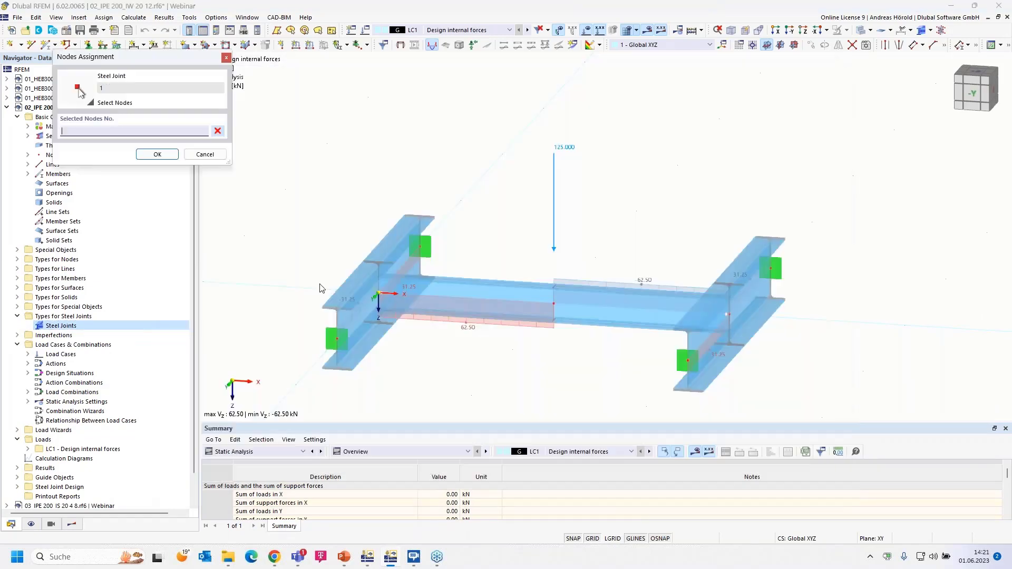
left_click(378, 294)
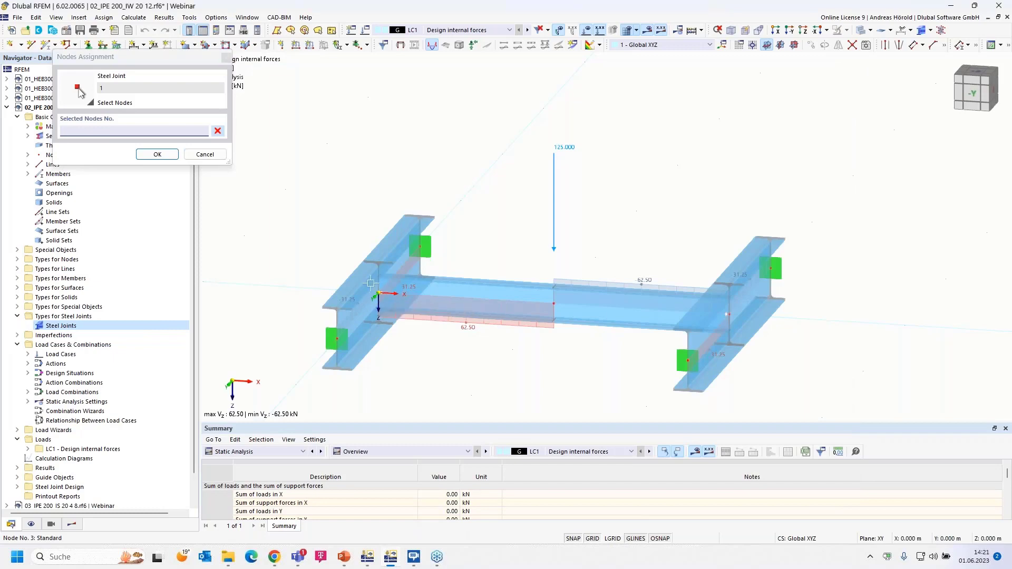
left_click(157, 154)
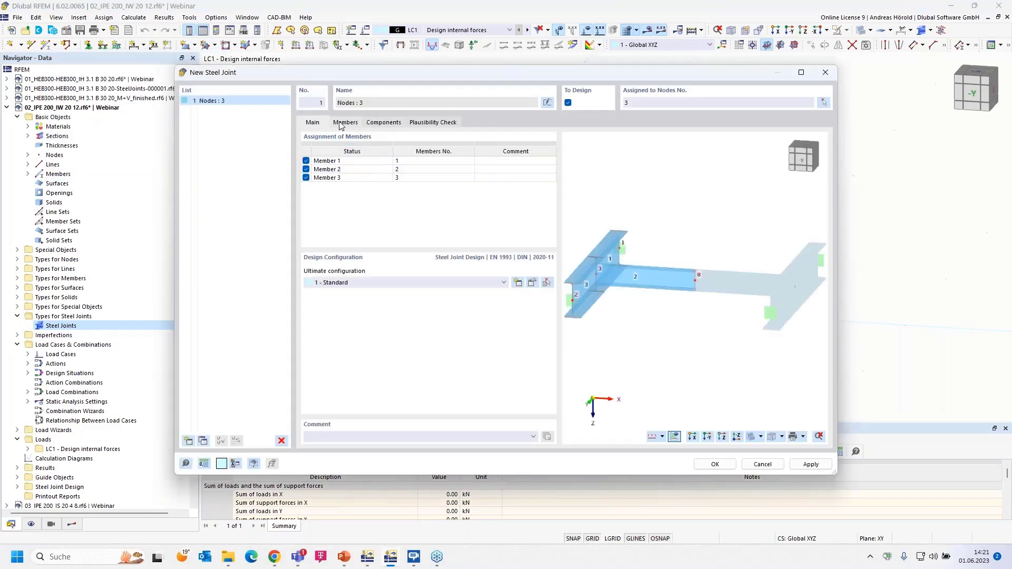
Set the type of Member 1 and Member 3 in the joint to Continuous.
left_click(341, 123)
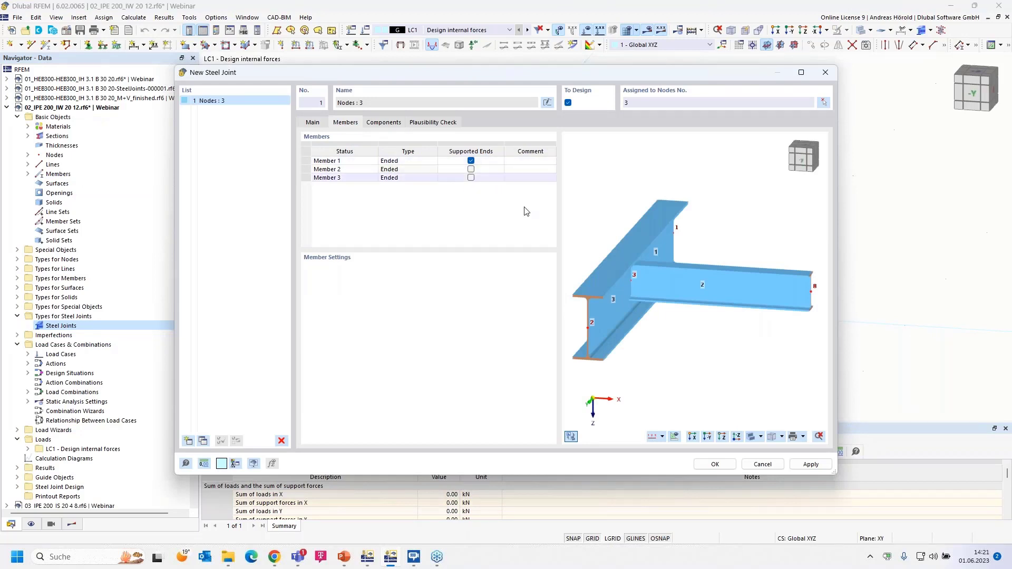
left_click(419, 165)
left_click(435, 161)
left_click(425, 179)
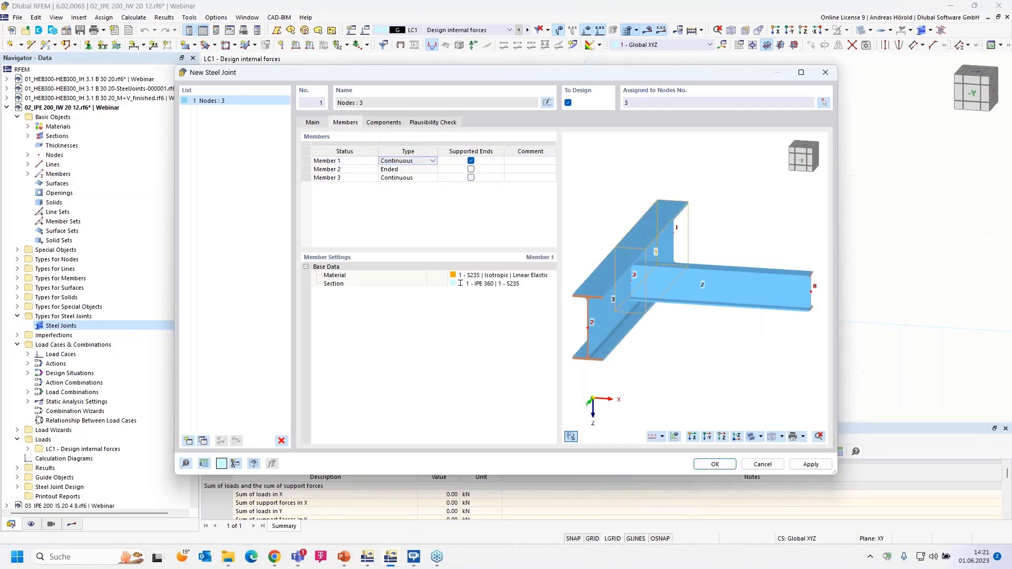
Look through the component types available for the new steel joint, then dismiss the selection without adding one.
left_click(385, 123)
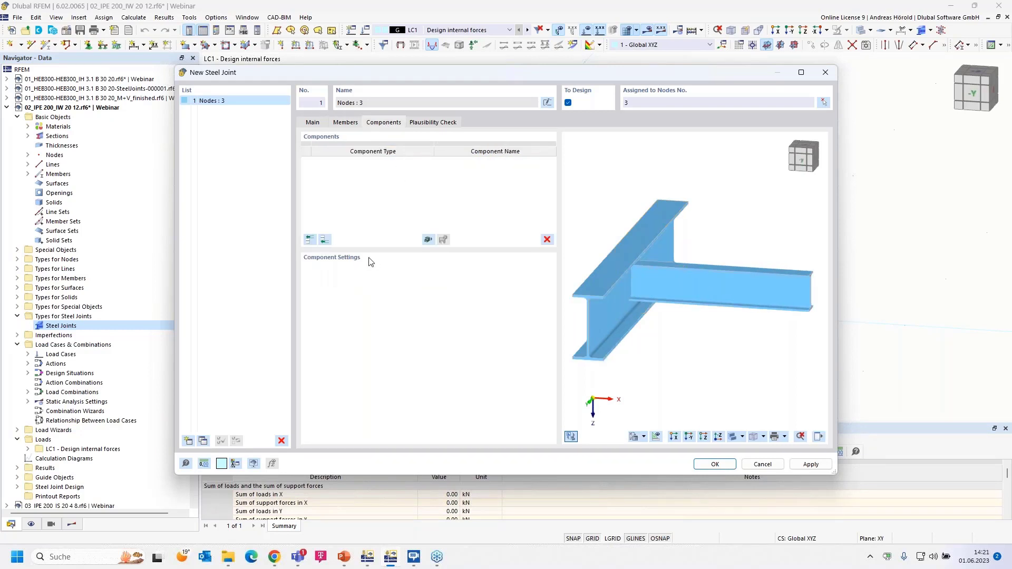
left_click(311, 240)
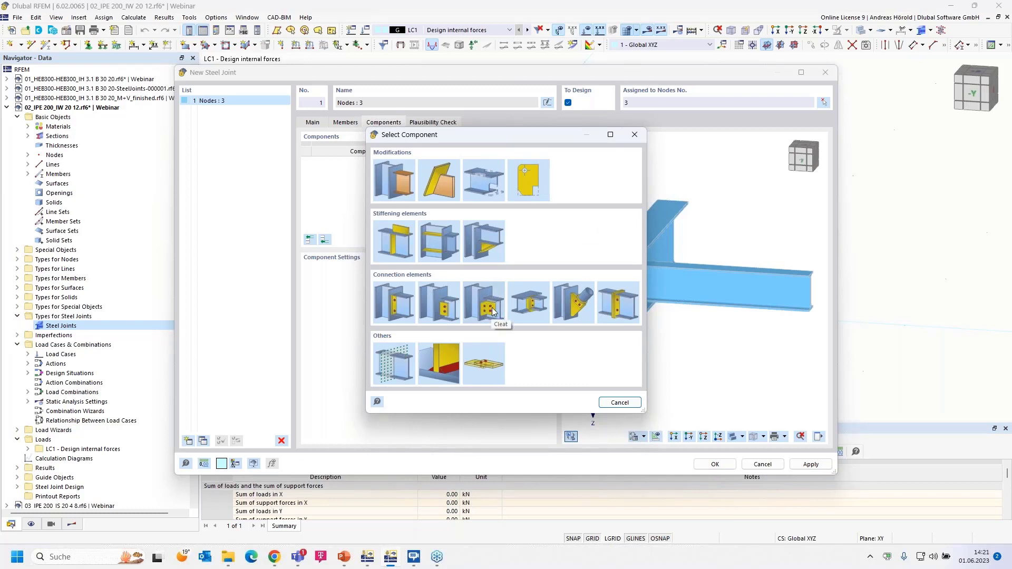
left_click(634, 135)
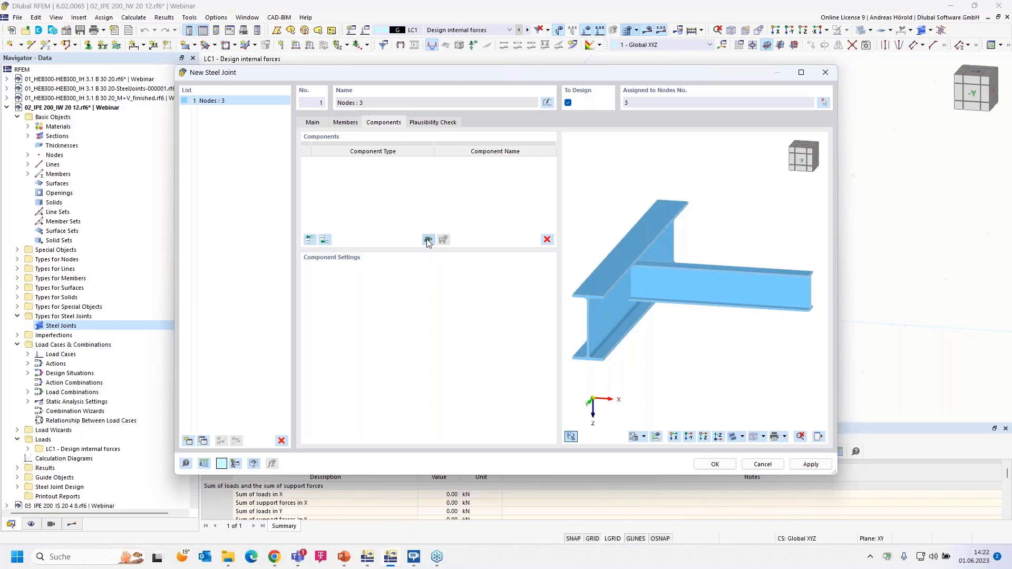
Examine the steel joint template library, previewing rigid and pinned beam-to-column, K and T joint, and braced beam-to-column templates.
left_click(428, 240)
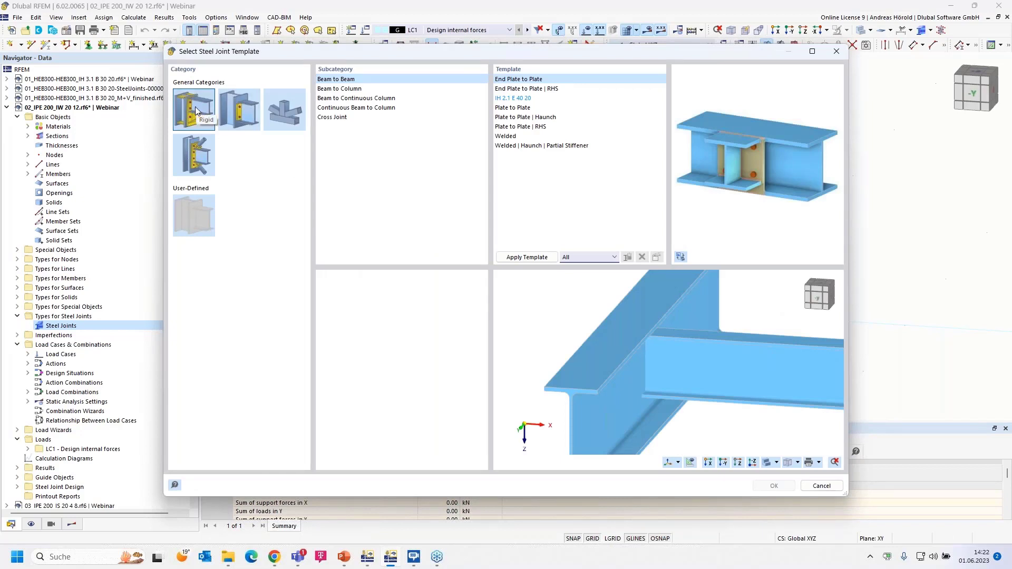
left_click(343, 90)
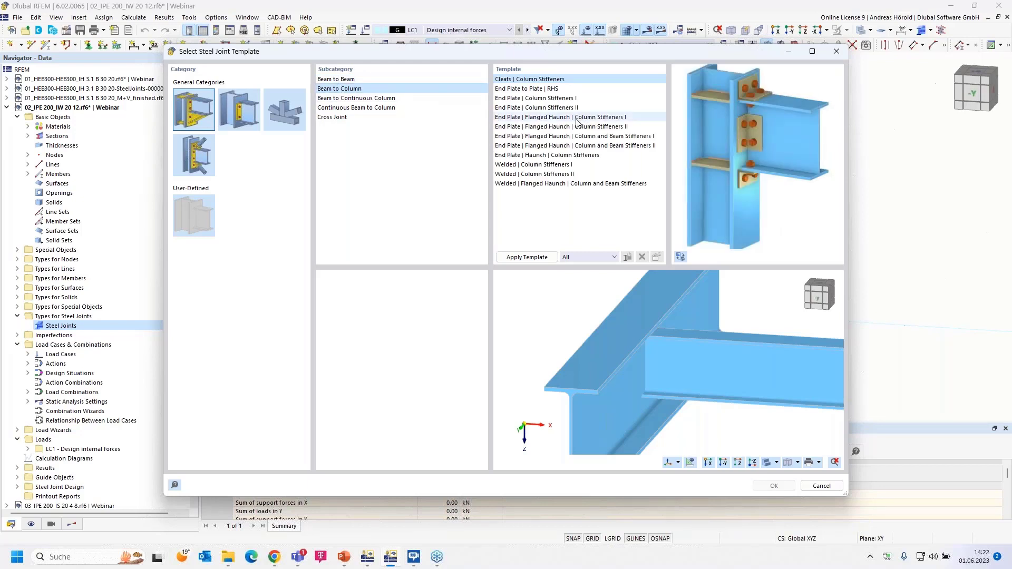
left_click(536, 127)
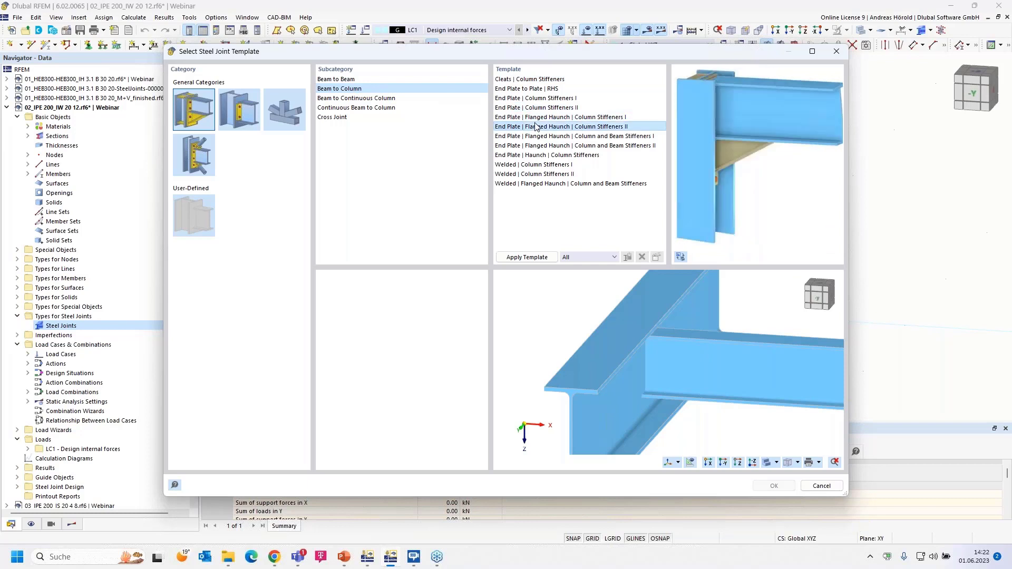
left_click(547, 165)
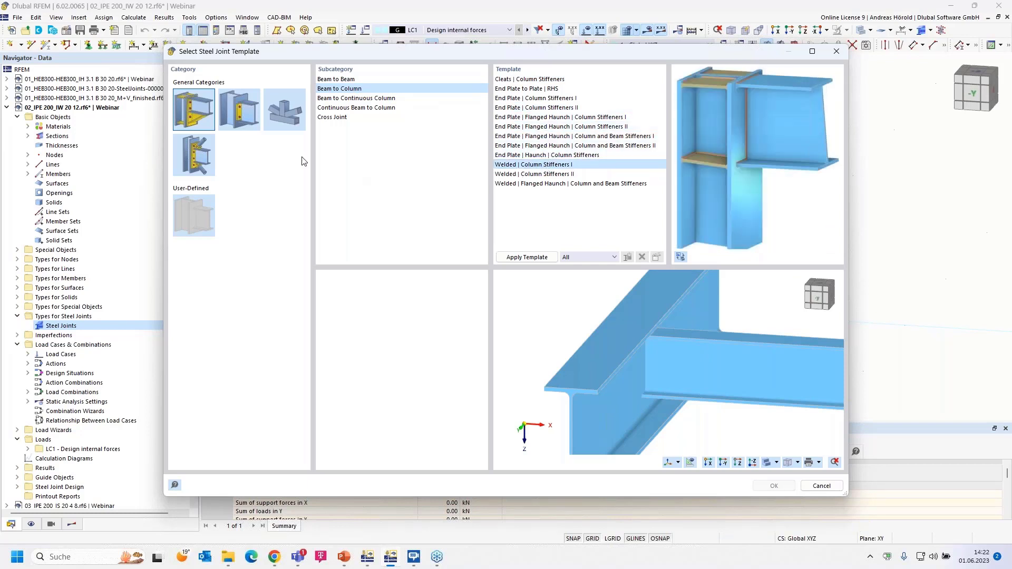
left_click(242, 116)
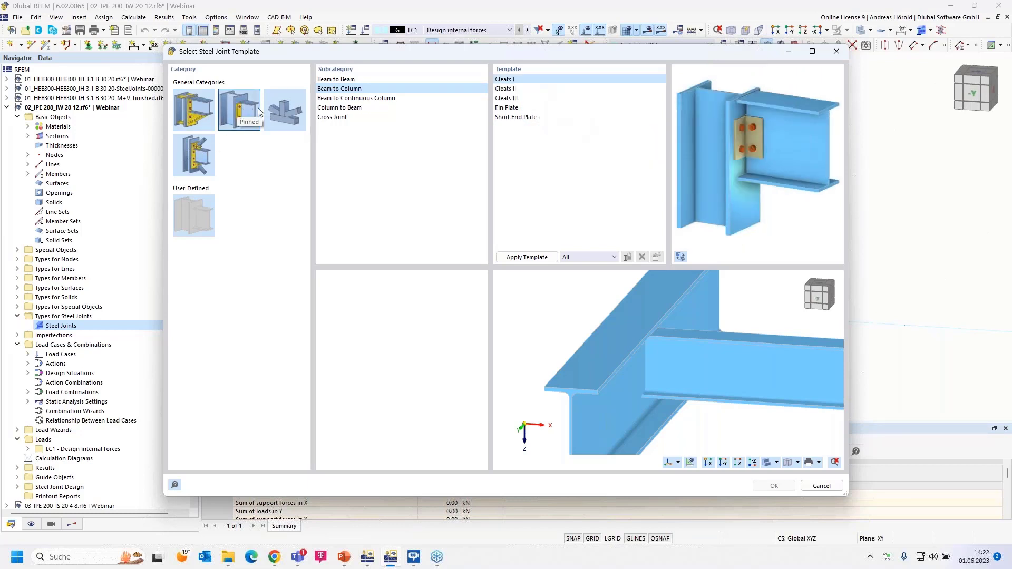
left_click(514, 108)
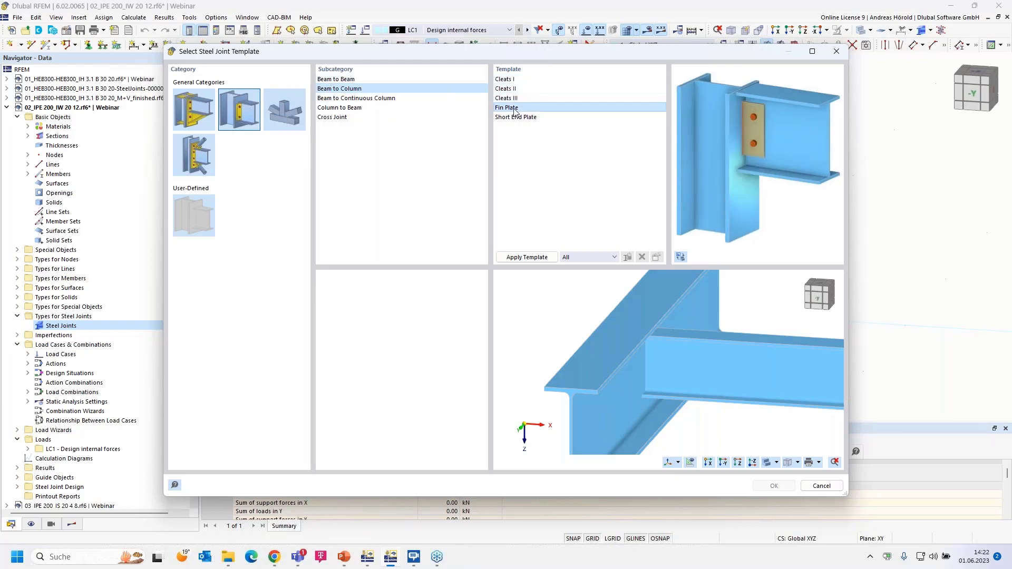
left_click(288, 114)
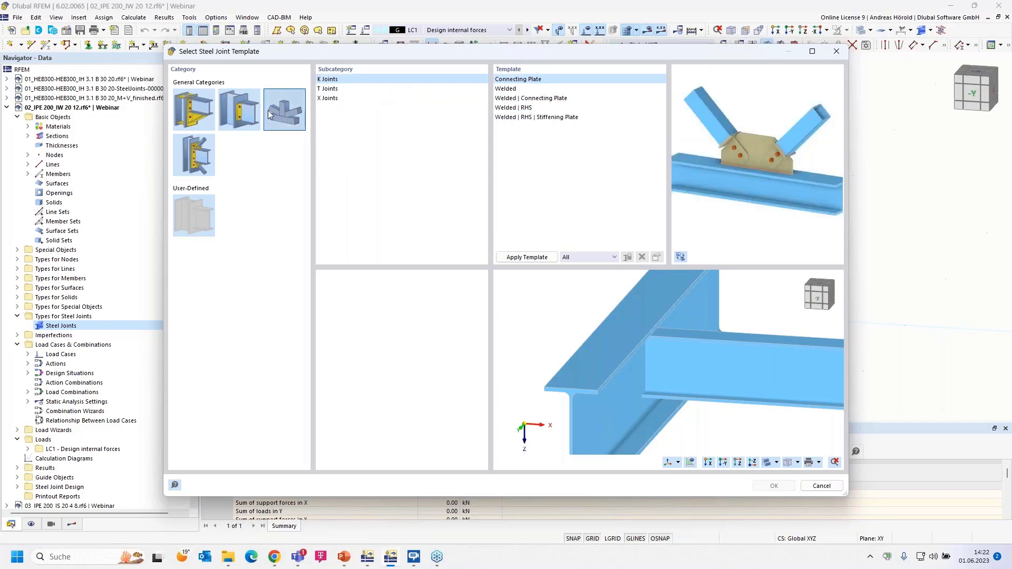
left_click(506, 89)
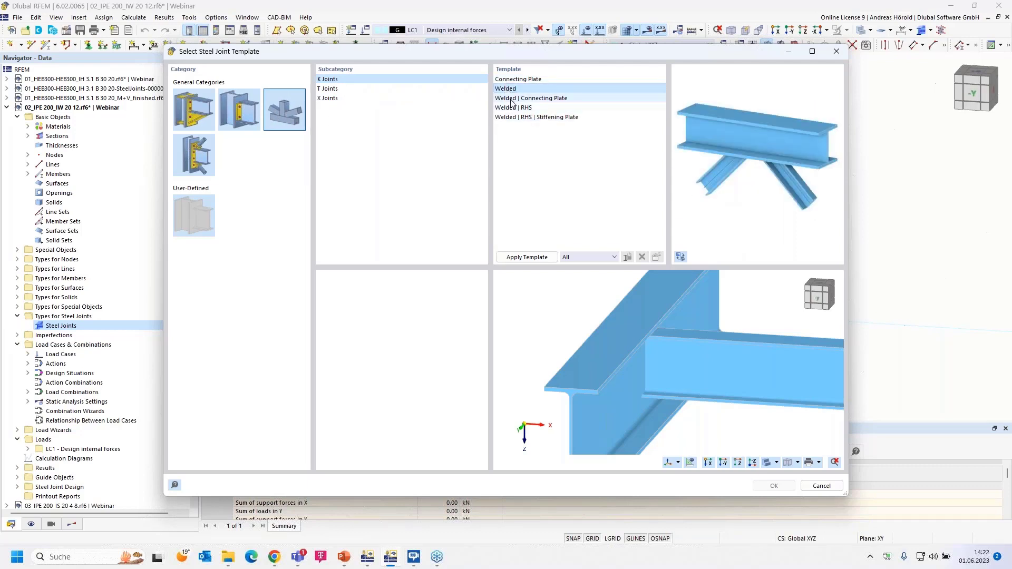
left_click(511, 99)
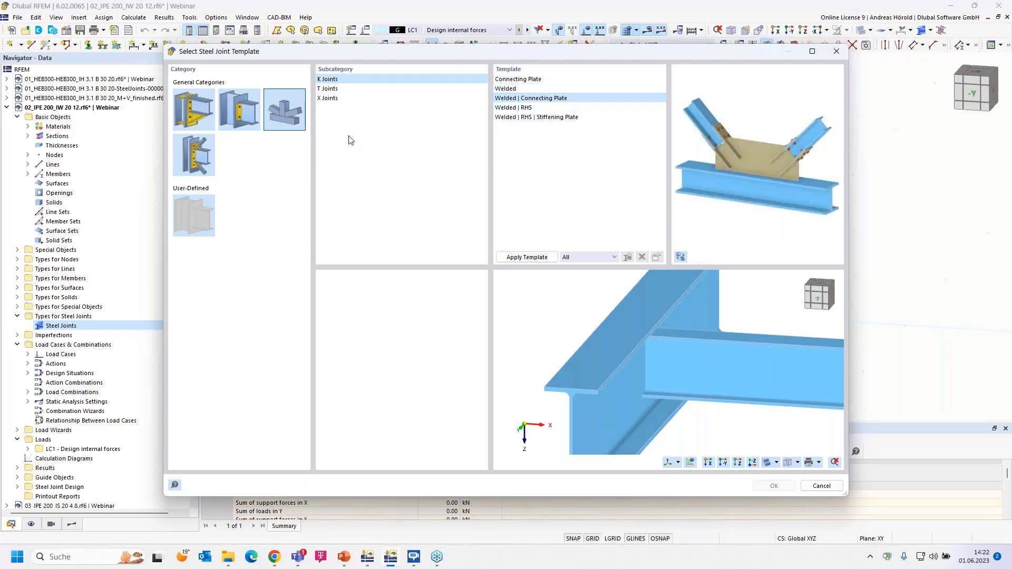
left_click(339, 91)
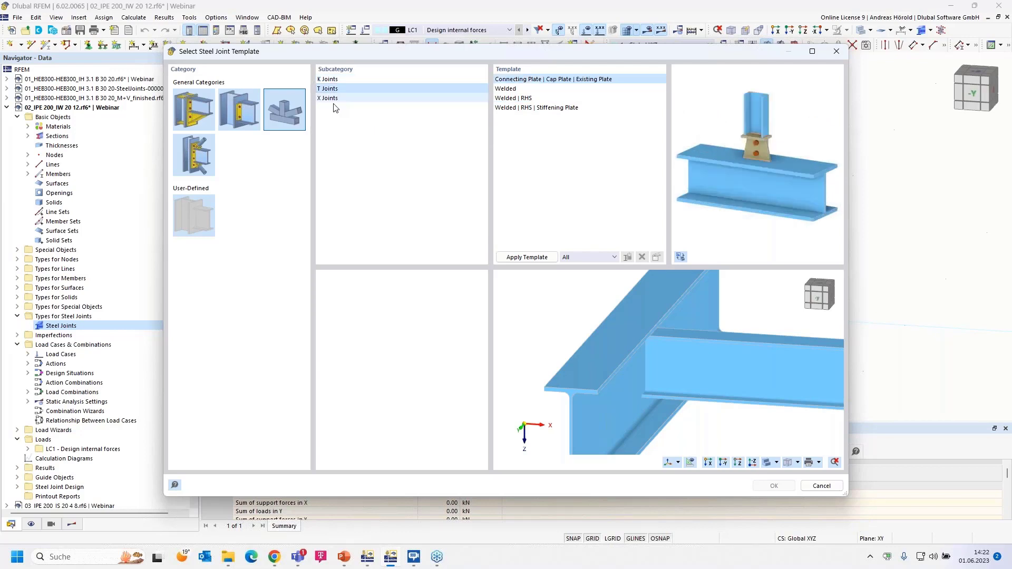
left_click(198, 159)
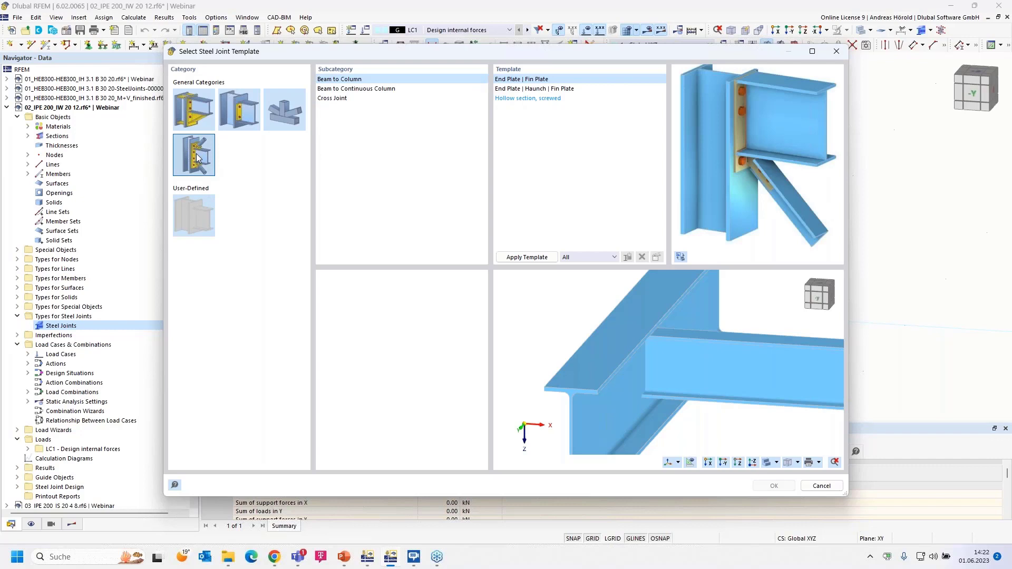
left_click(525, 90)
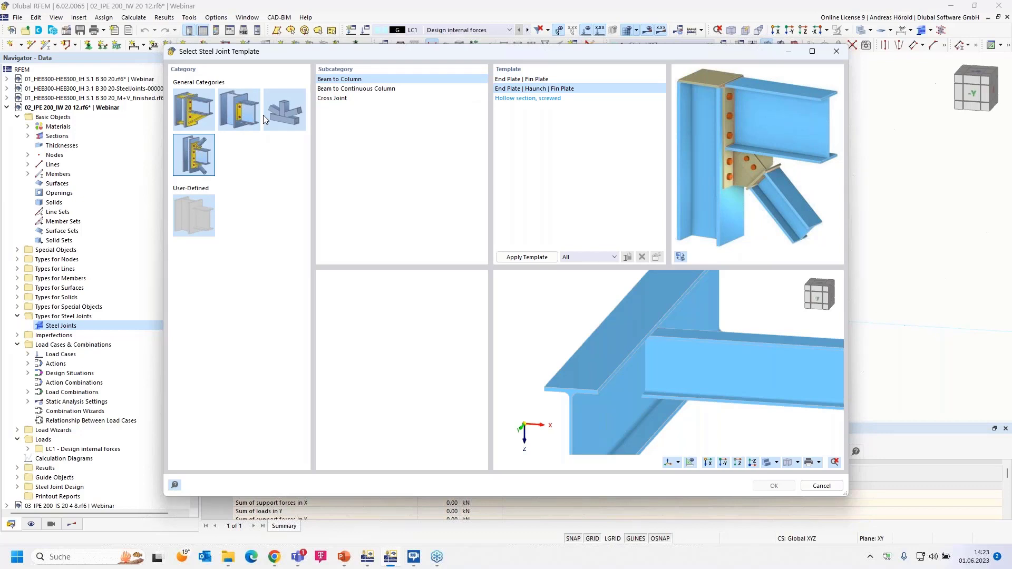
Apply the pinned Beam to Beam template Cleats to the joint.
left_click(235, 108)
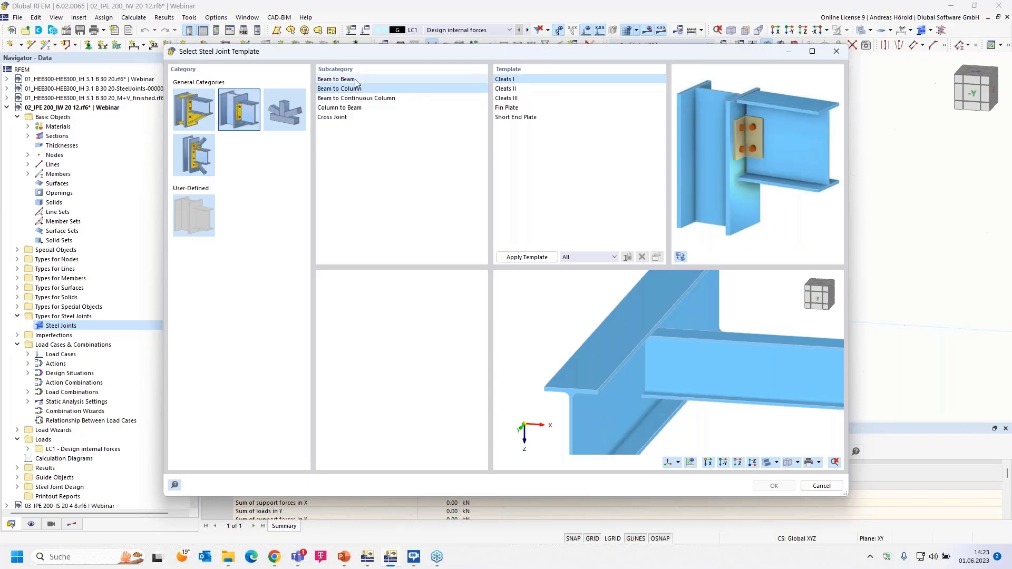
left_click(355, 80)
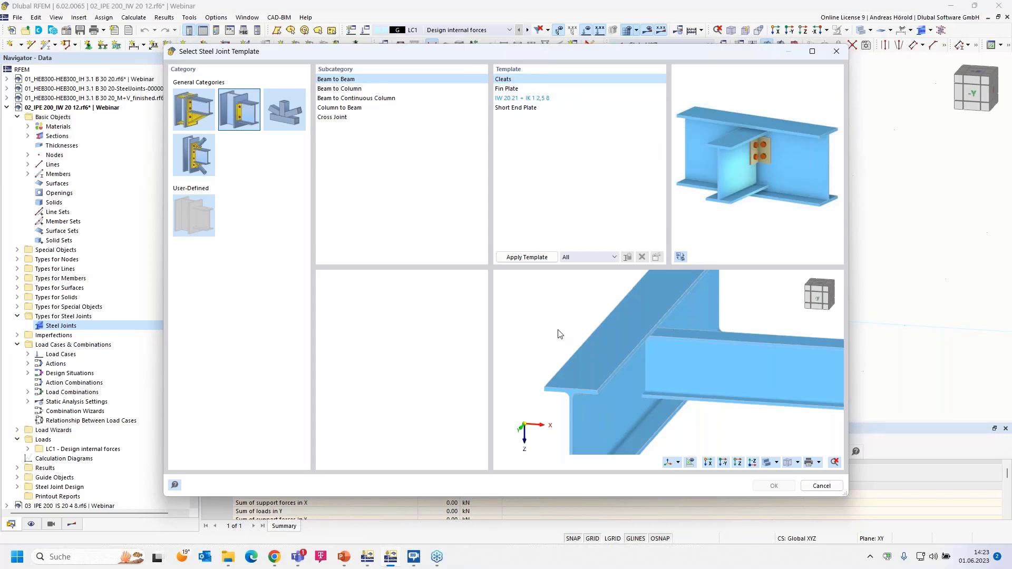
left_click(532, 258)
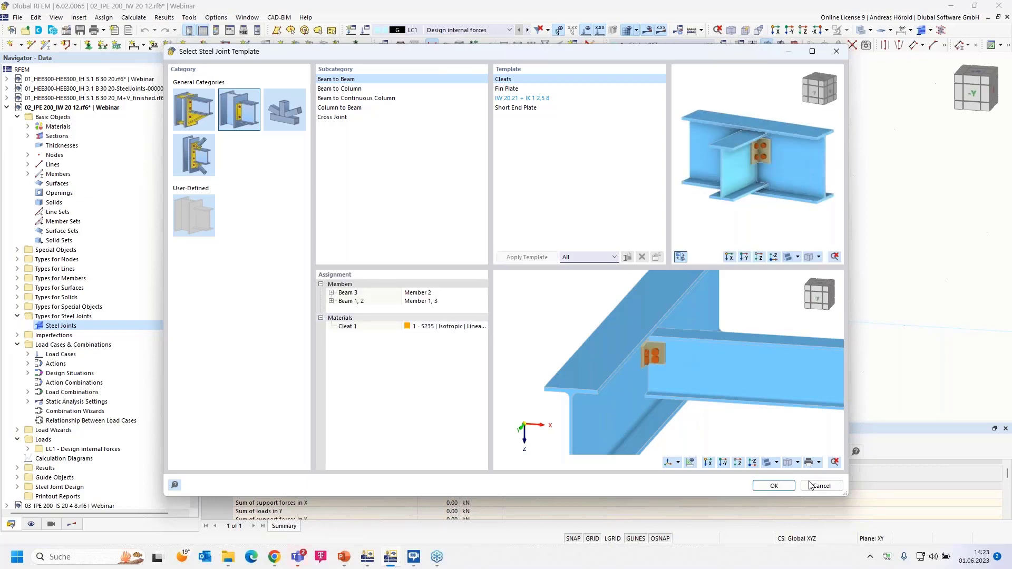
left_click(773, 486)
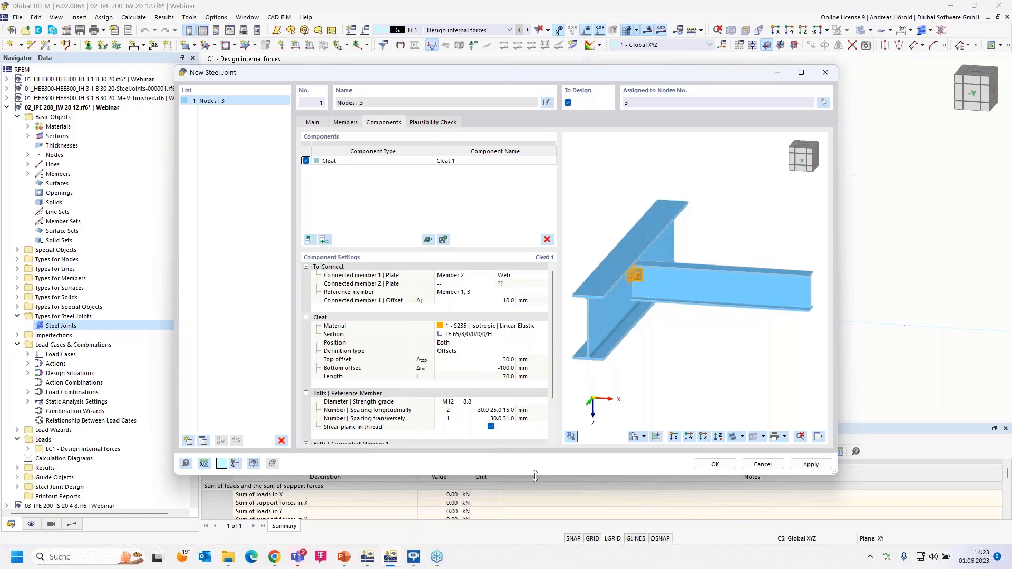
Enlarge the joint dialog and examine the cleat up close together with its connected and reference member settings.
left_click_drag(536, 475, 529, 546)
scroll(616, 417, "up", 3)
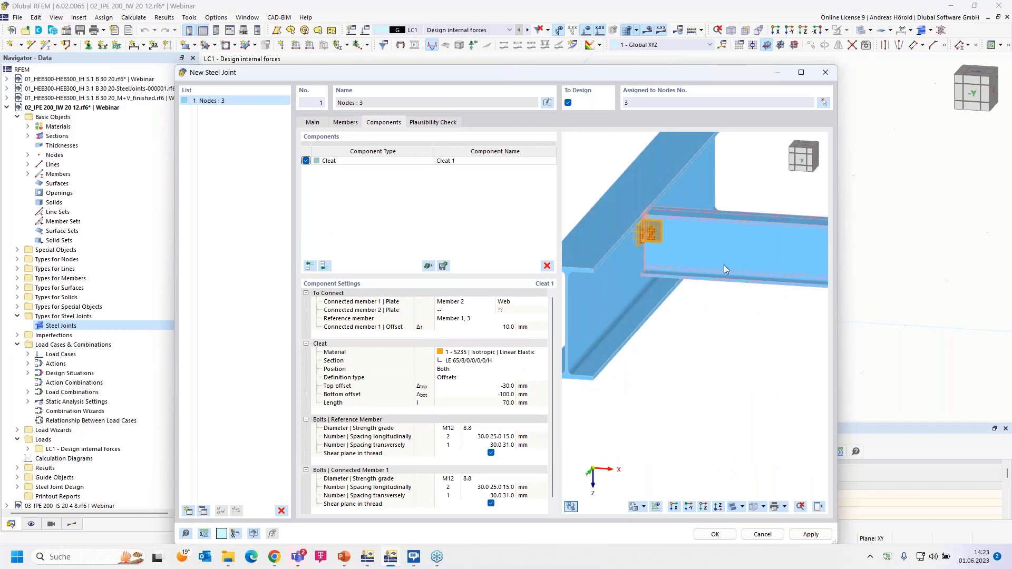
scroll(685, 269, "up", 2)
scroll(641, 253, "up", 3)
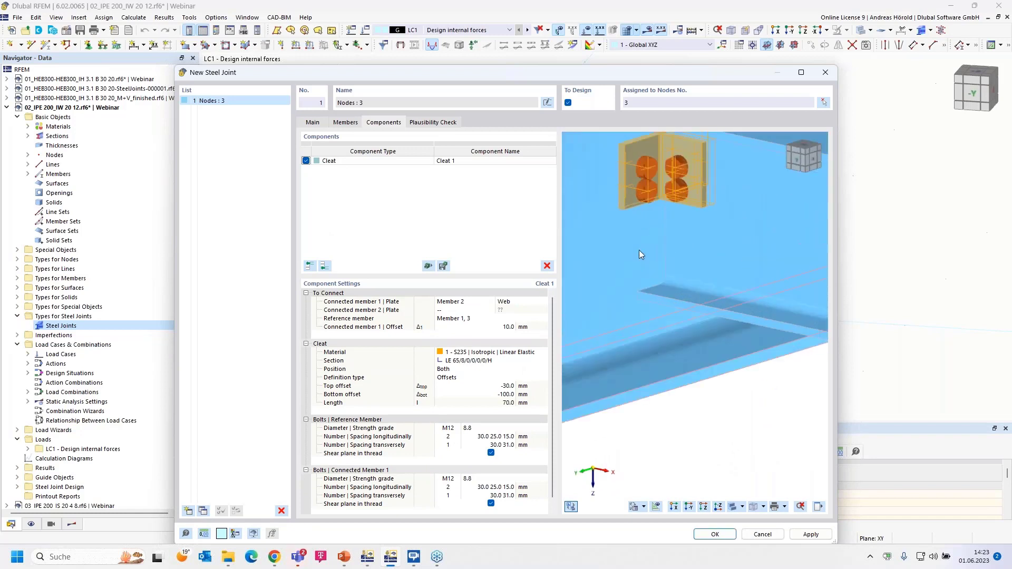
middle_click_drag(638, 250, 643, 374)
scroll(639, 361, "down", 1)
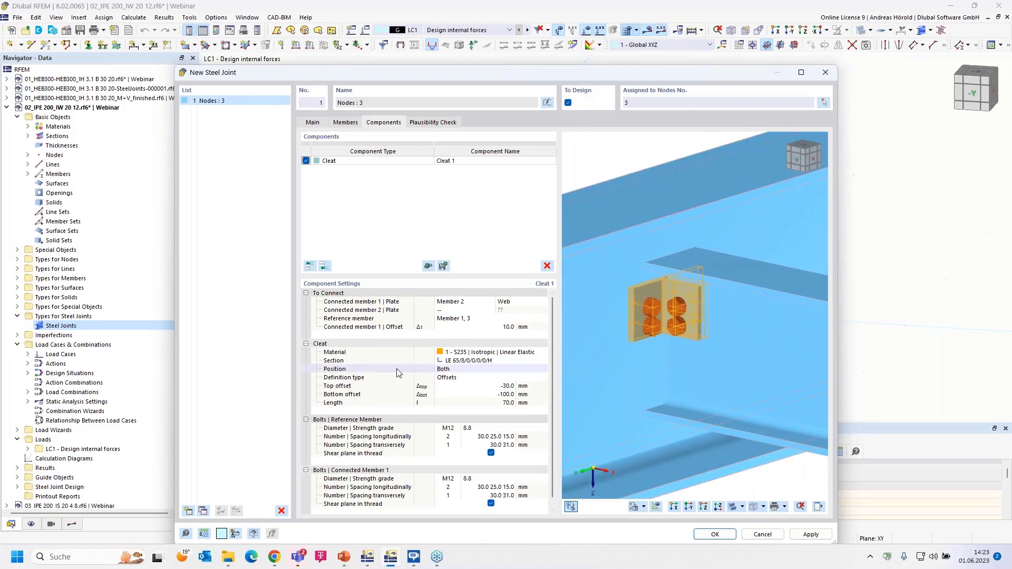
left_click(456, 302)
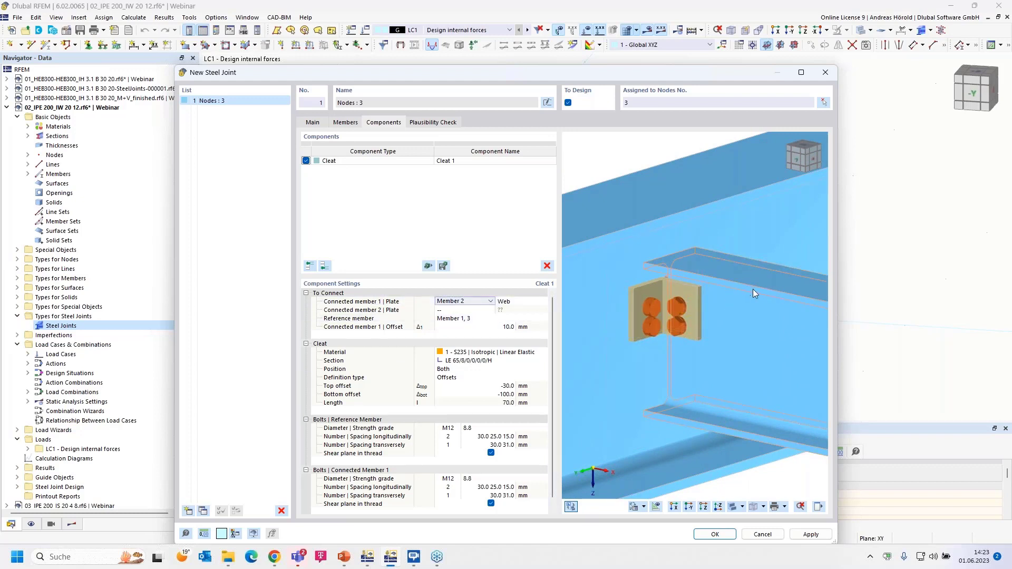
left_click(450, 319)
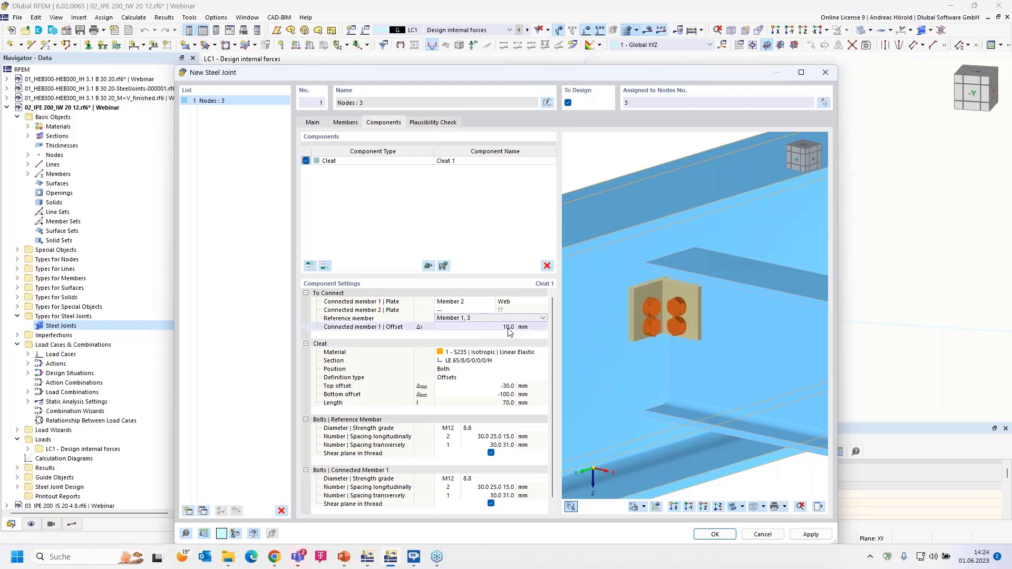
Set the cleat's section to an equal leg angle with b 100, t 10, r1 12 and r2 6 mm, and check its position options.
left_click(476, 361)
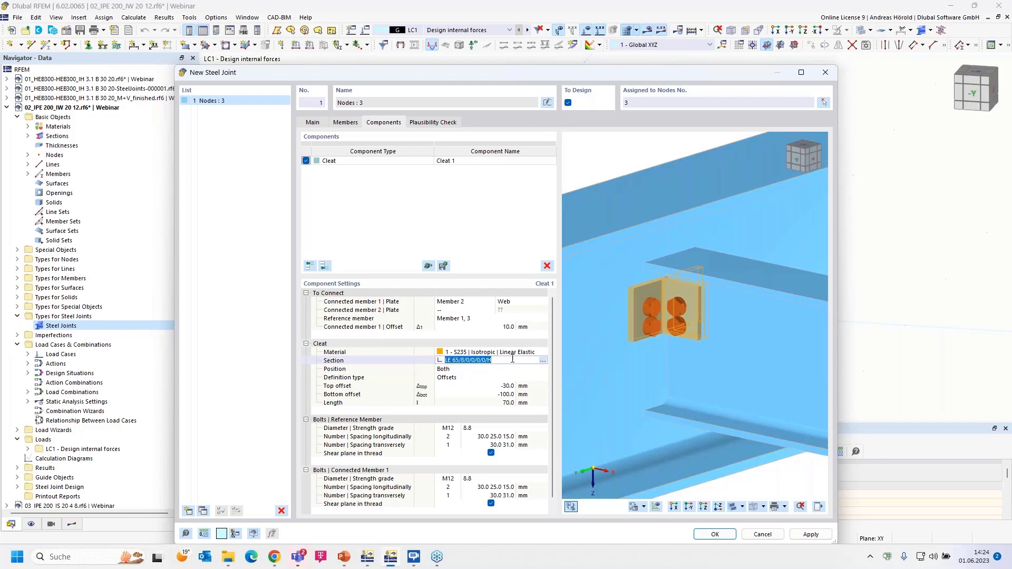
left_click(542, 360)
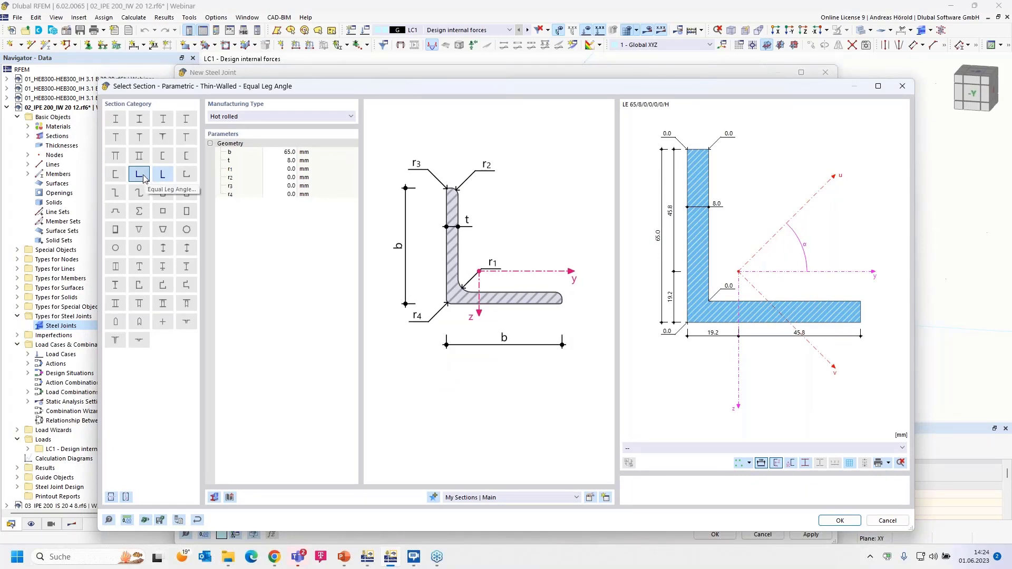
left_click(282, 152)
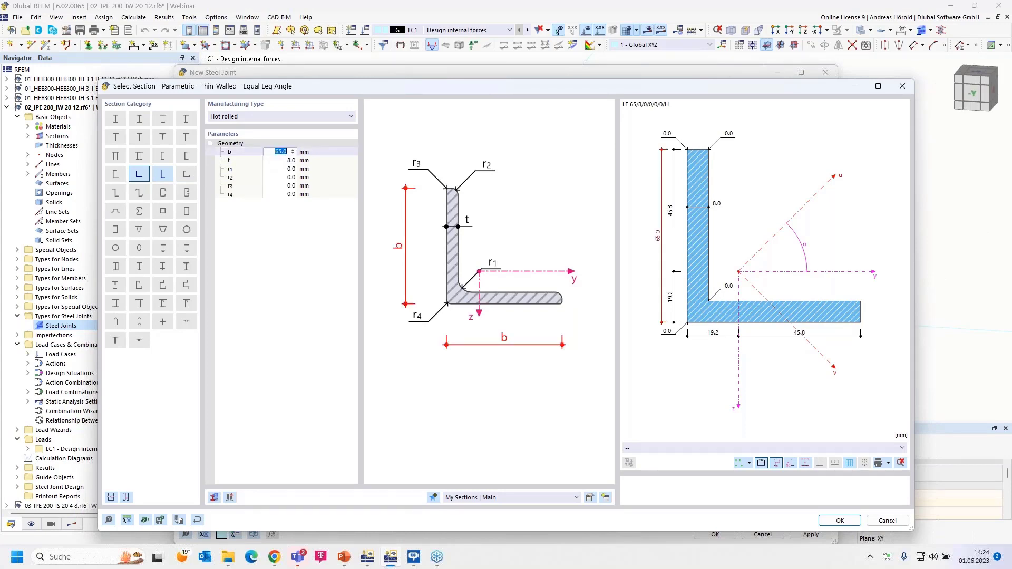
type("100")
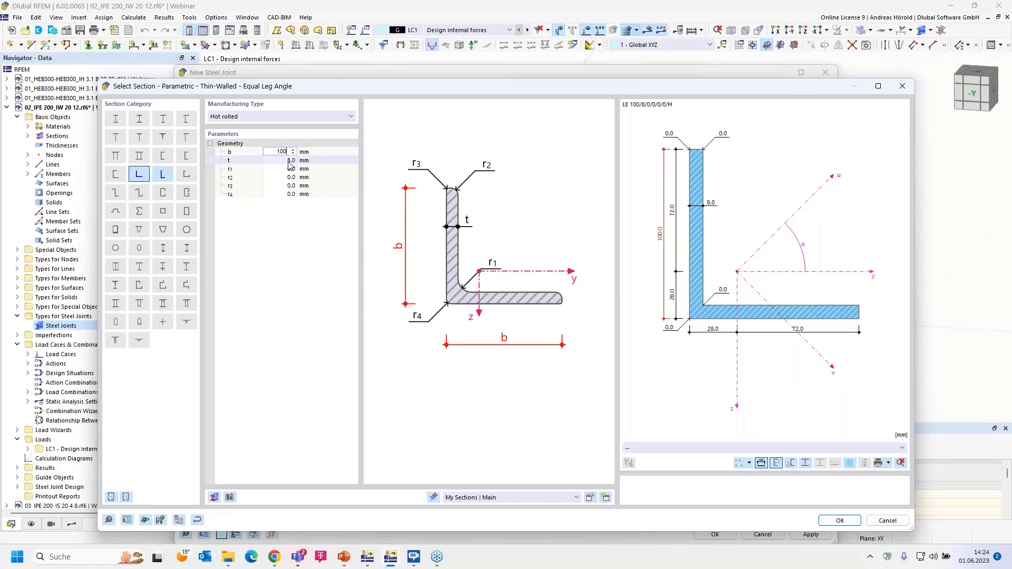
left_click(287, 161)
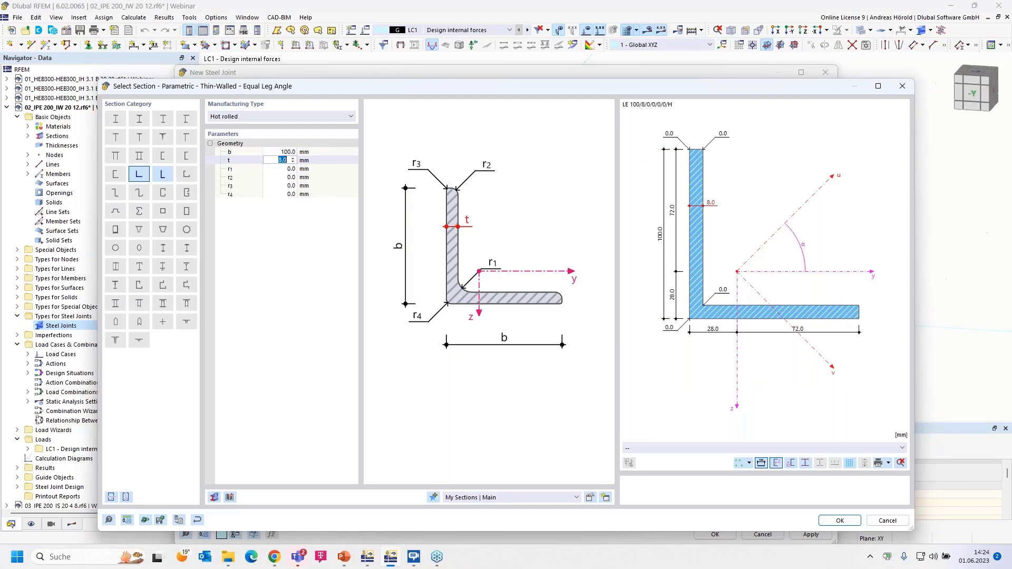
type("10")
left_click(291, 168)
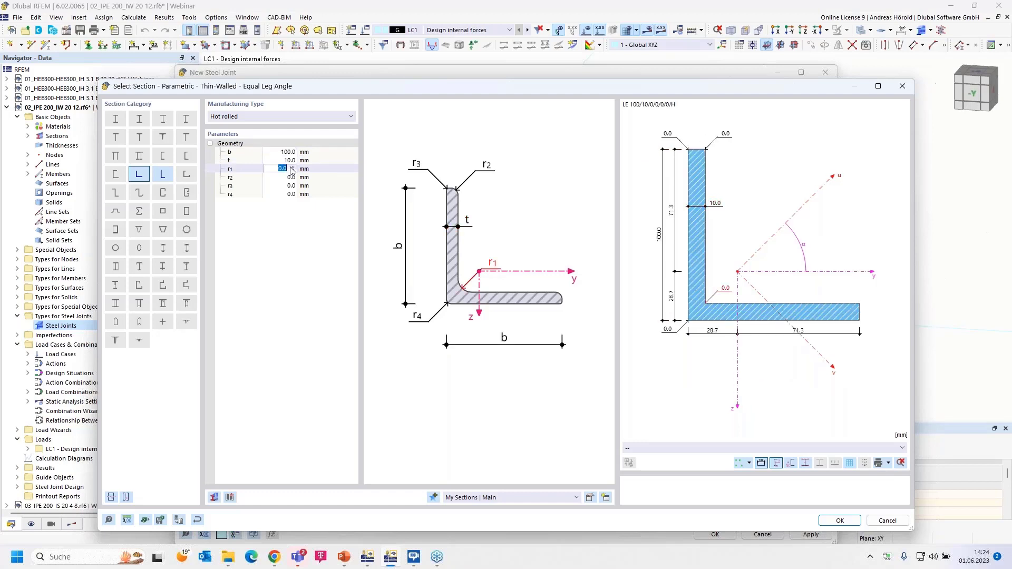
type("12")
left_click(291, 177)
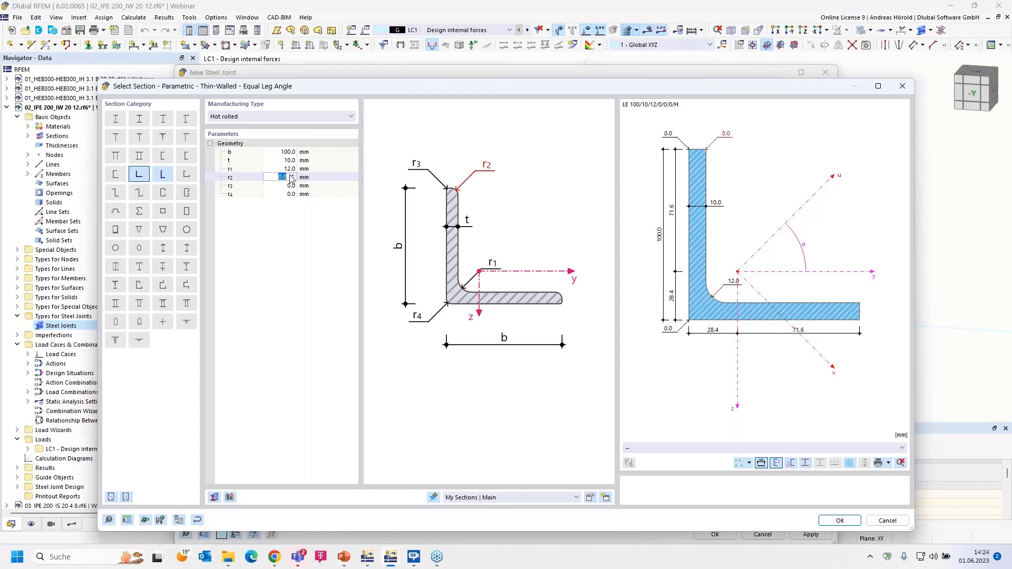
type("6")
key("Return")
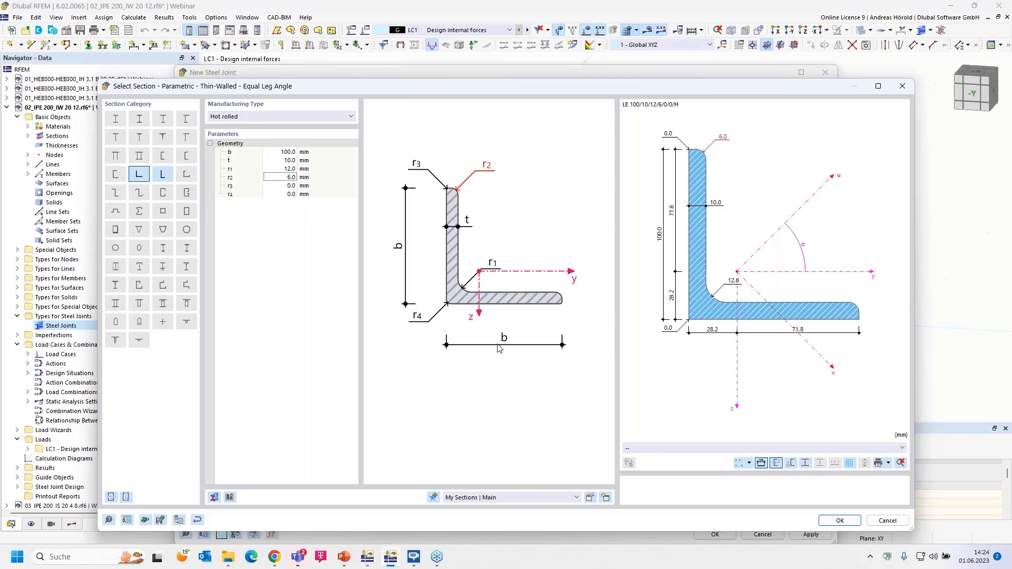
left_click(839, 522)
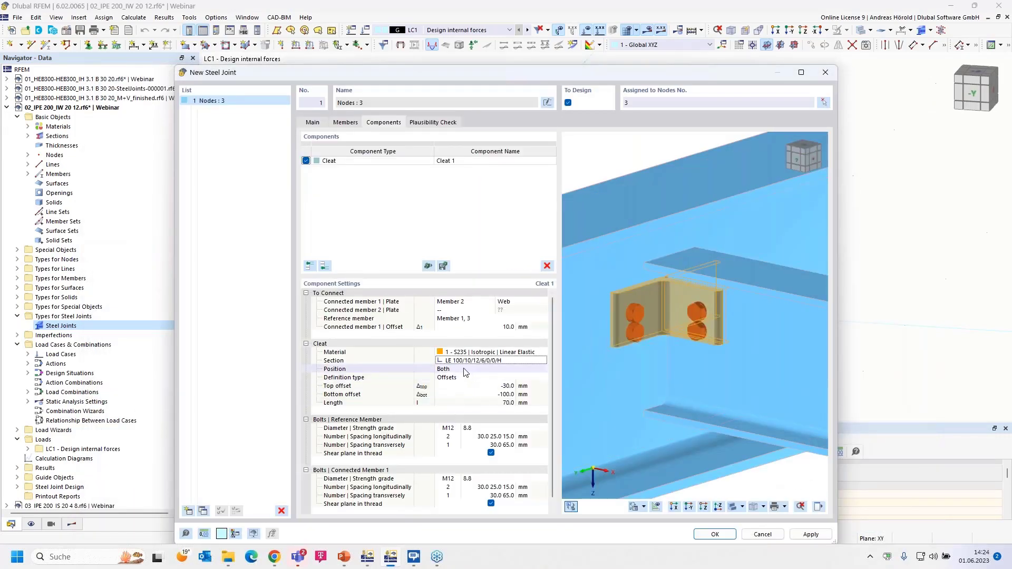
left_click(465, 372)
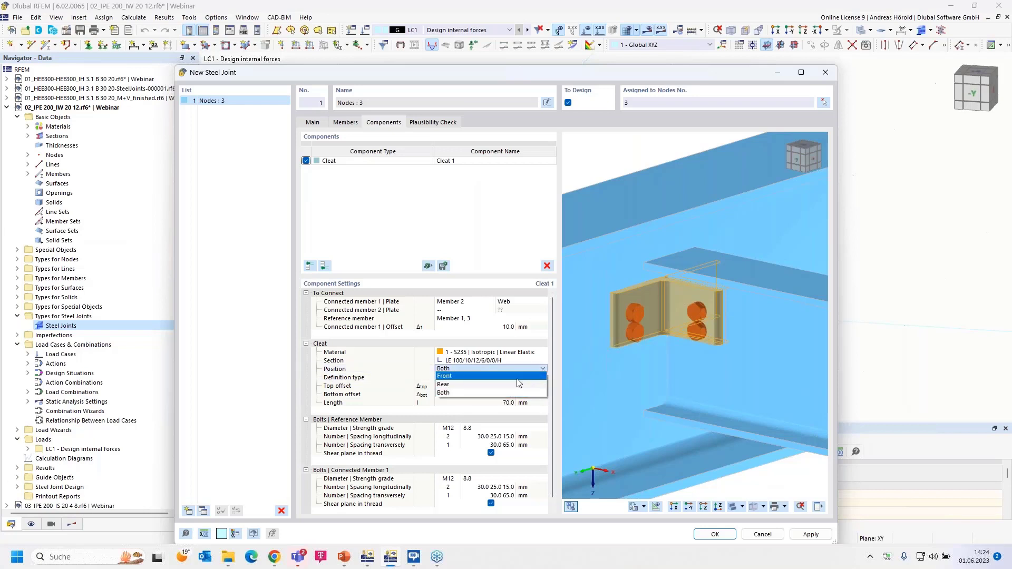
left_click(489, 376)
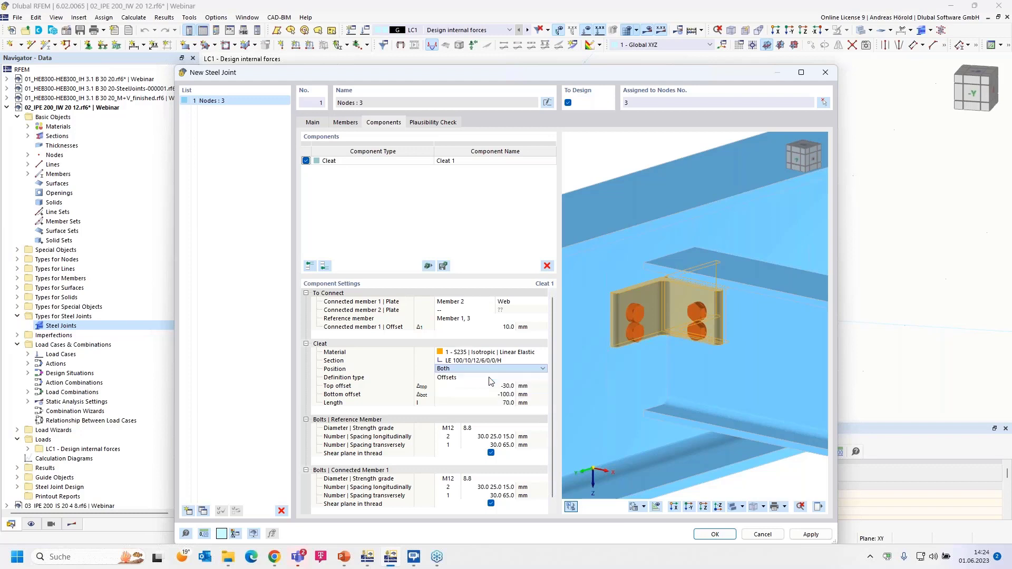
Try the cleat's Rear position in the preview, and return the position to Both.
left_click(489, 369)
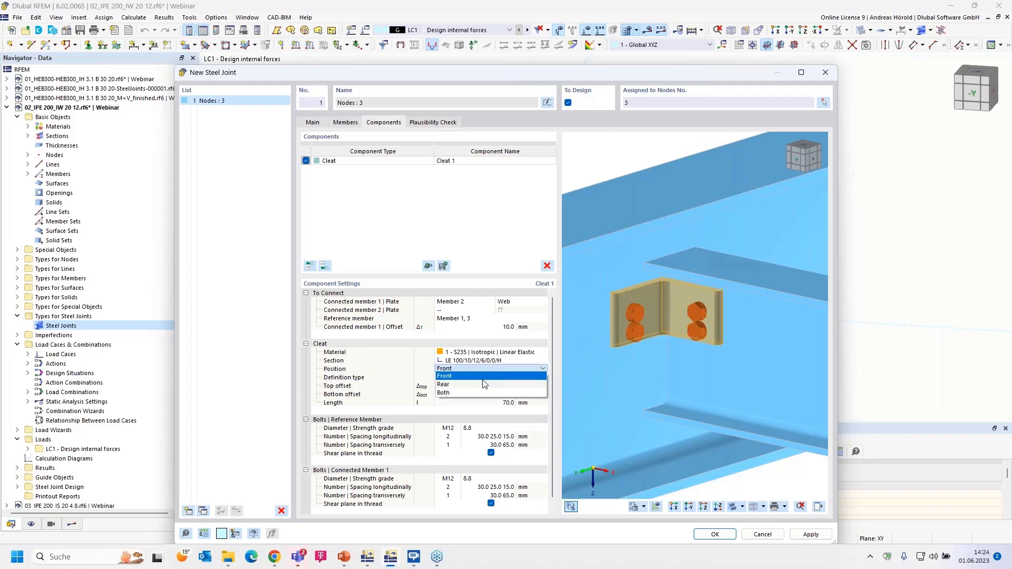
left_click(486, 384)
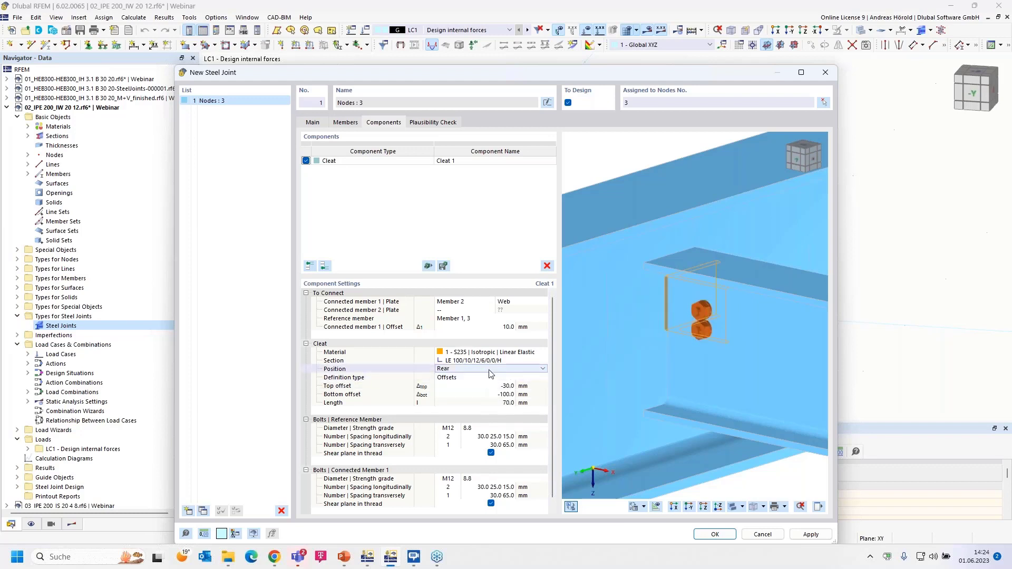
left_click(490, 369)
left_click(484, 393)
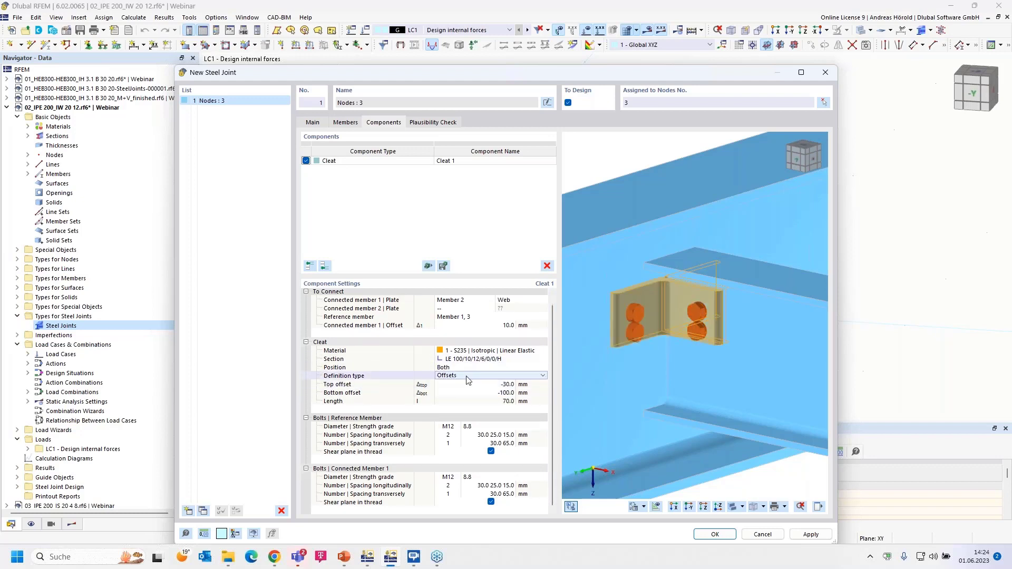
Define the cleat by length and position, with a length of 150 mm and an eccentricity of 0 mm.
left_click(496, 376)
left_click(543, 376)
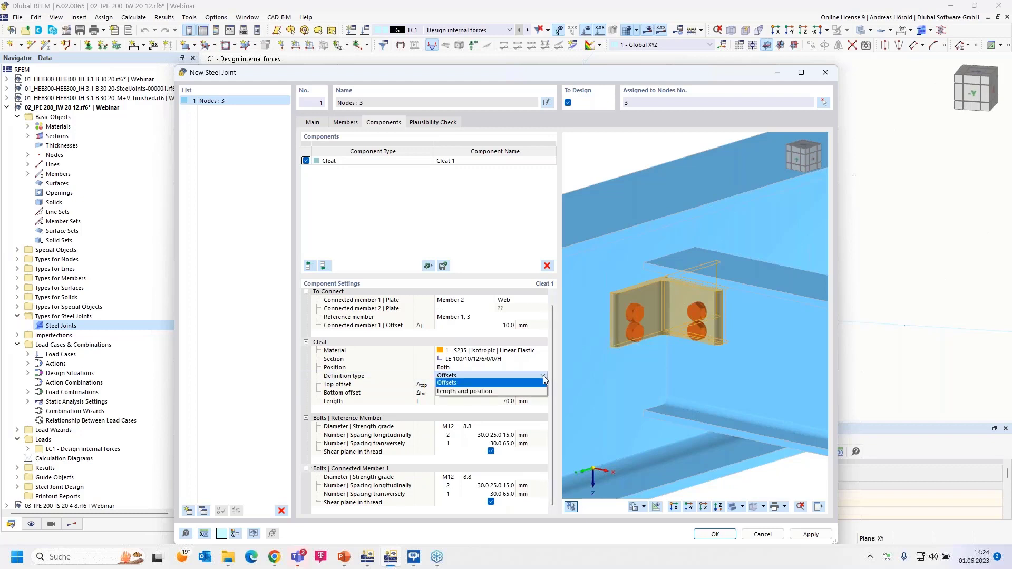
left_click(485, 392)
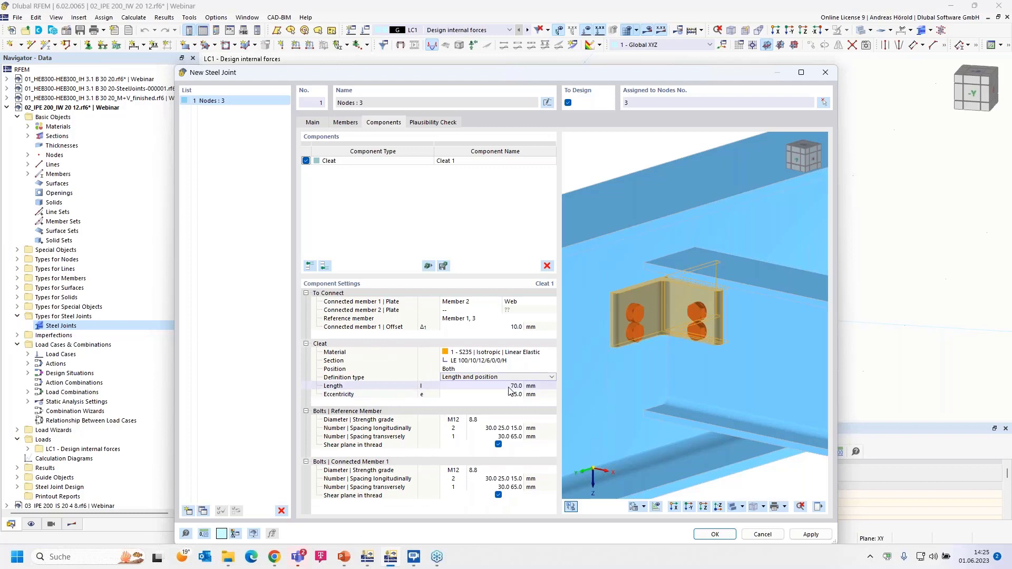
left_click(507, 386)
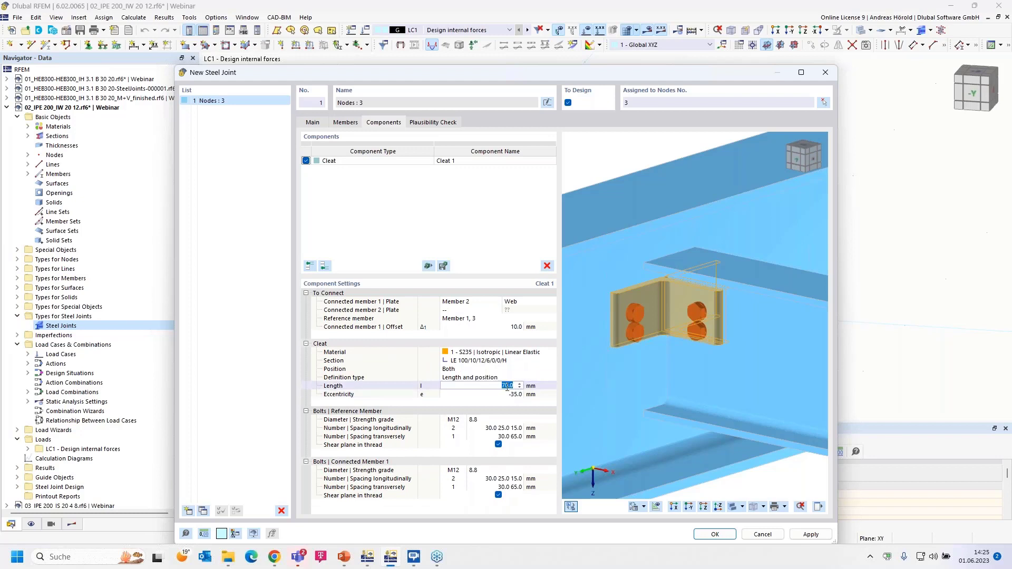
type("50")
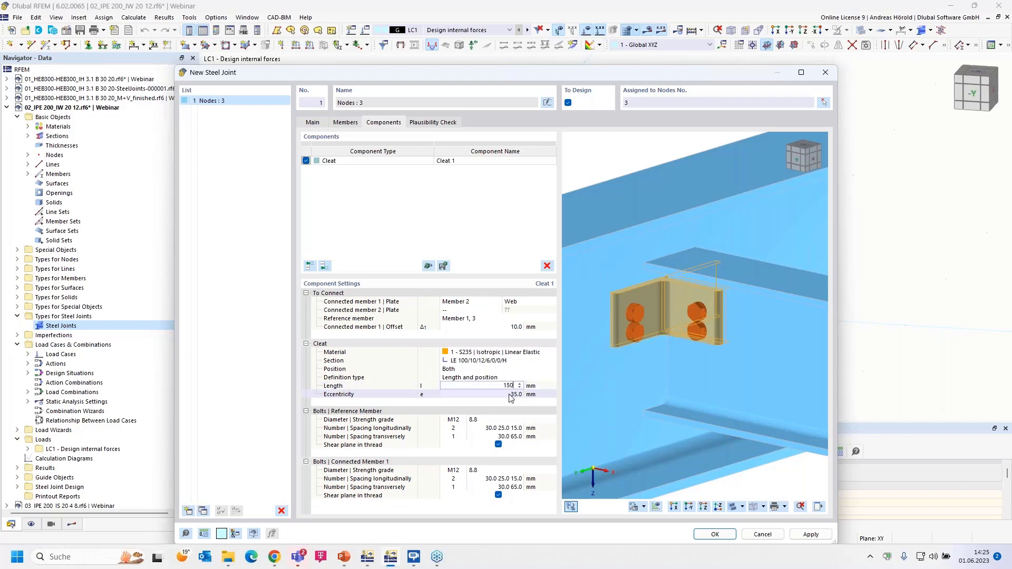
left_click(509, 394)
type("0")
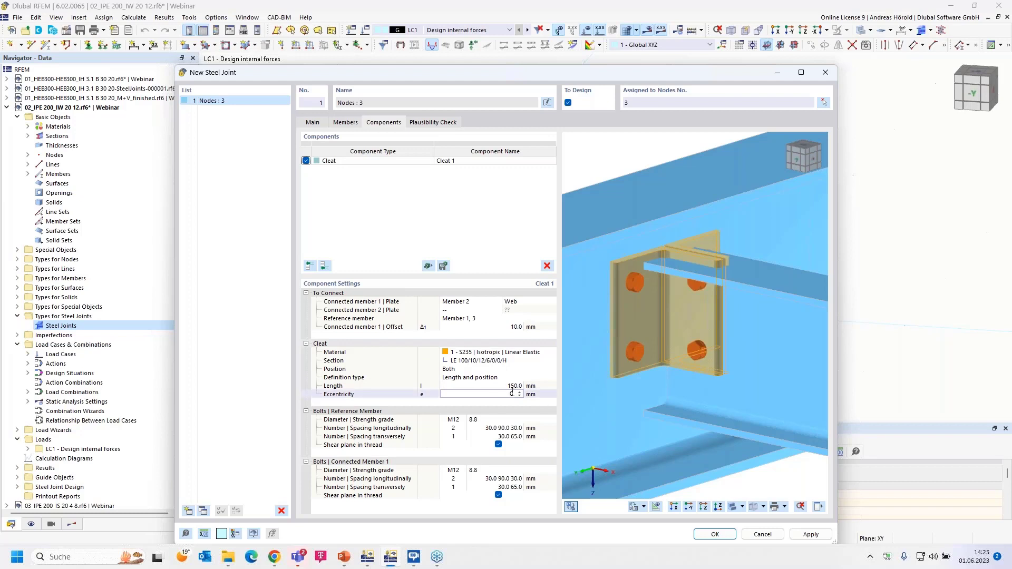
left_click(501, 385)
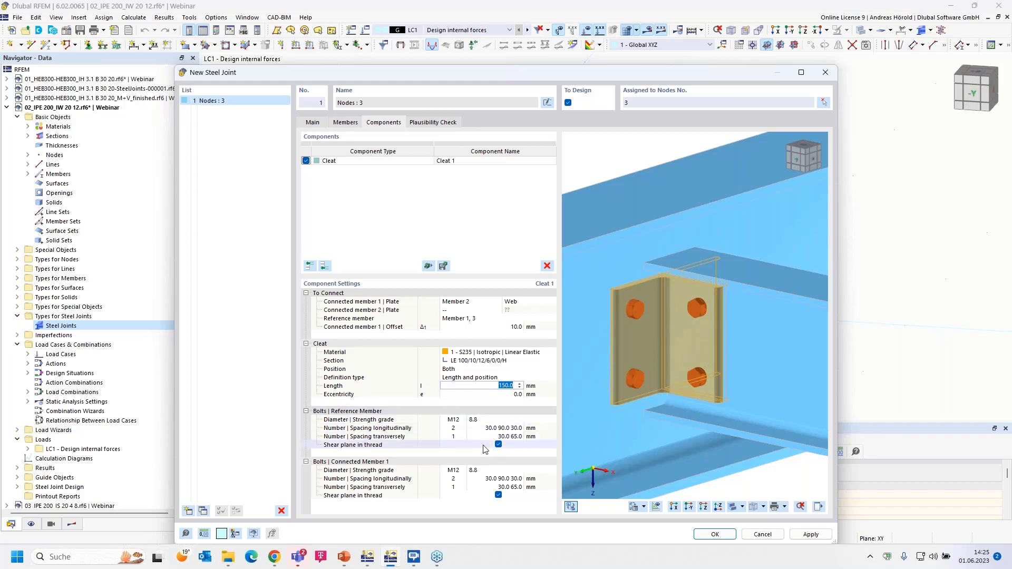
Set the reference member bolts to diameter M20 and strength grade 4.6.
left_click(456, 421)
left_click(461, 419)
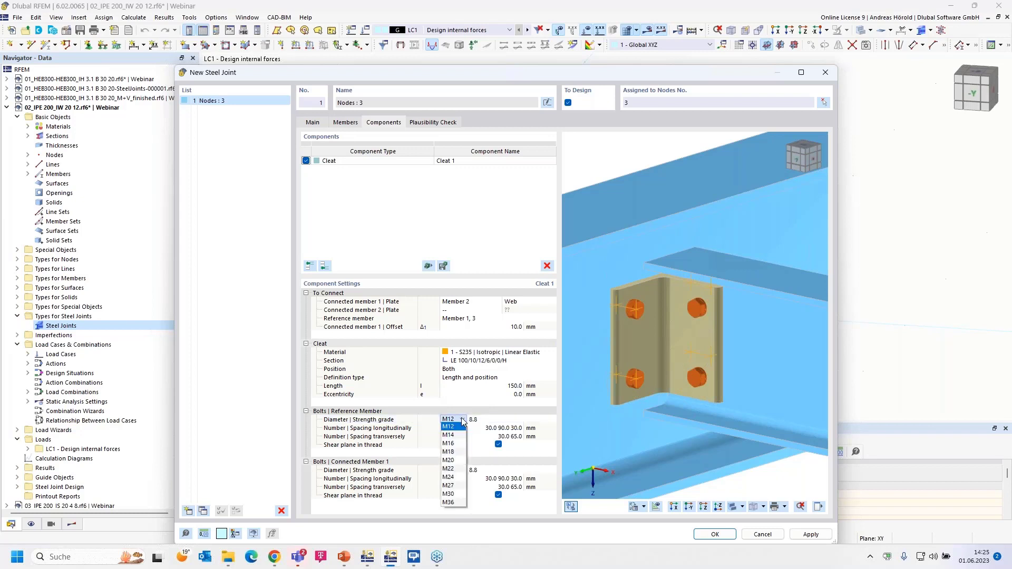
key("Escape")
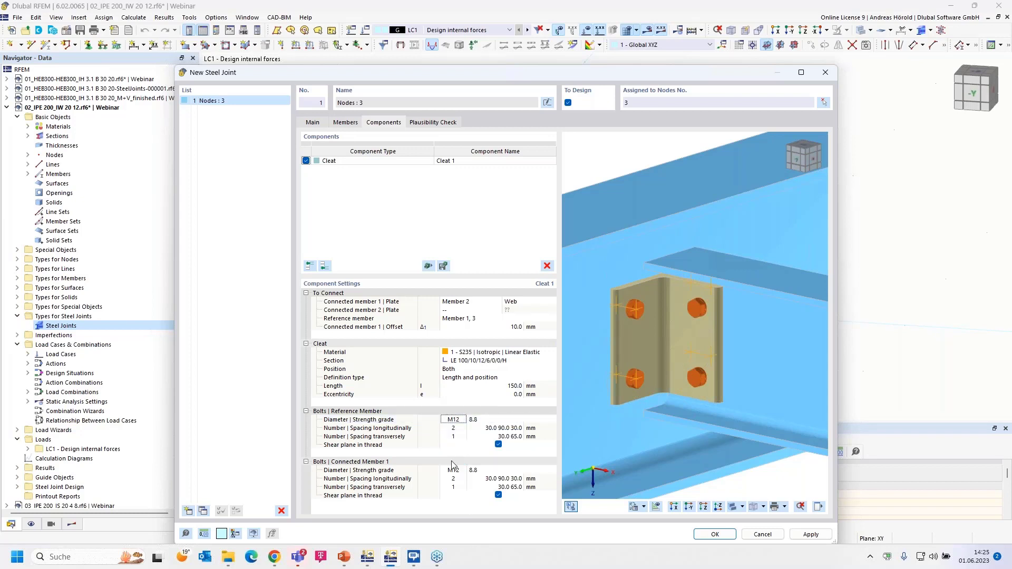
left_click(485, 420)
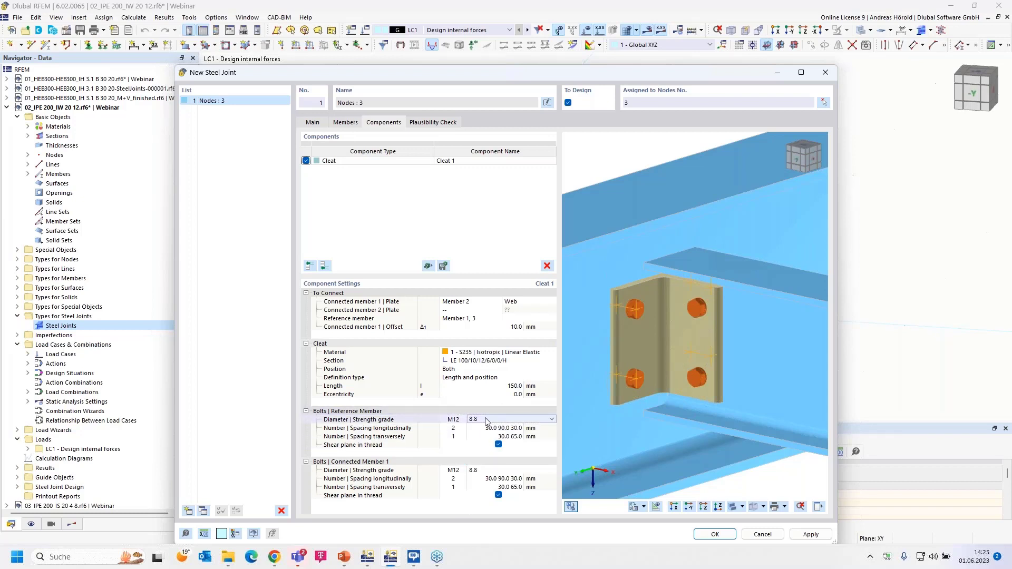
left_click(459, 420)
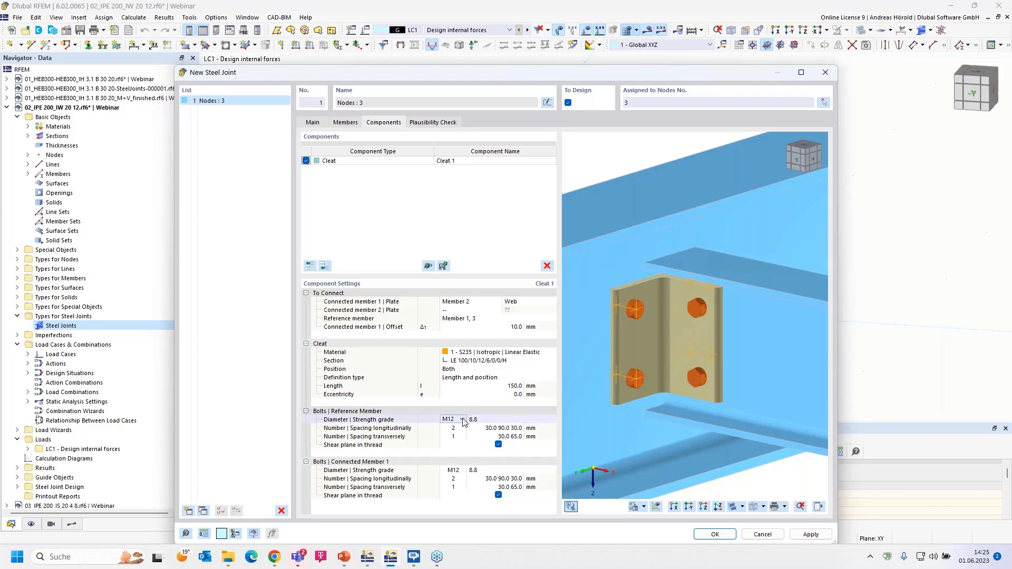
left_click(463, 419)
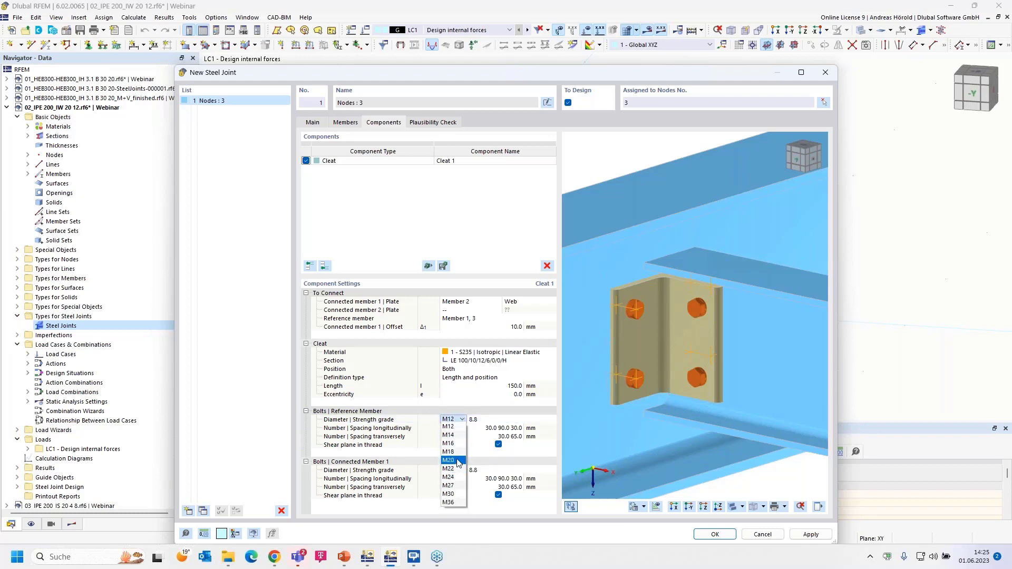
left_click(448, 460)
left_click(488, 420)
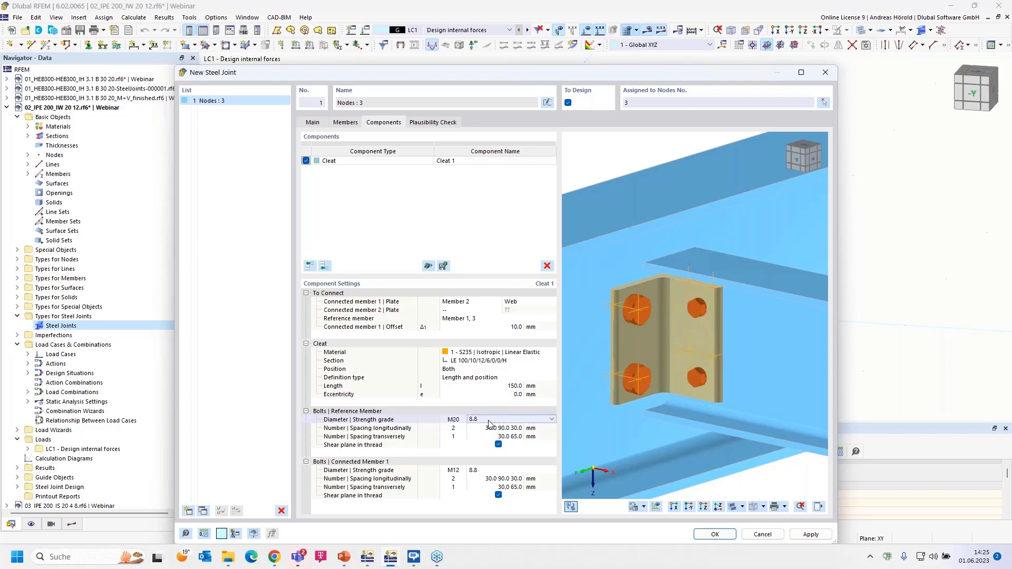
left_click(550, 419)
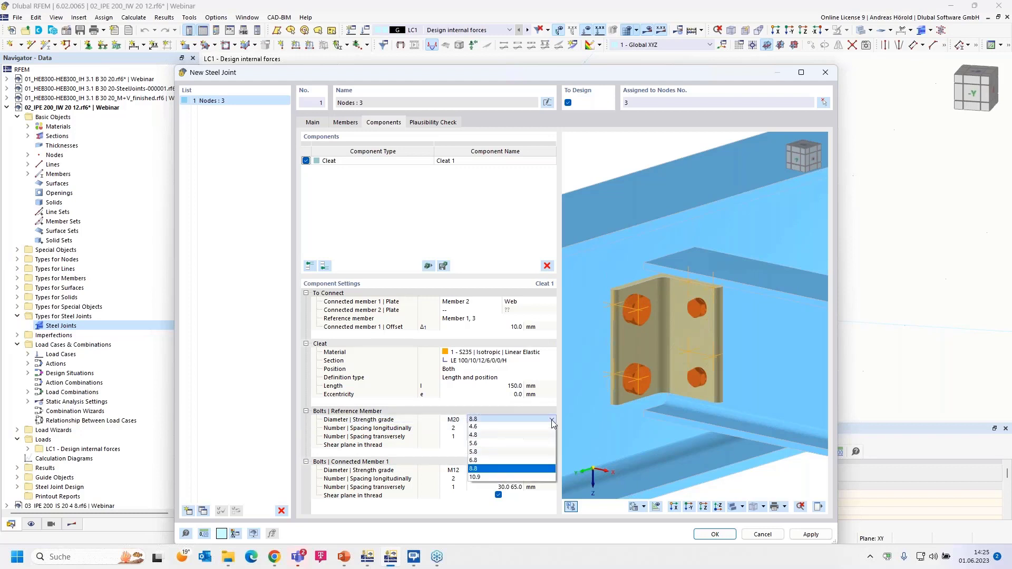
left_click(510, 427)
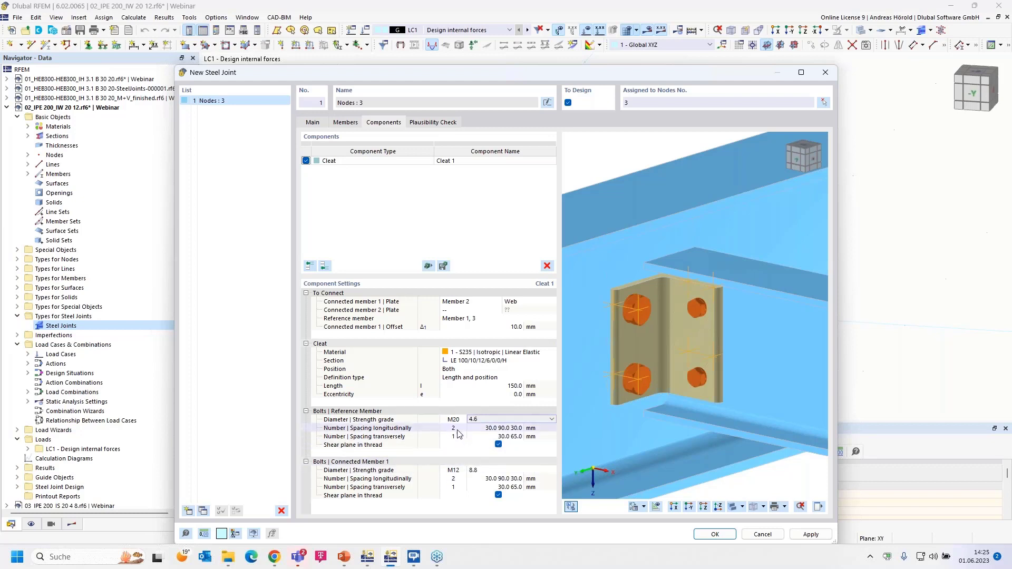
Space the reference member bolts 40 70 40 mm longitudinally and 30 65 mm transversely, and turn off their shear plane in thread.
left_click(481, 429)
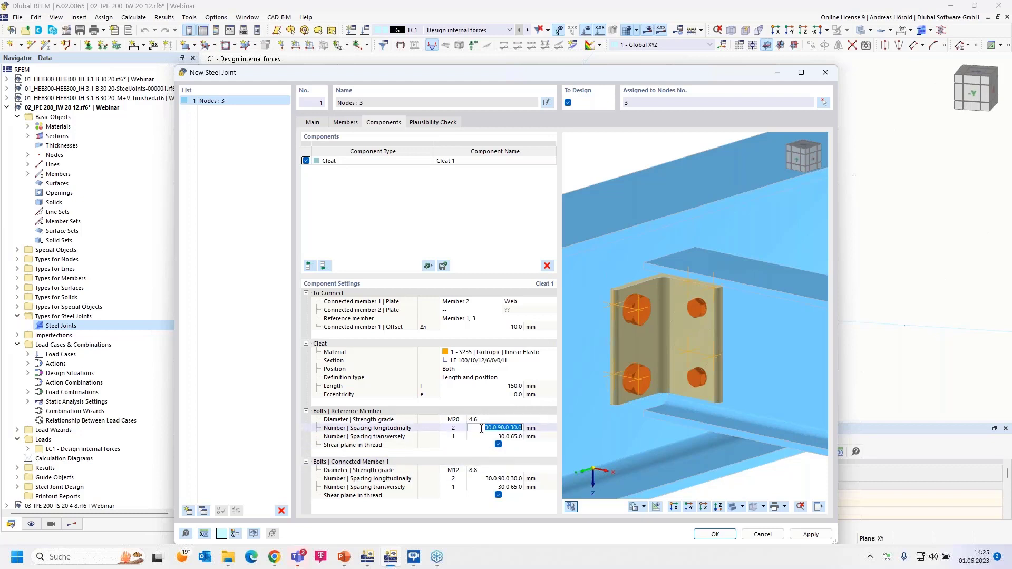
type("40")
key("Tab")
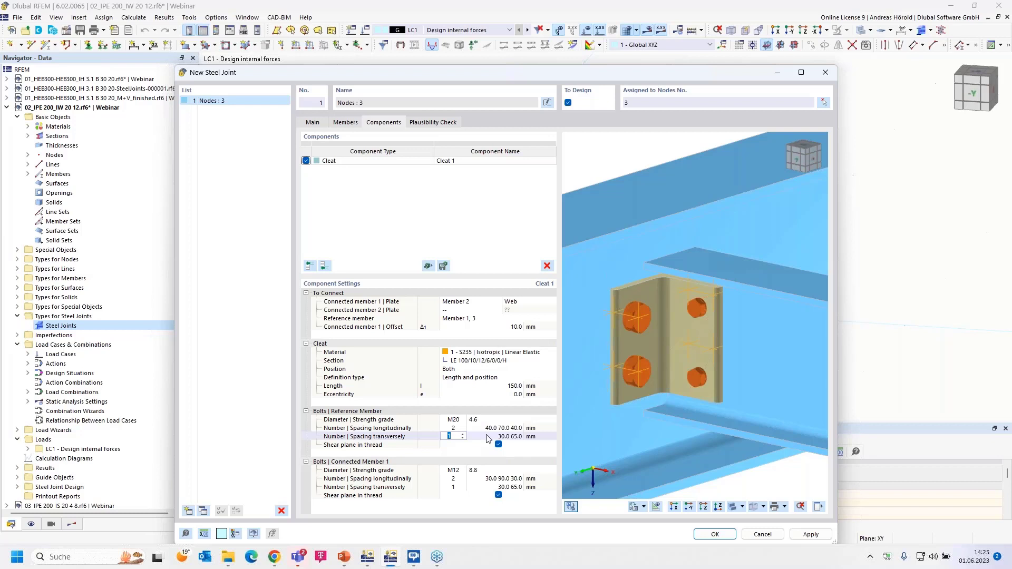
key("Tab")
type("3")
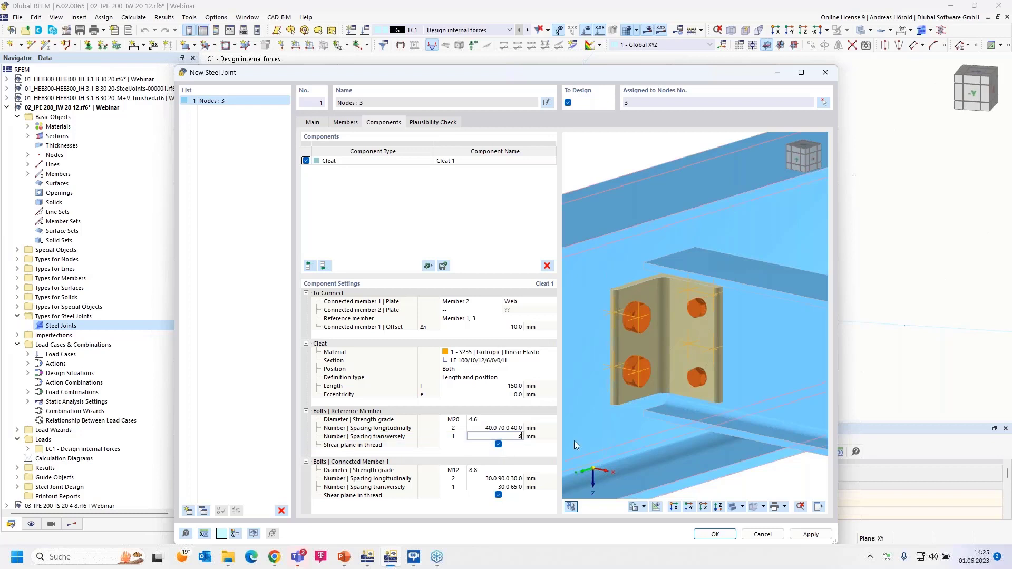
key("Tab")
left_click(498, 444)
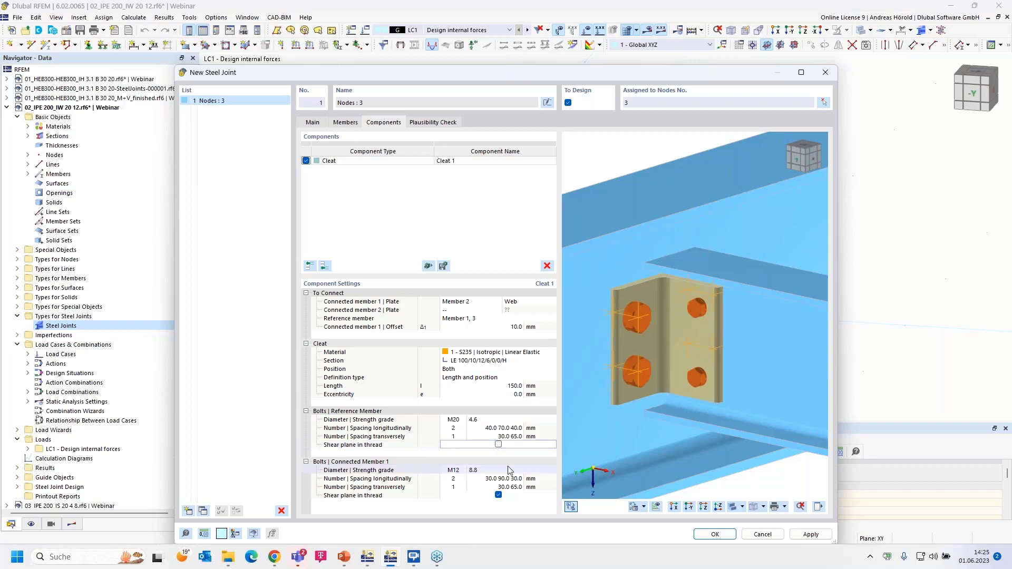
Set the bolts of connected member 1 to diameter M20 and strength grade 4.6.
left_click(457, 473)
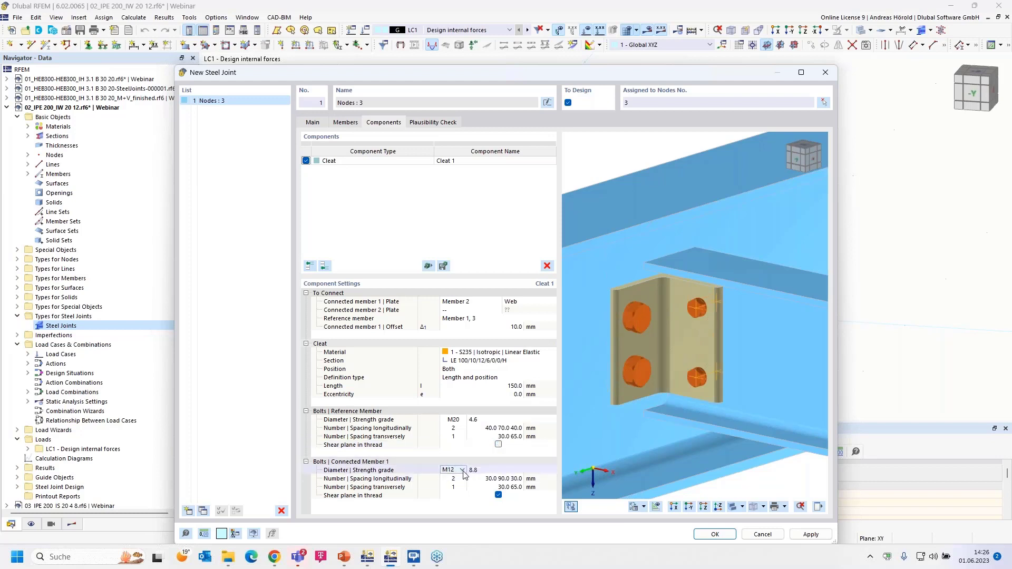
left_click(463, 472)
left_click(457, 502)
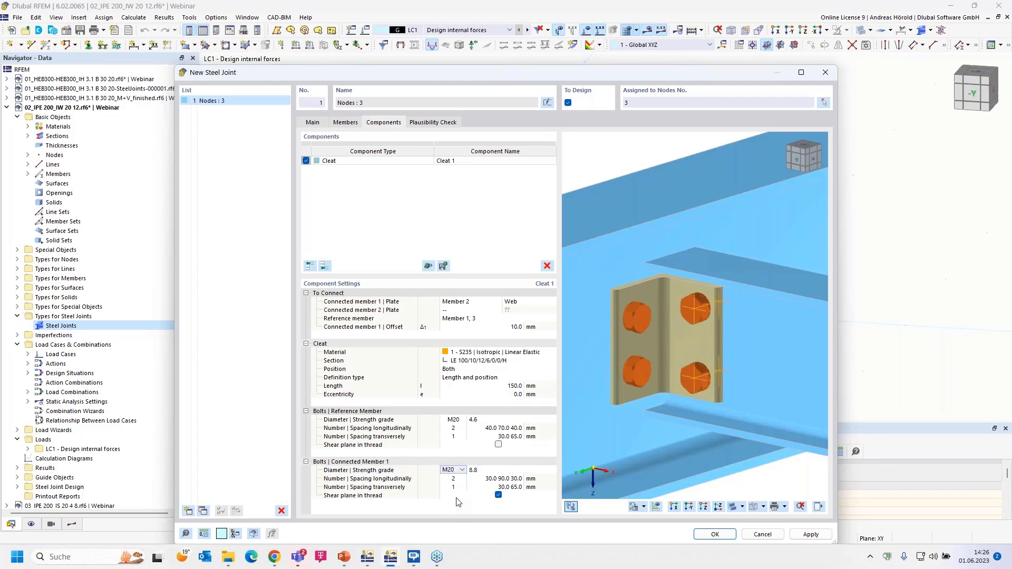
left_click(488, 472)
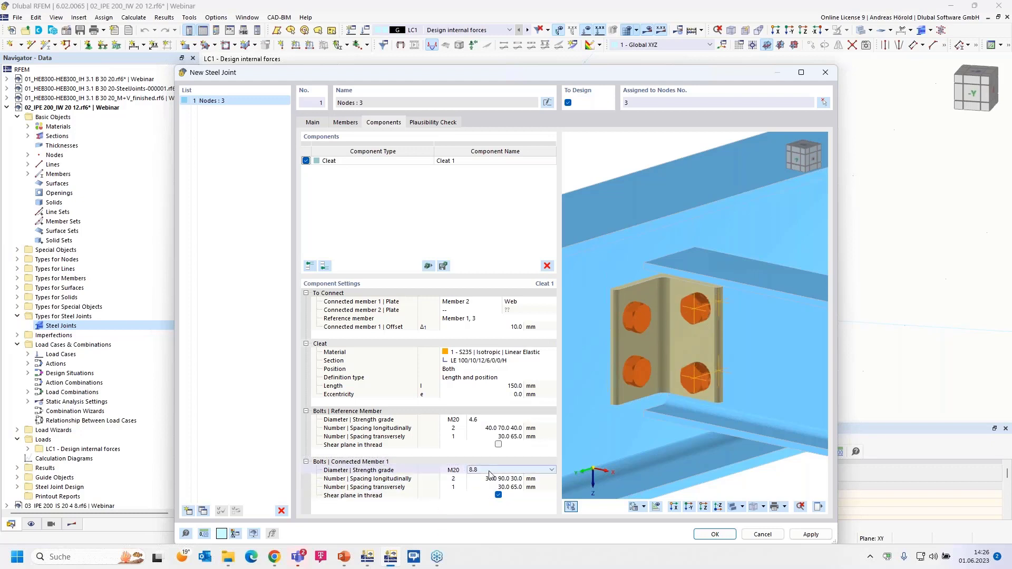
left_click(551, 470)
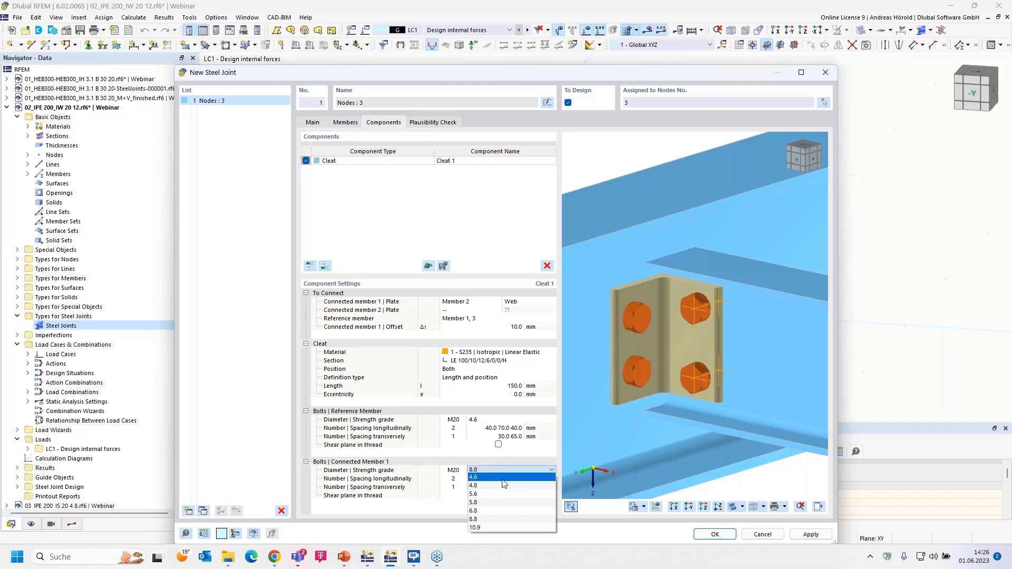
left_click(503, 477)
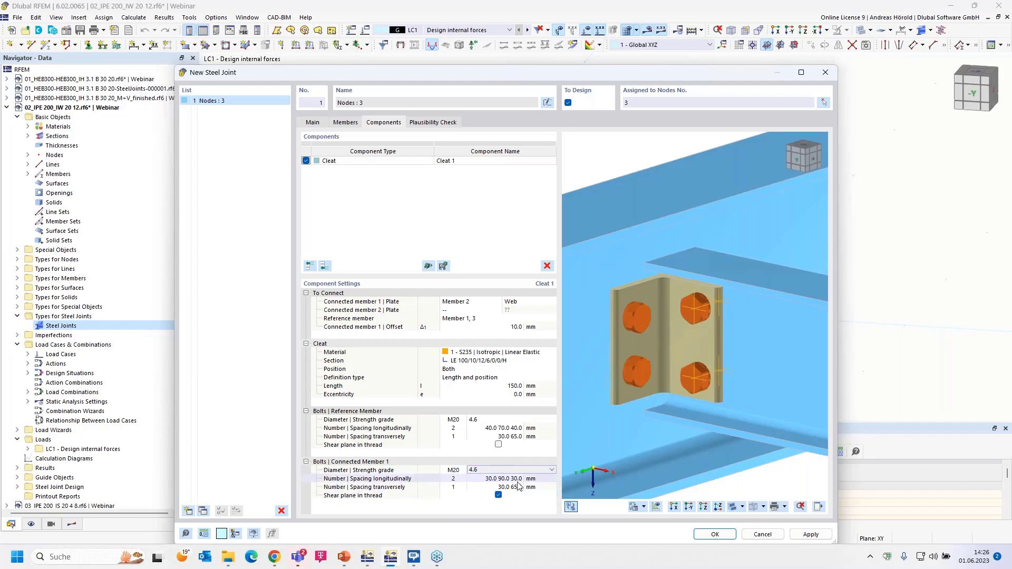
Space the connected member 1 bolts 40 70 40 mm longitudinally and 40 55 mm transversely, and turn off their shear plane in thread.
left_click(487, 478)
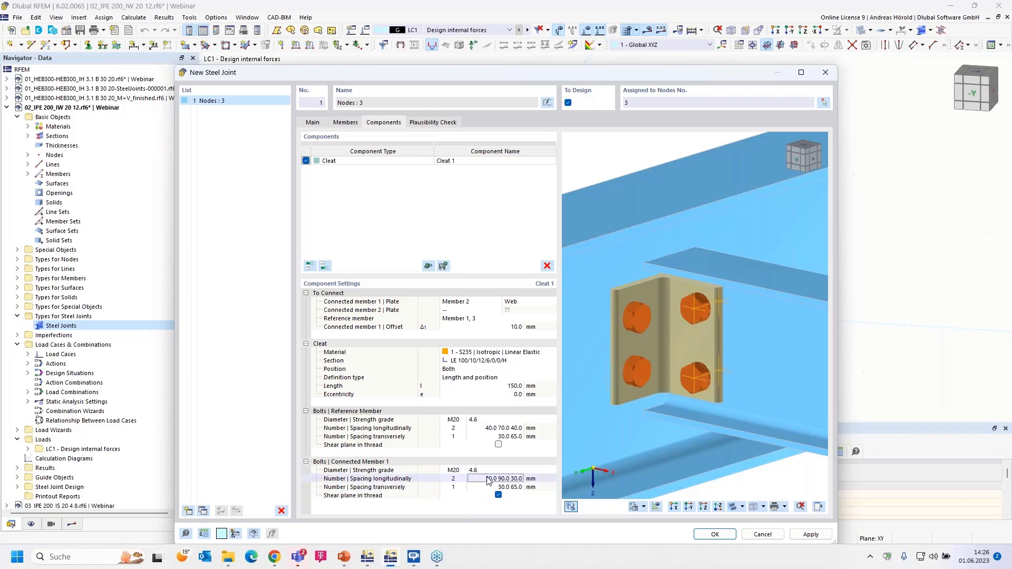
type("40 70 40")
key("Tab")
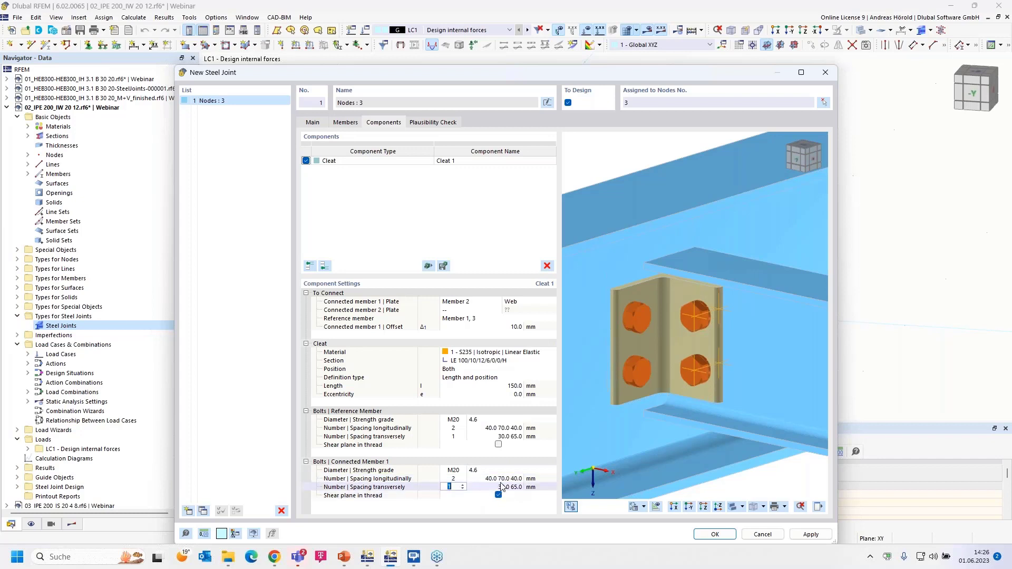
left_click(500, 484)
type("40 55")
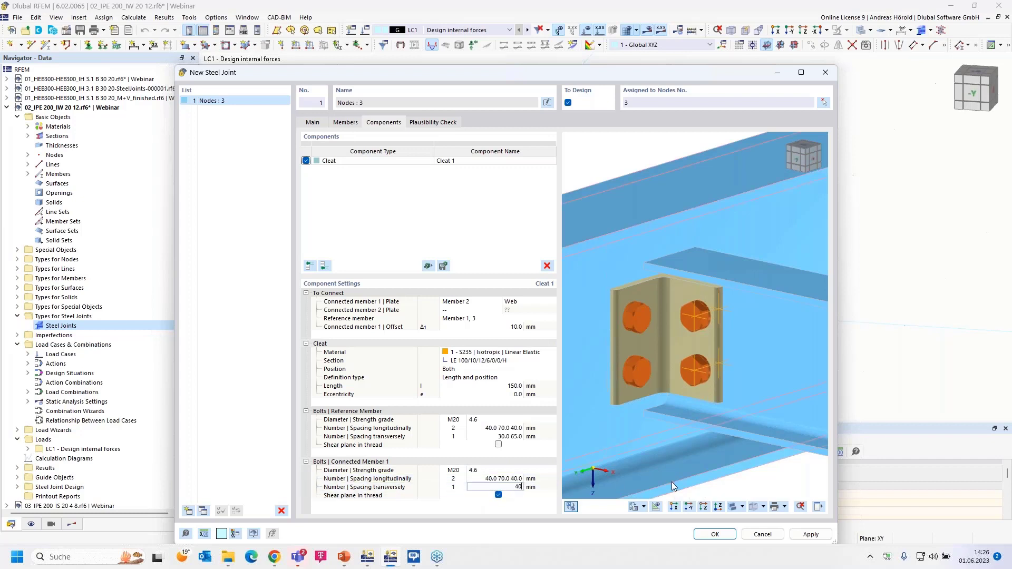
key("Tab")
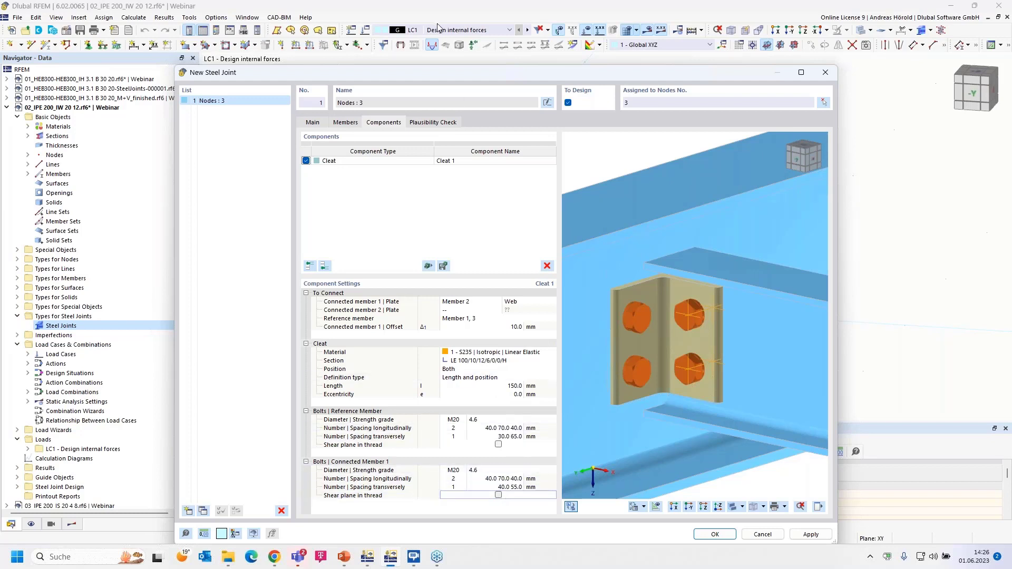
Check the joint for plausibility errors and accept the new steel joint.
left_click(433, 123)
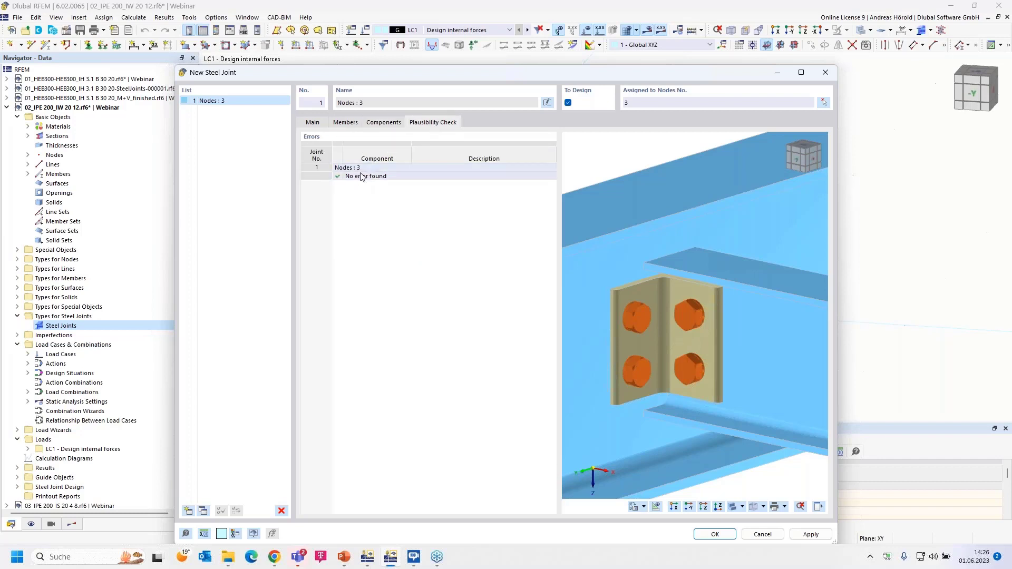
left_click(708, 534)
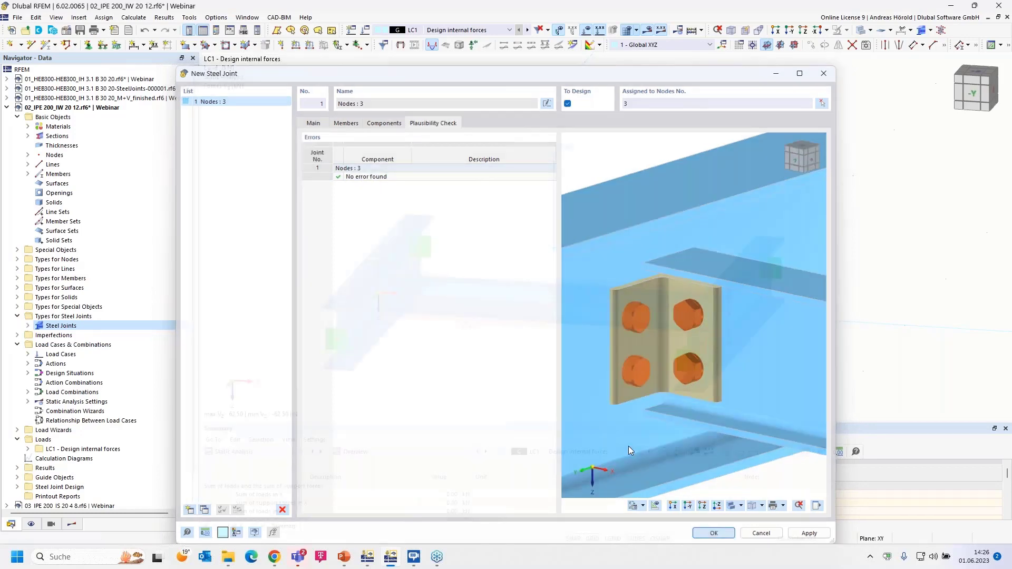
Show the Steel Joint Design input data and start the steel joint design calculation.
left_click(294, 456)
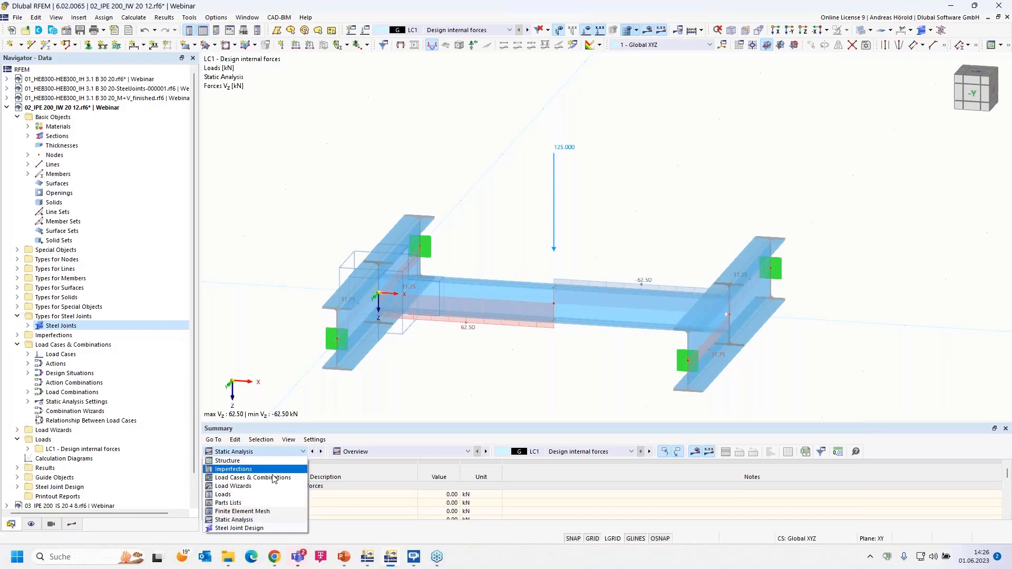
left_click(268, 523)
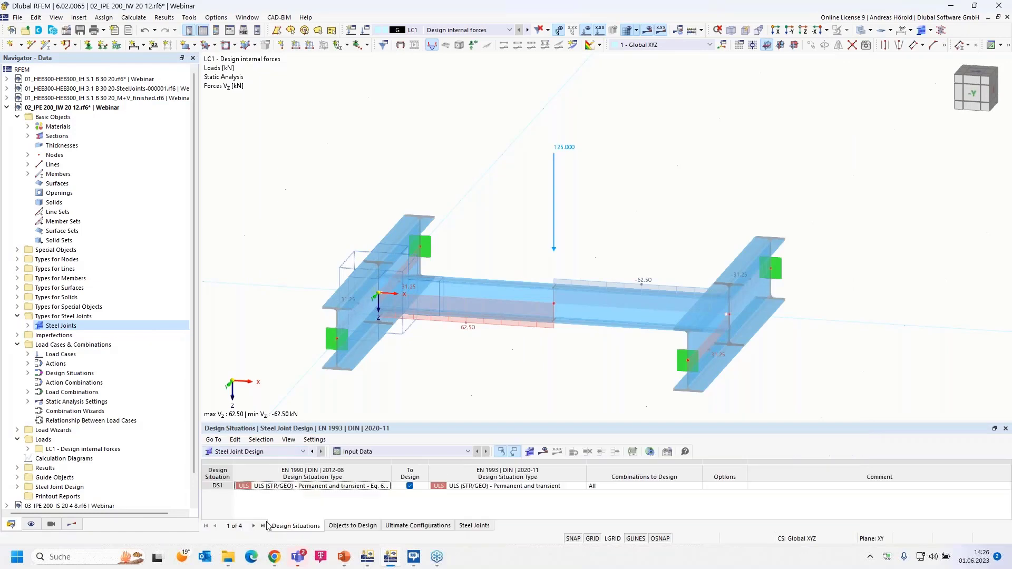
left_click(543, 451)
left_click(543, 322)
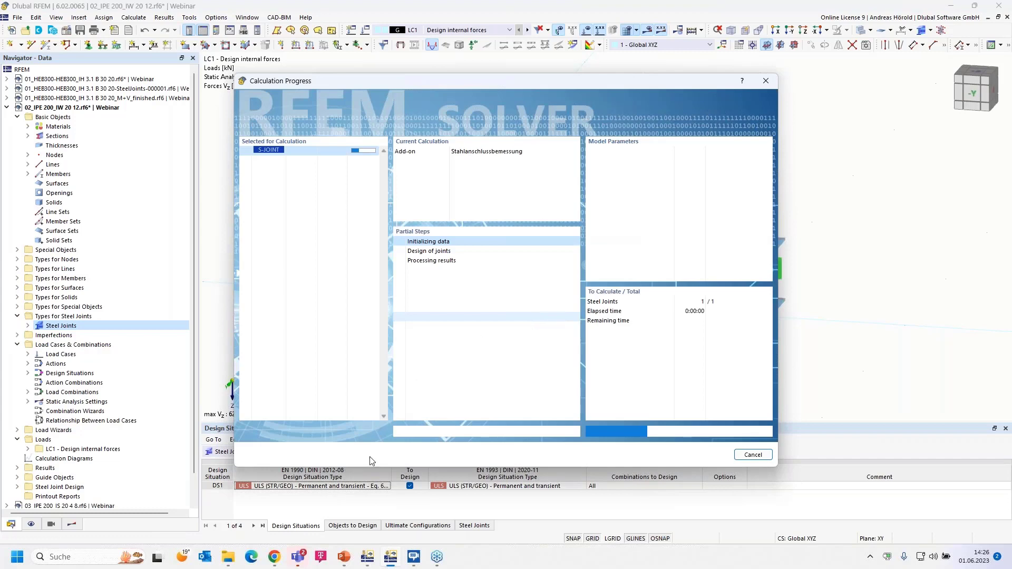
Switch to the PowerPoint slide show, review the Pinned Connection IW 20 12 capacity comparison slide, and return to RFEM.
mouse_move(344, 557)
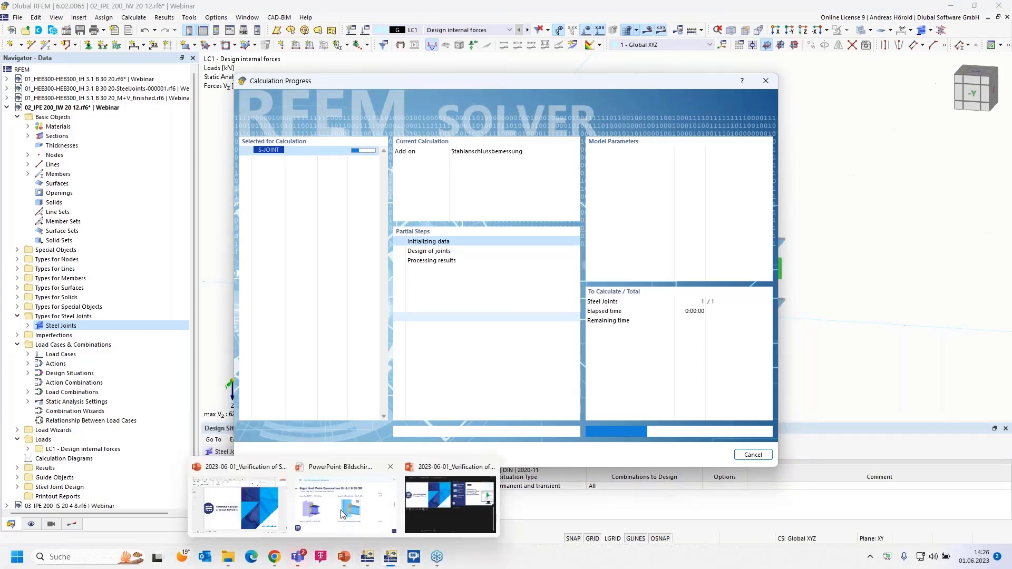
left_click(342, 514)
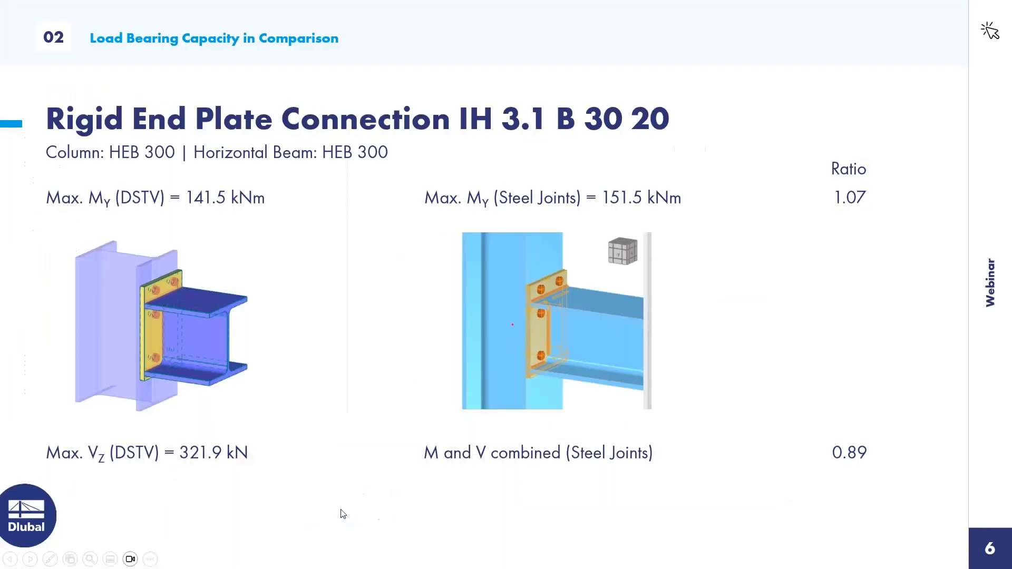
left_click(906, 353)
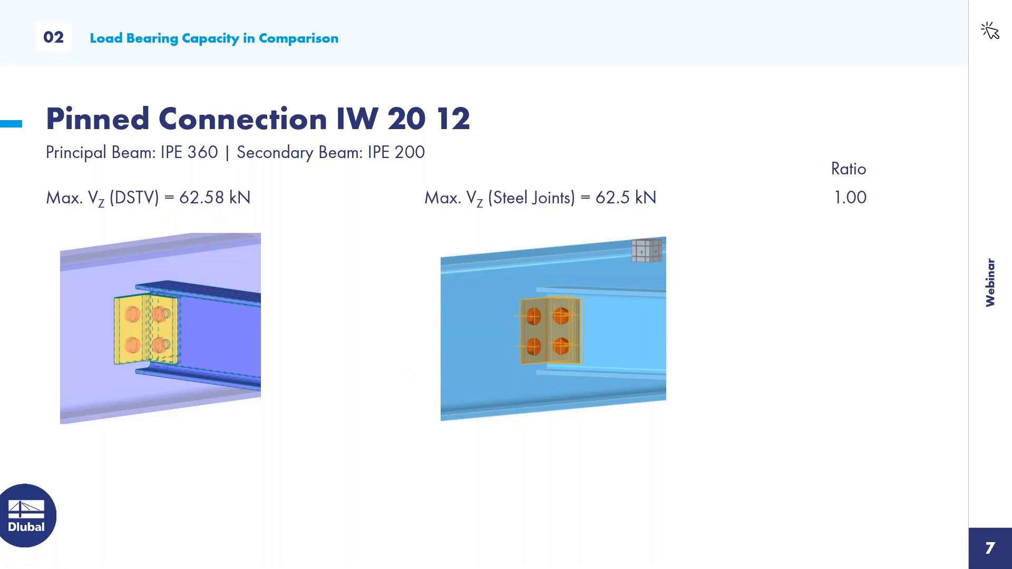
key("alt+Tab")
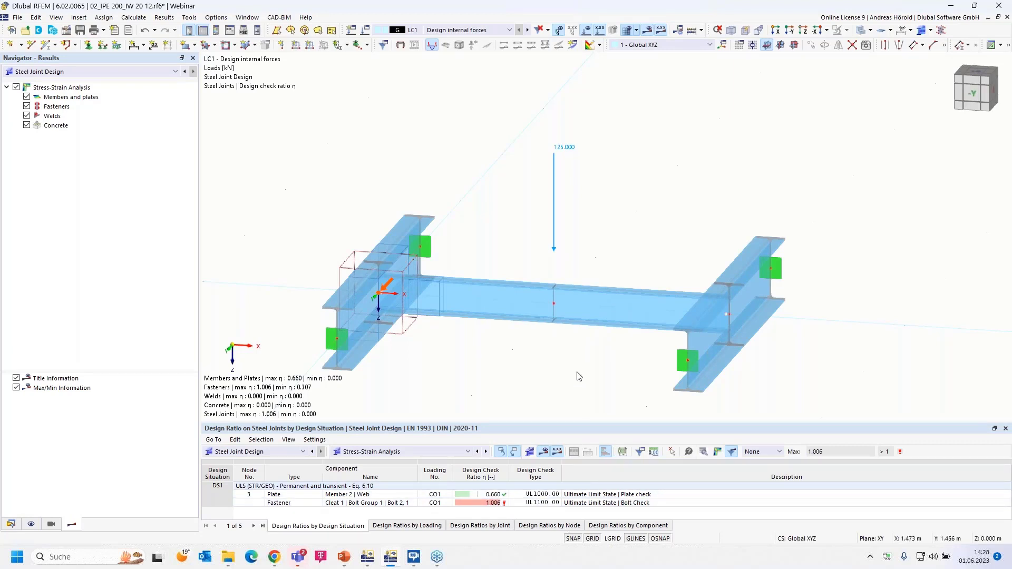
Examine the design check details of the governing cleat bolt, including its shear and bearing resistance values and formulas.
left_click(489, 505)
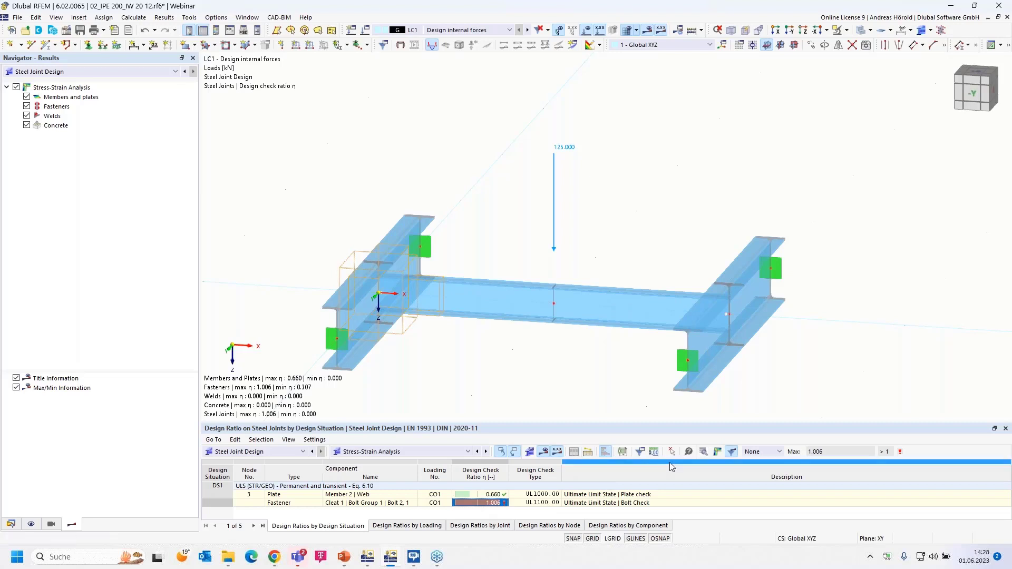
left_click(704, 452)
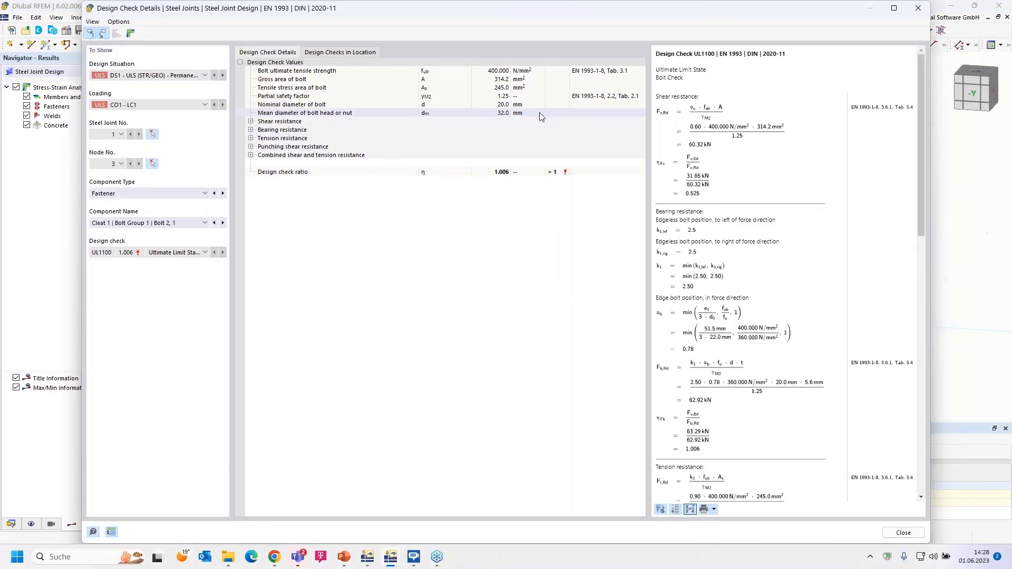
left_click(251, 122)
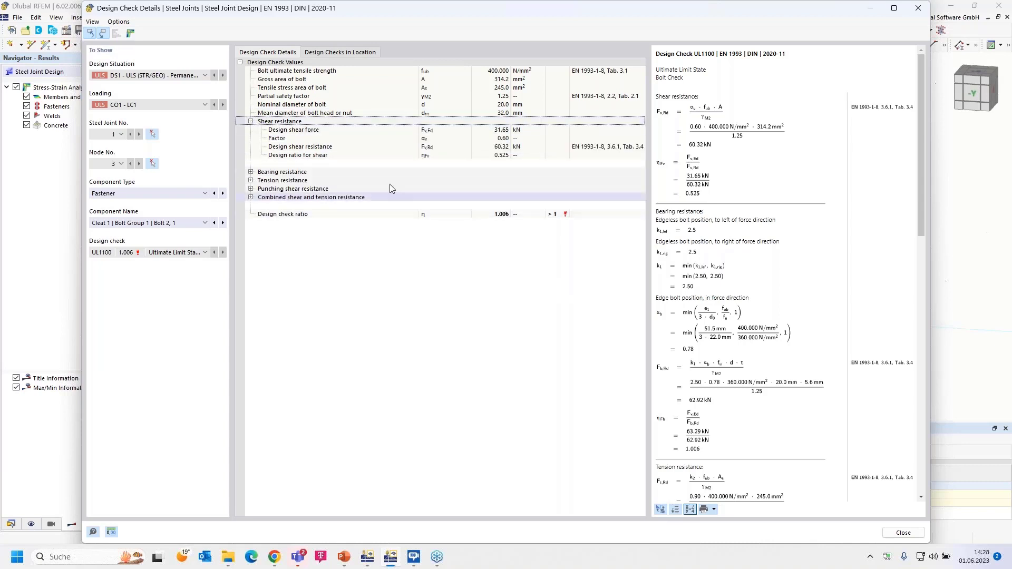
left_click(251, 172)
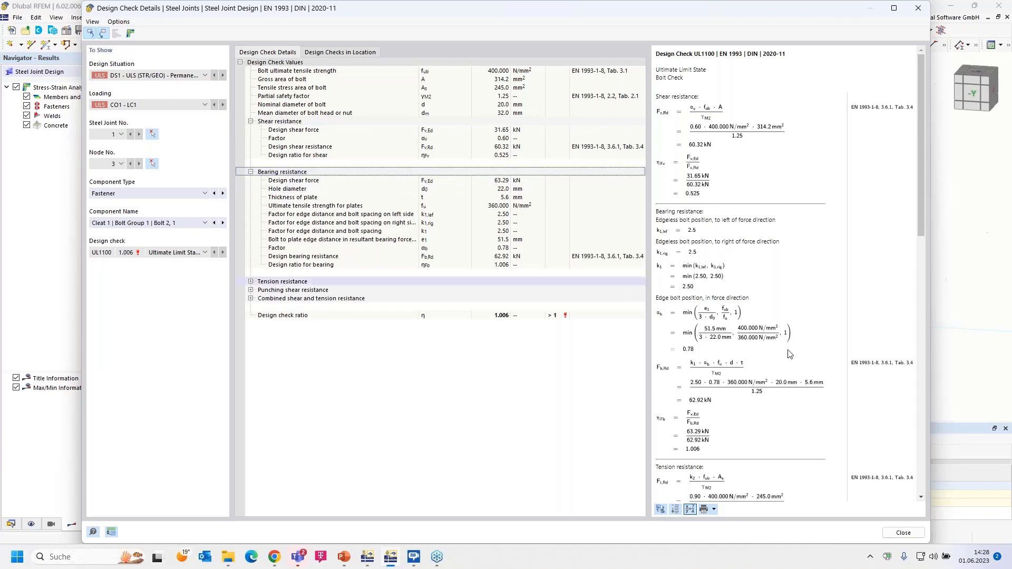
scroll(773, 268, "down", 10)
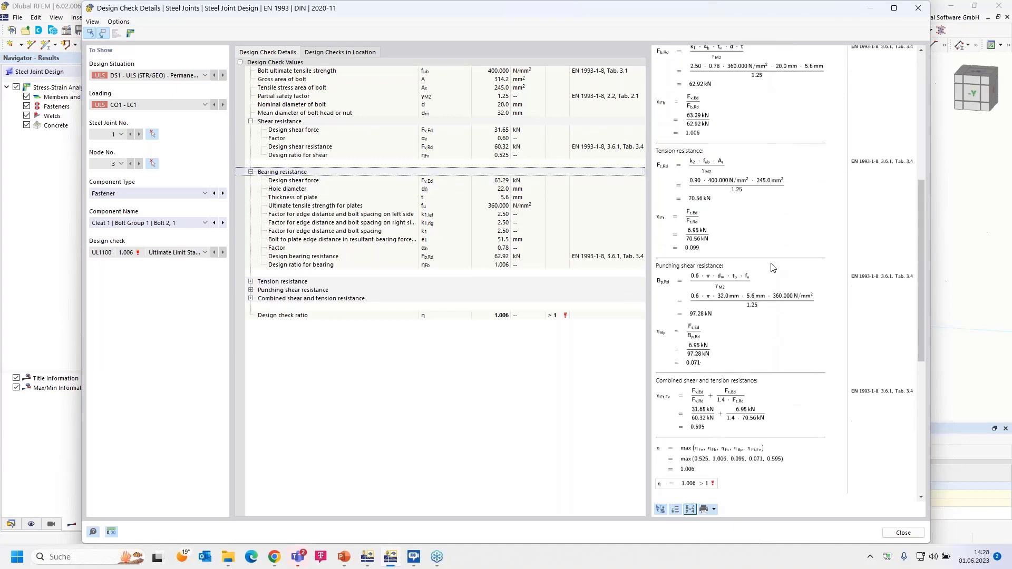
scroll(772, 268, "up", 10)
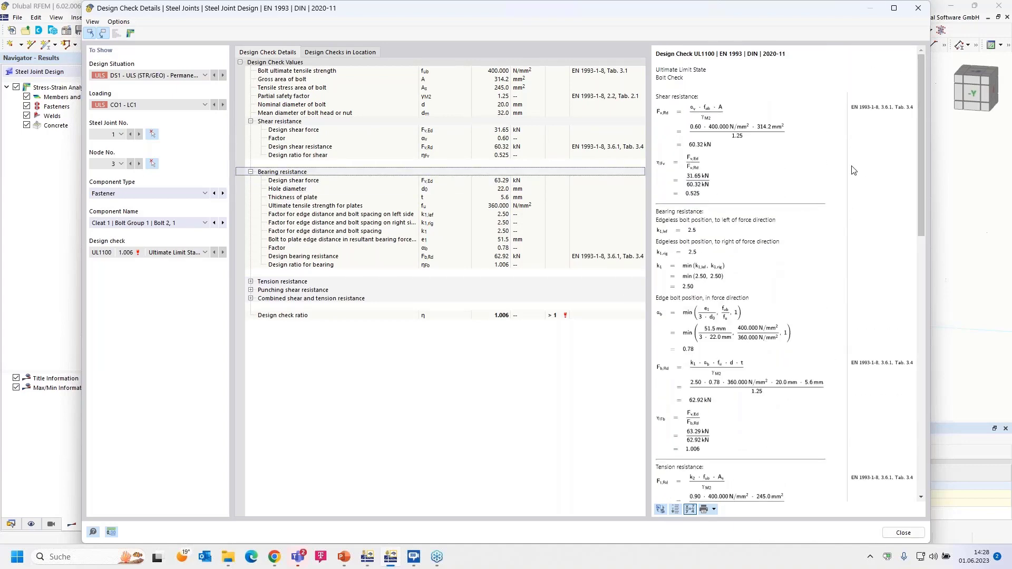
left_click(917, 10)
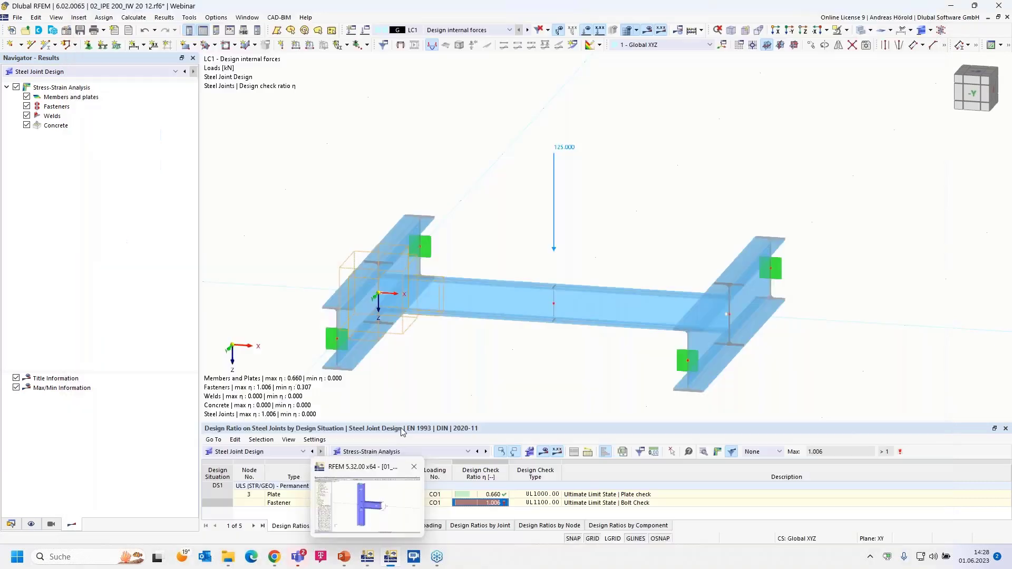
Collapse the current model's data tree and activate the model 03_IPE 200_IS 20 4 8.rf6.
left_click(10, 524)
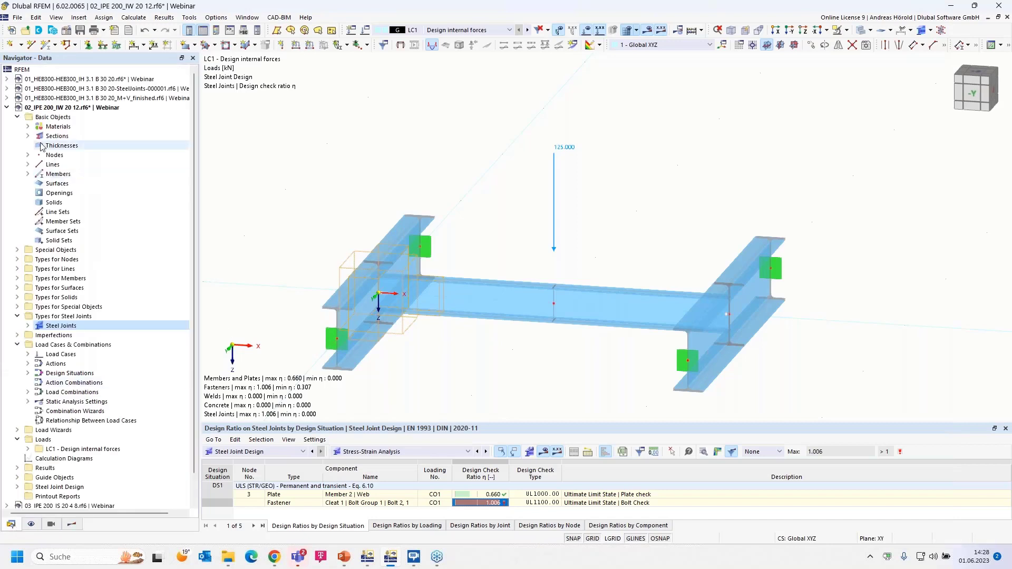
left_click(7, 108)
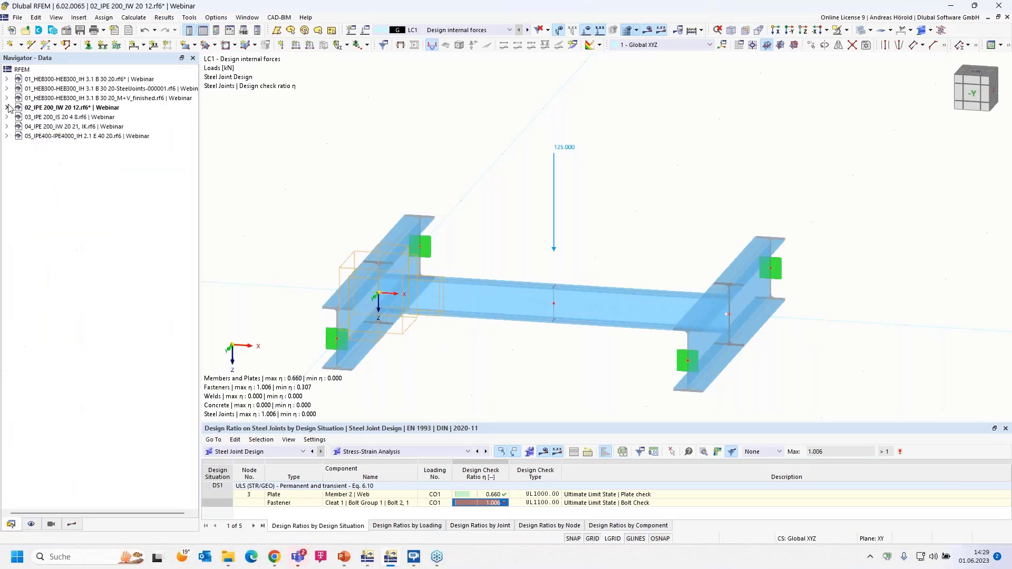
left_click(69, 118)
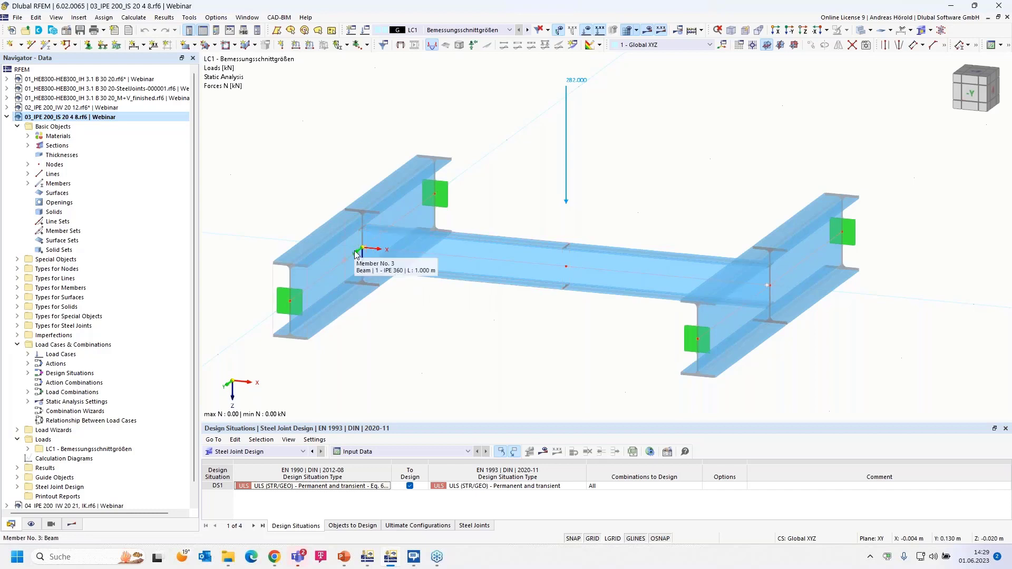
Create a new steel joint and assign it to node 3.
left_click(17, 326)
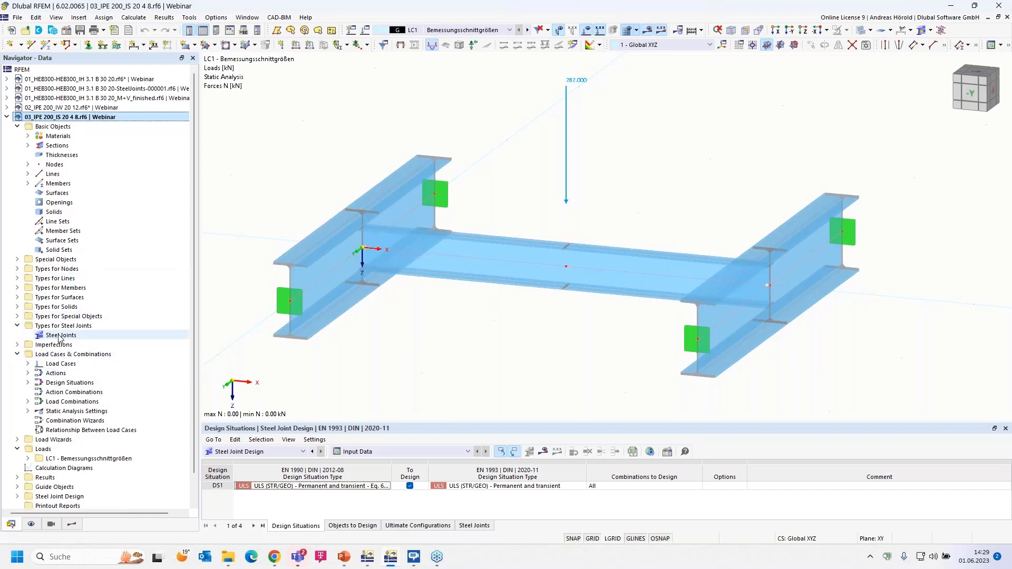
left_click(60, 336)
double_click(60, 336)
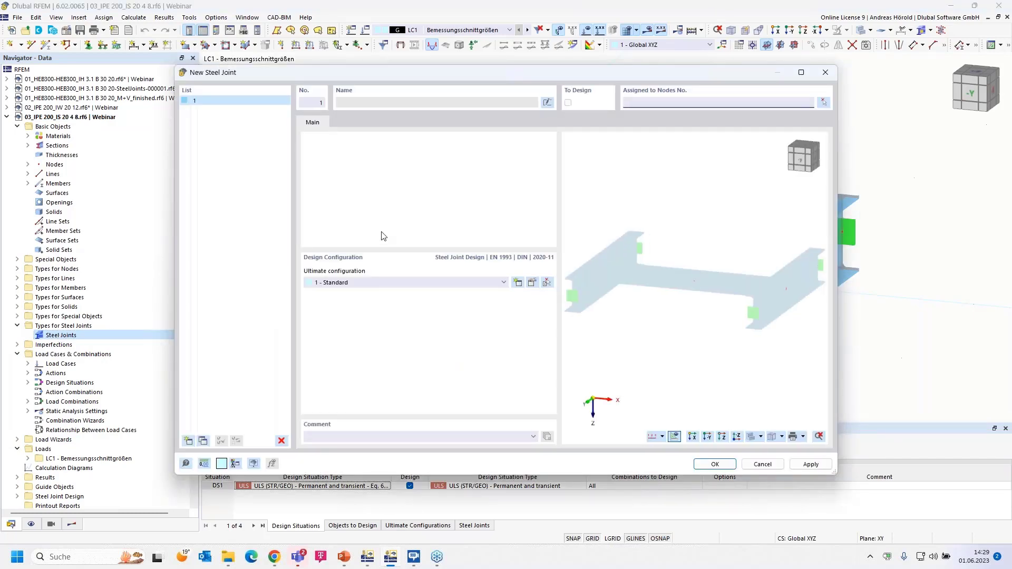
left_click(822, 102)
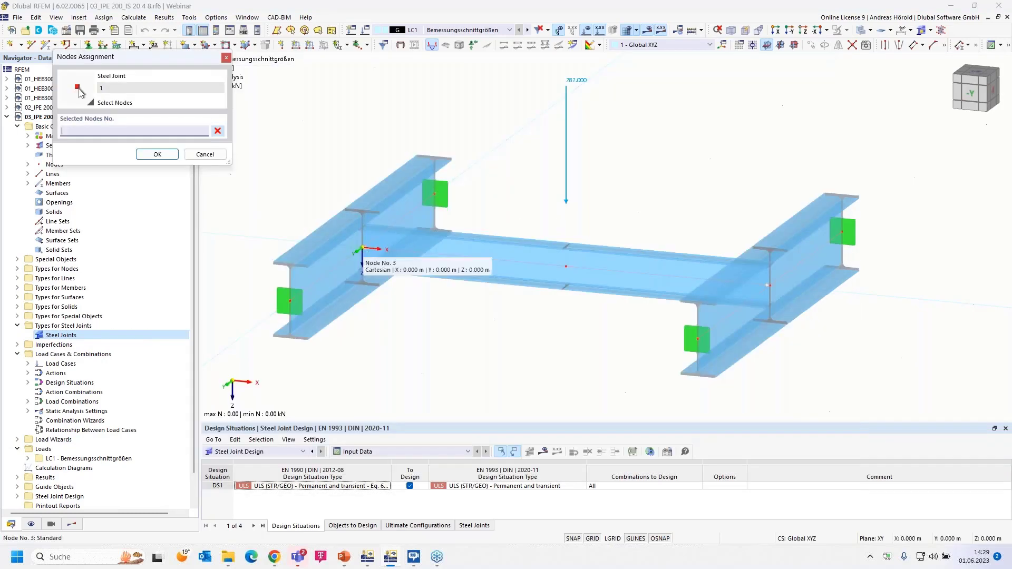
left_click(158, 153)
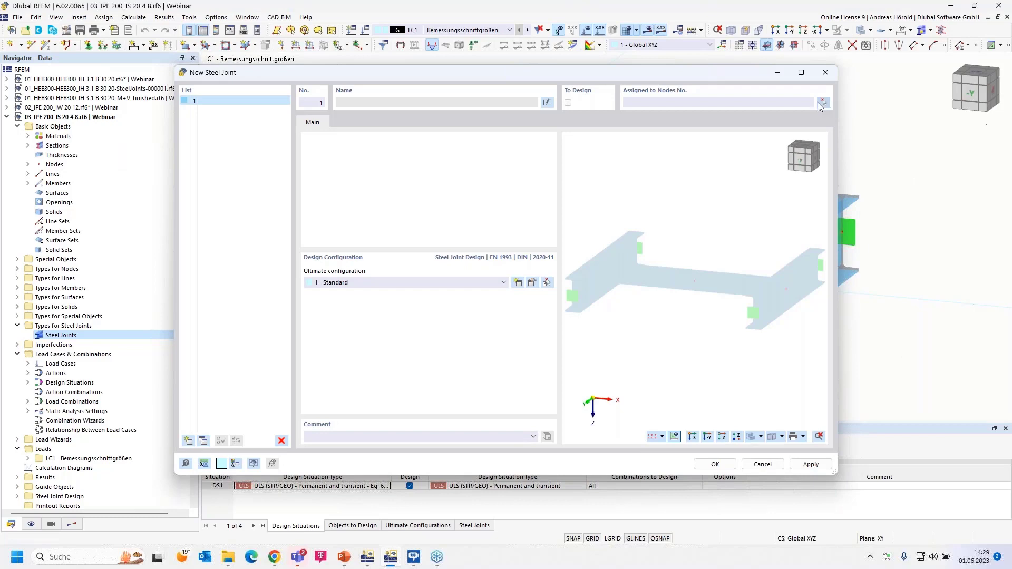
left_click(824, 104)
left_click(361, 248)
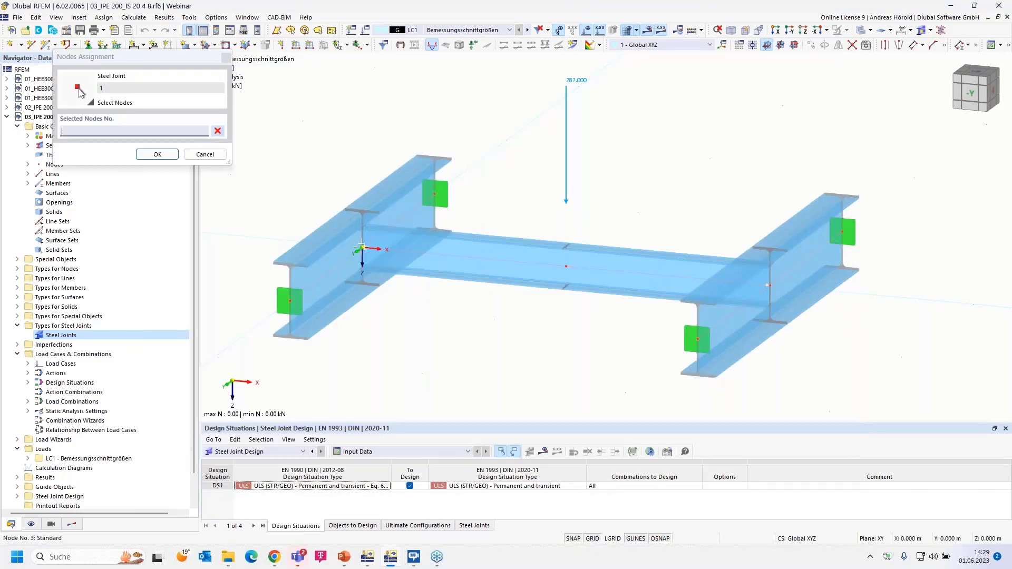
left_click(150, 155)
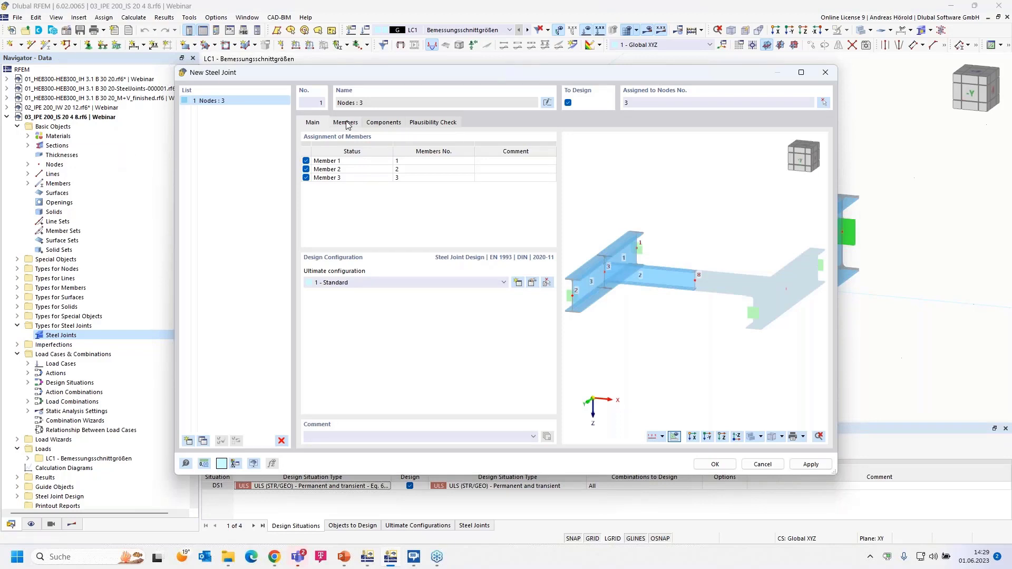
Set the type of member 1 in the joint to Continuous.
left_click(346, 123)
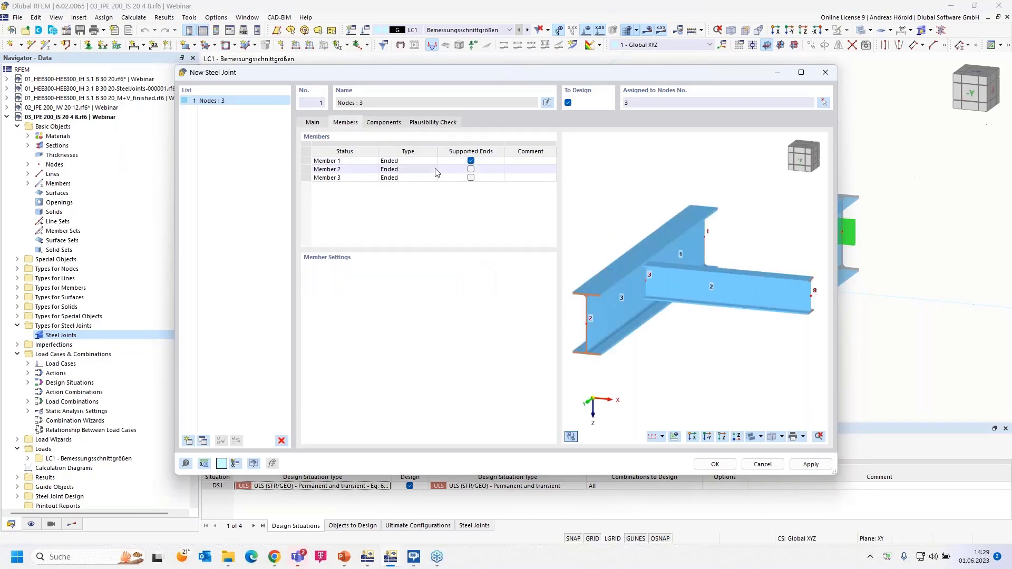
left_click(426, 161)
left_click(432, 161)
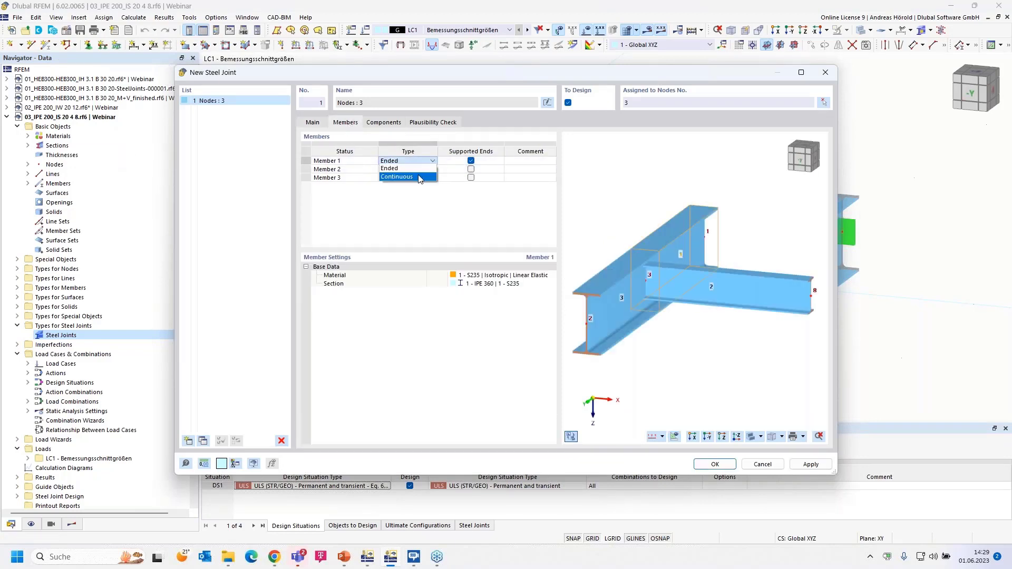
left_click(419, 177)
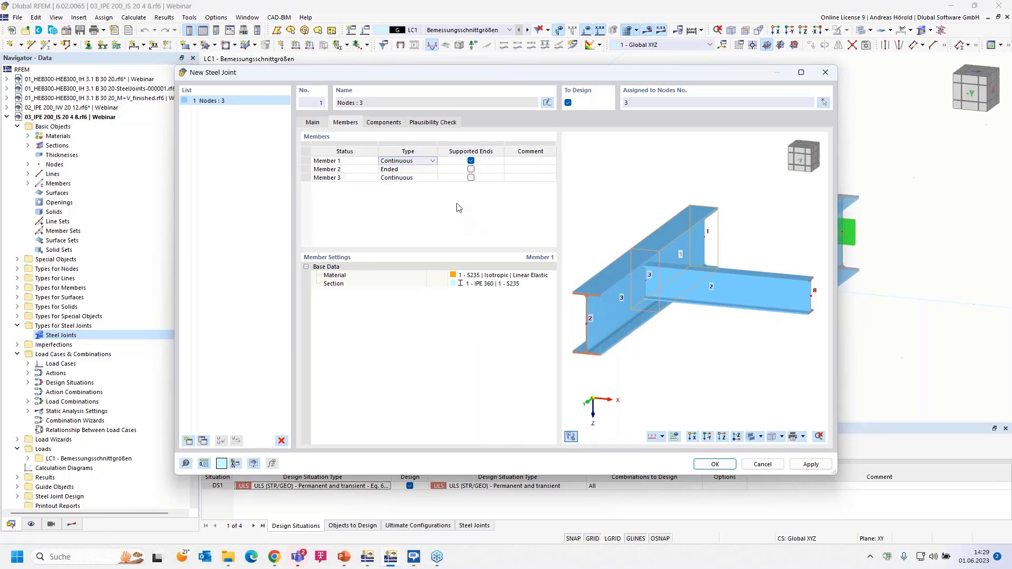
Insert an End Plate component into the joint with Member 2 as connected member 1.
left_click(383, 123)
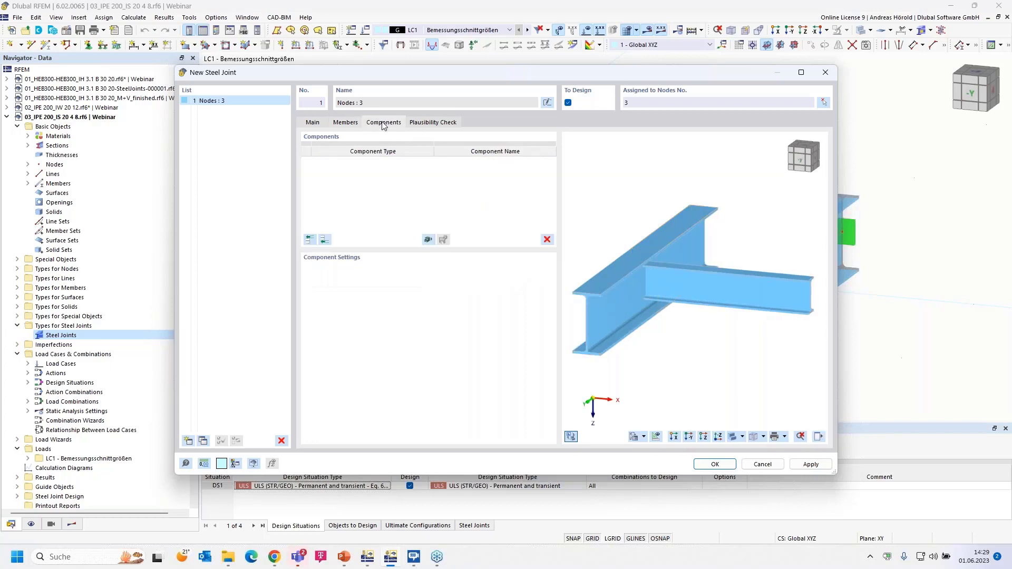
left_click(309, 240)
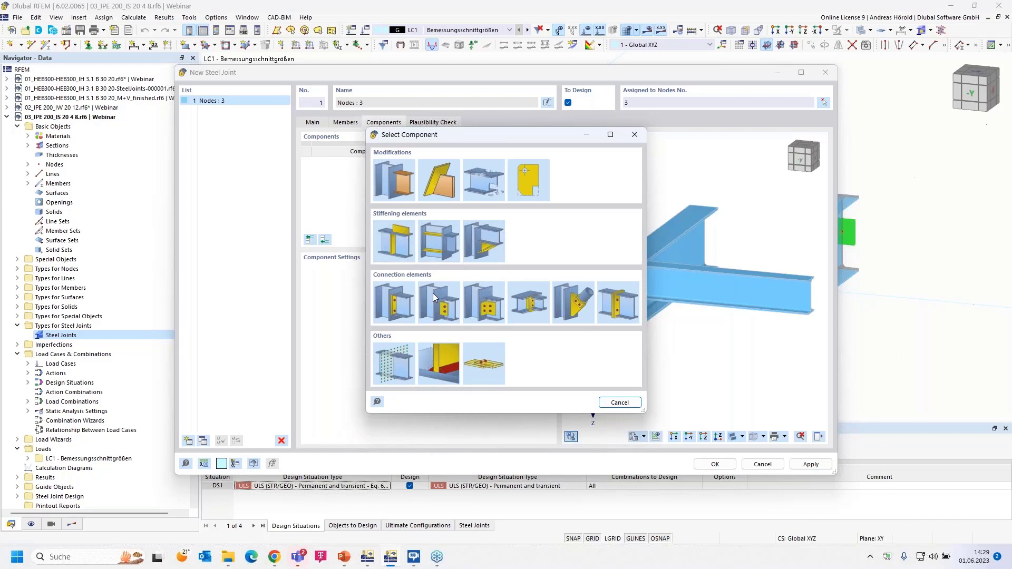
left_click(395, 302)
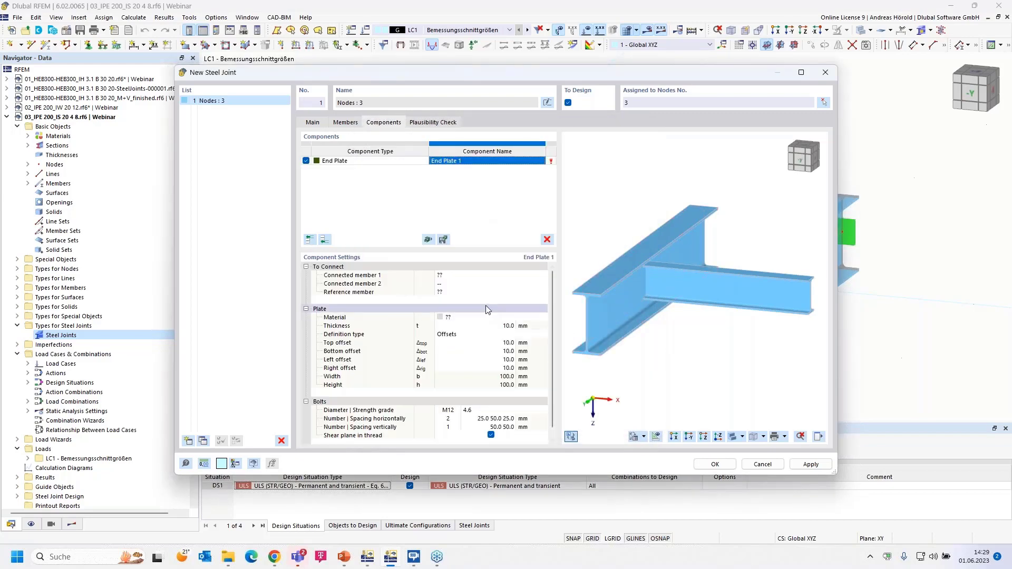
left_click(473, 276)
left_click(537, 276)
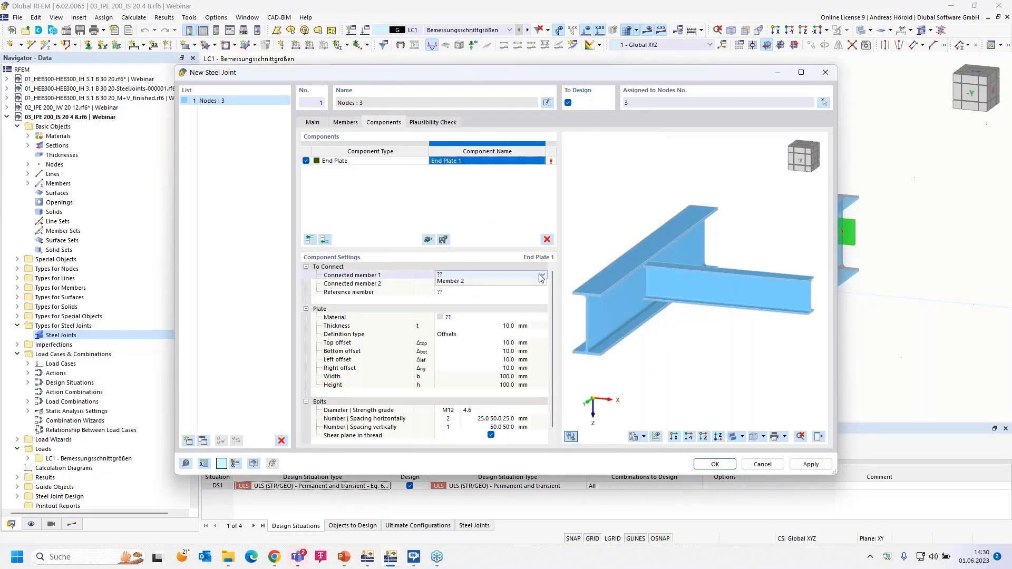
left_click(509, 292)
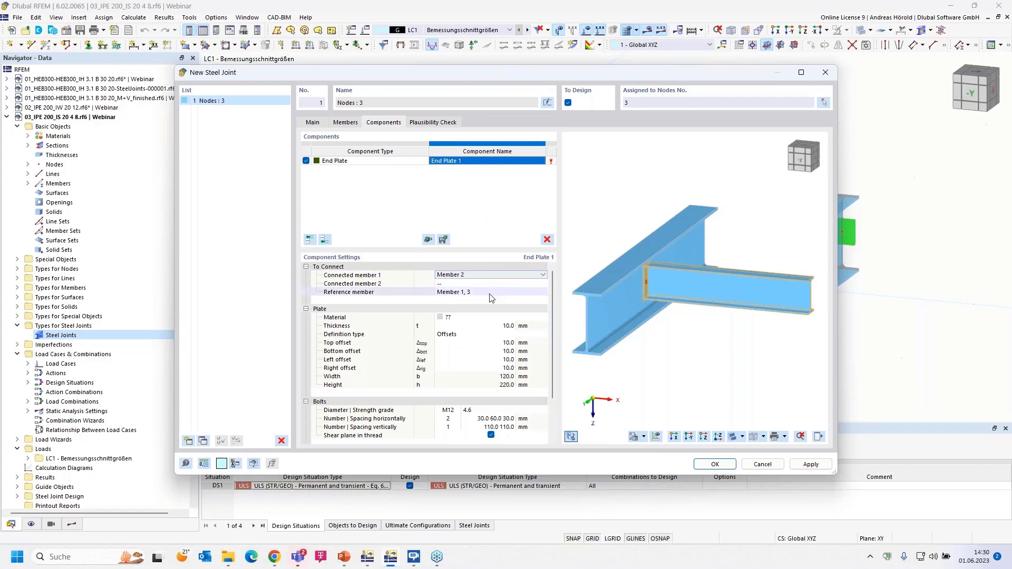
Assign material 1 - S235 to the end plate.
left_click(505, 317)
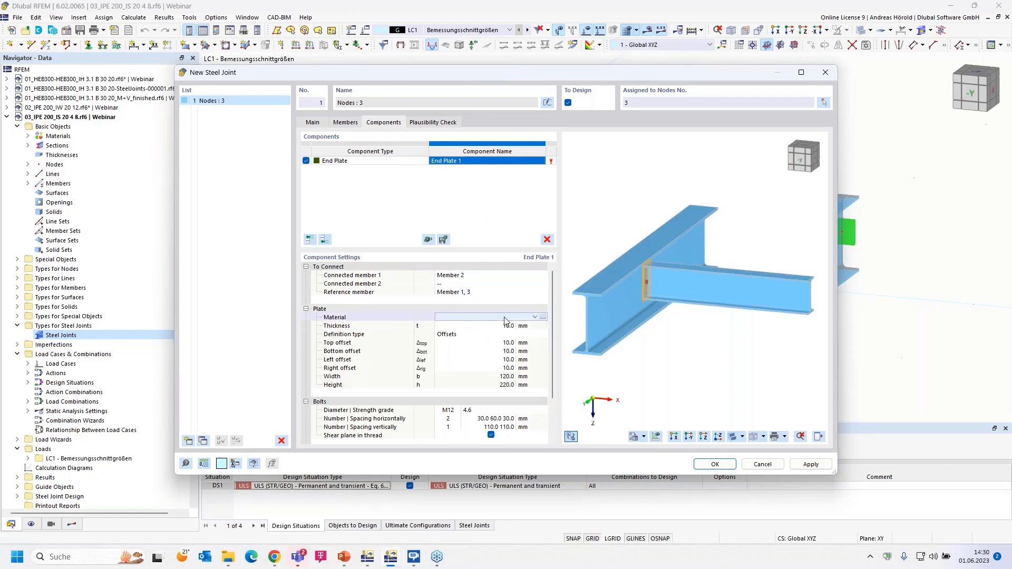
left_click(536, 317)
left_click(441, 322)
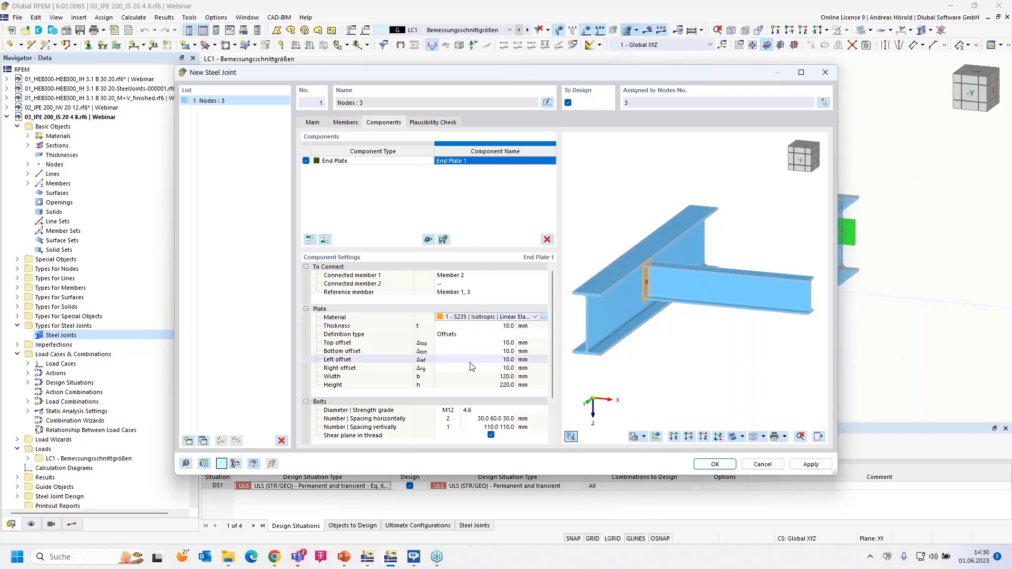
Define the end plate by dimensions and position, with a width of 160 mm and a height of 150 mm.
left_click(466, 335)
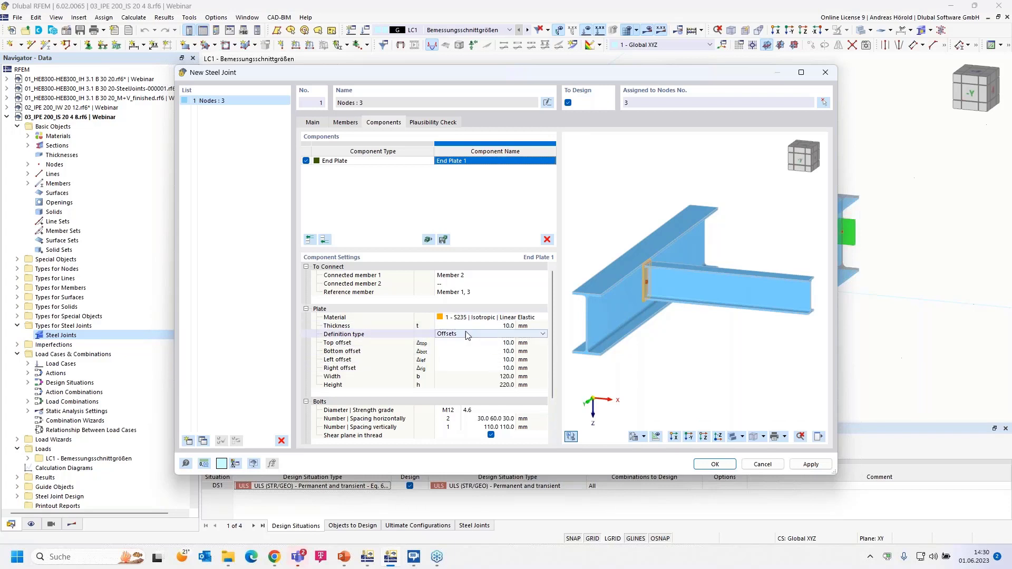
left_click(542, 334)
left_click(501, 350)
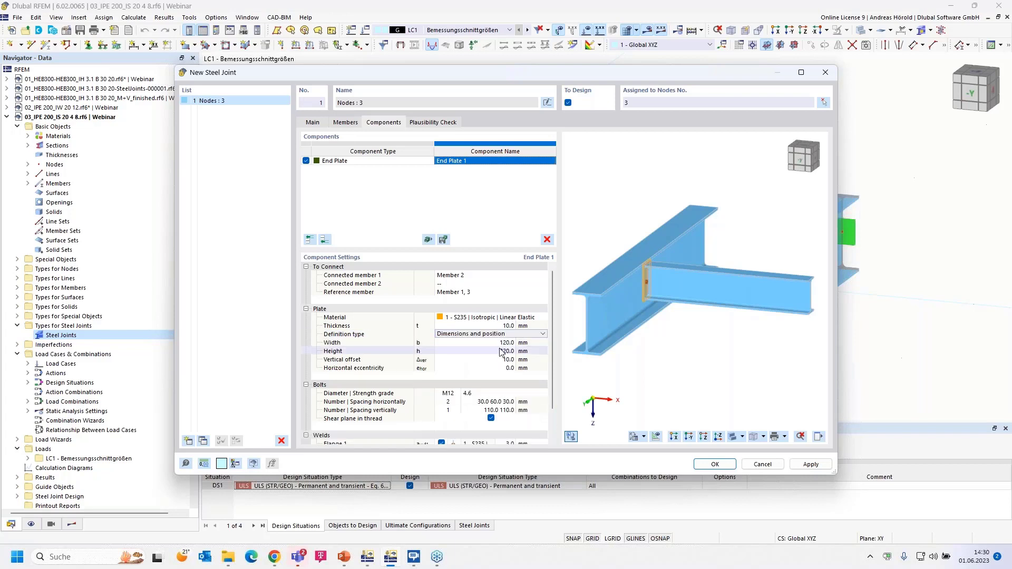
left_click(507, 344)
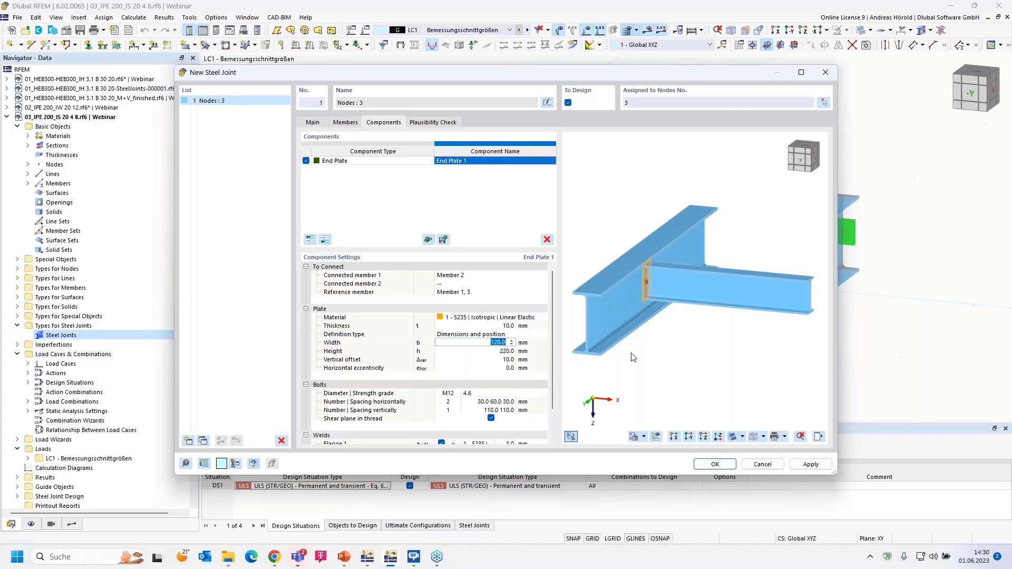
type("160")
key("Tab")
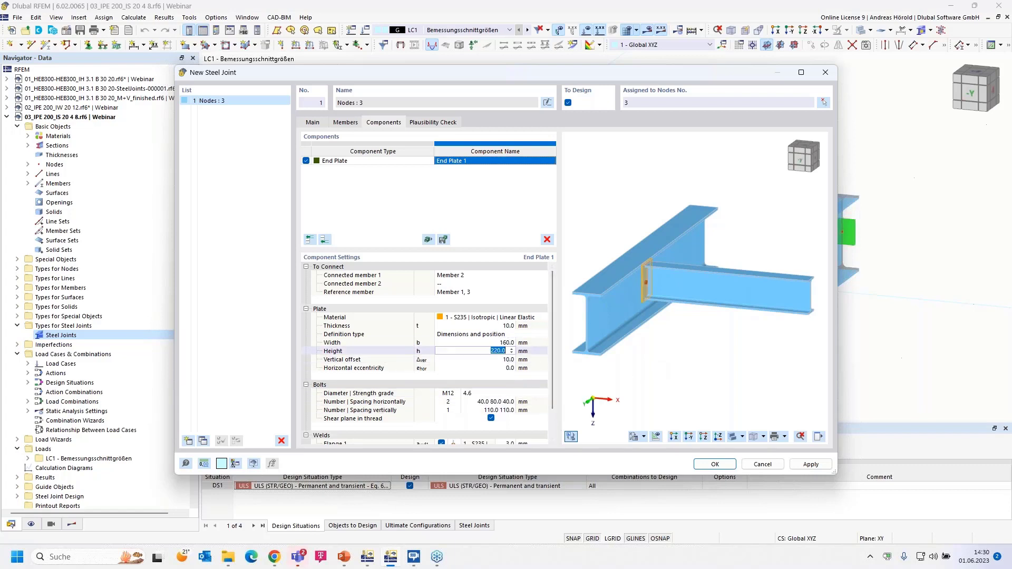
type("150")
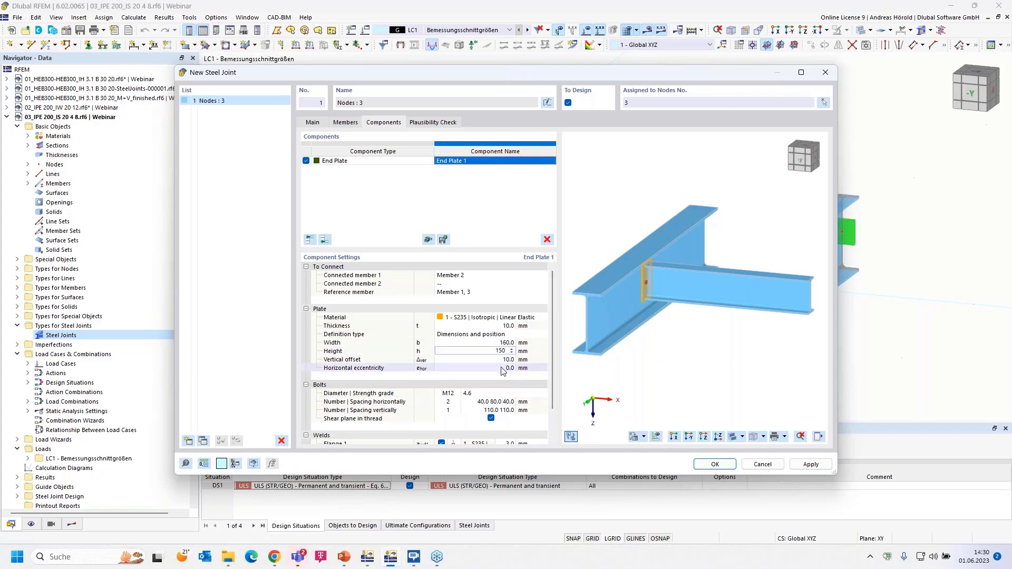
Set the end plate's vertical offset to -25 mm and its horizontal eccentricity to 0 mm.
left_click(503, 369)
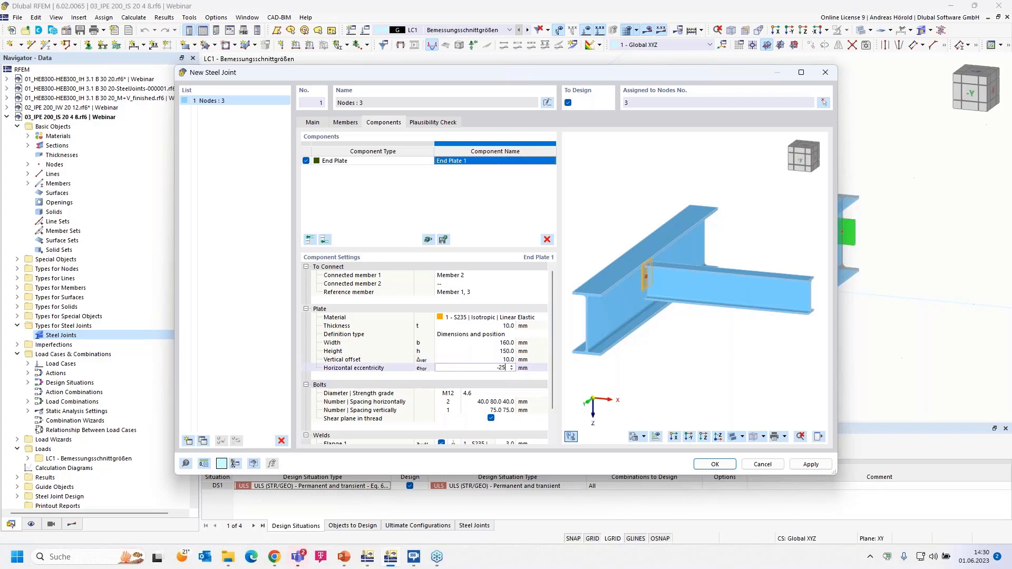
left_click(501, 359)
type("-")
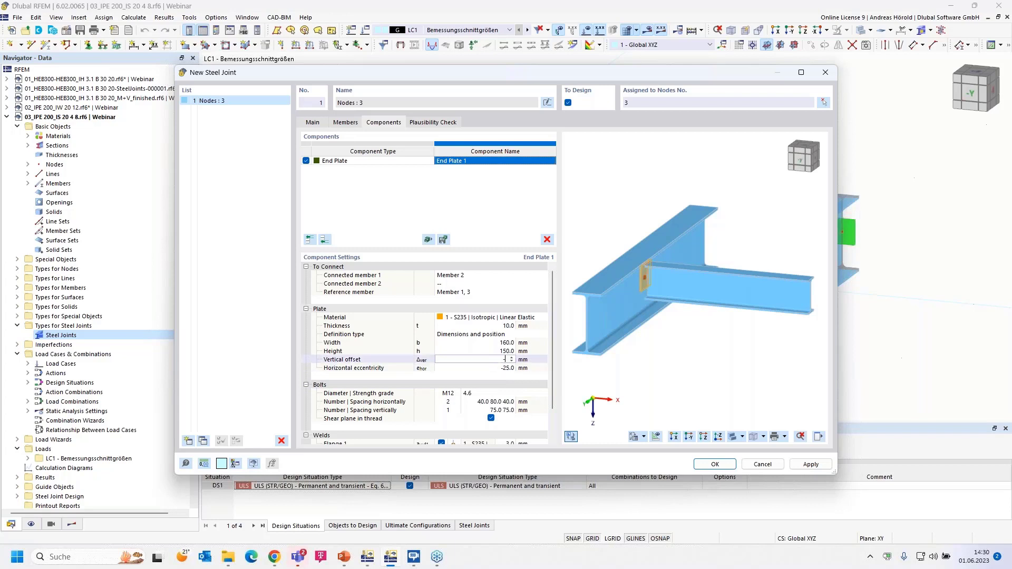
type("25")
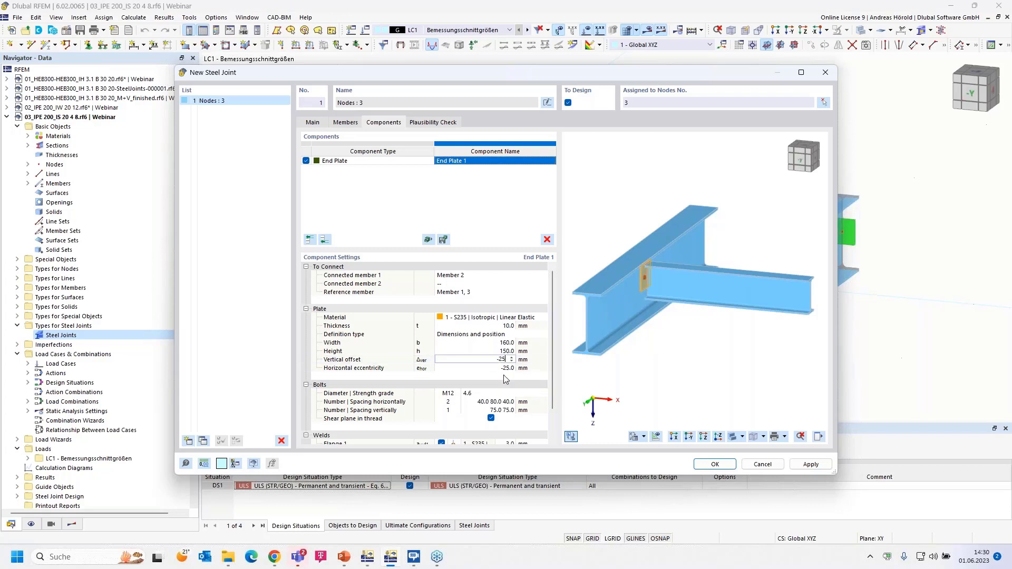
left_click(503, 367)
type("0")
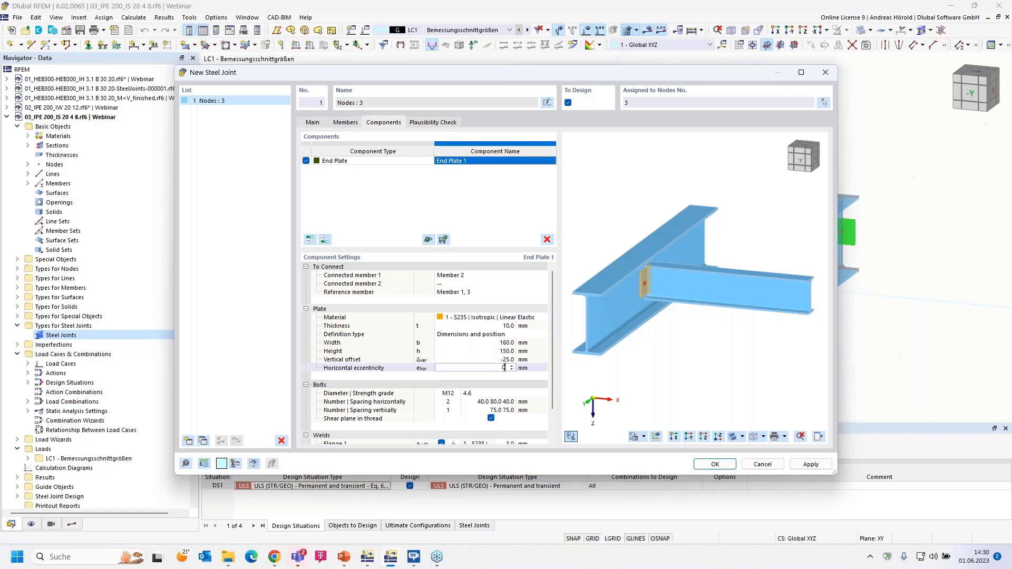
left_click(483, 360)
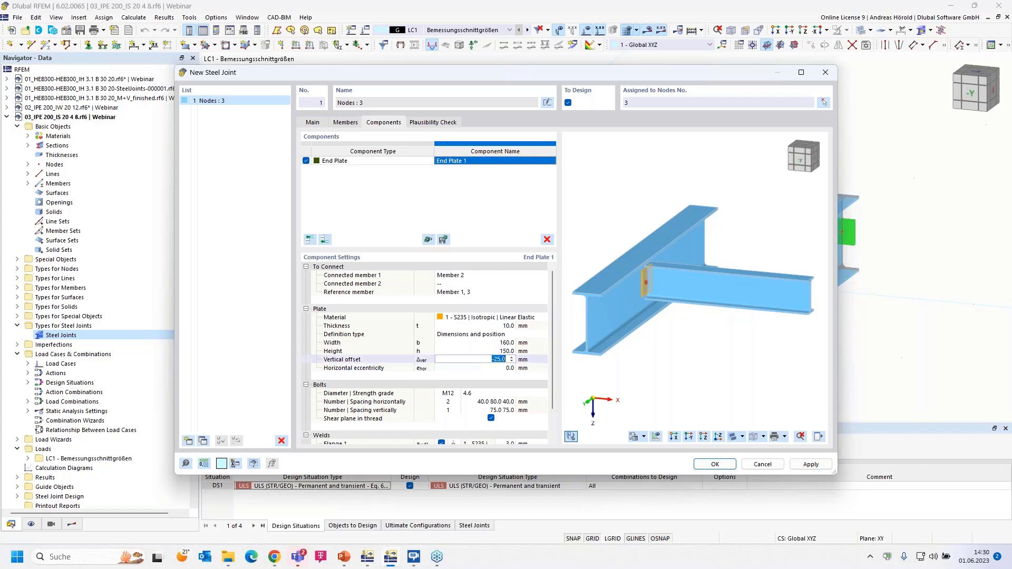
Set the end plate's bolt diameter to M20, keeping strength grade 4.6.
left_click(448, 396)
left_click(457, 393)
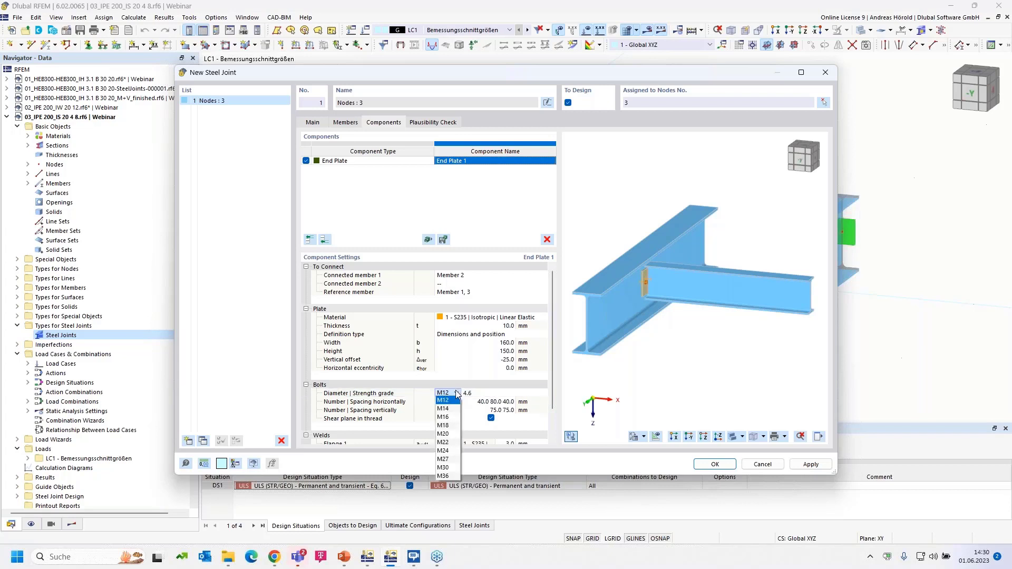
left_click(452, 433)
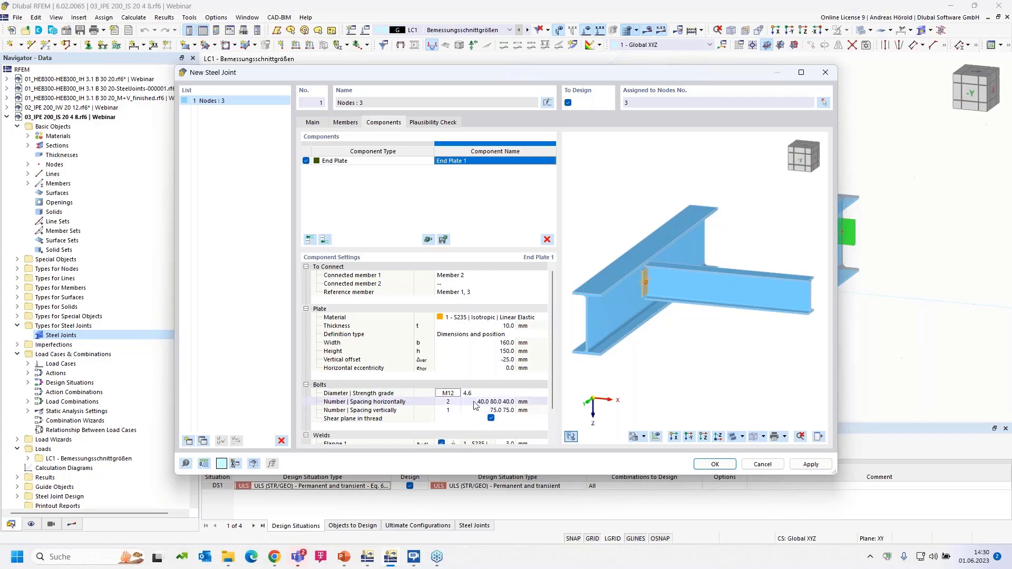
left_click(449, 393)
left_click(457, 393)
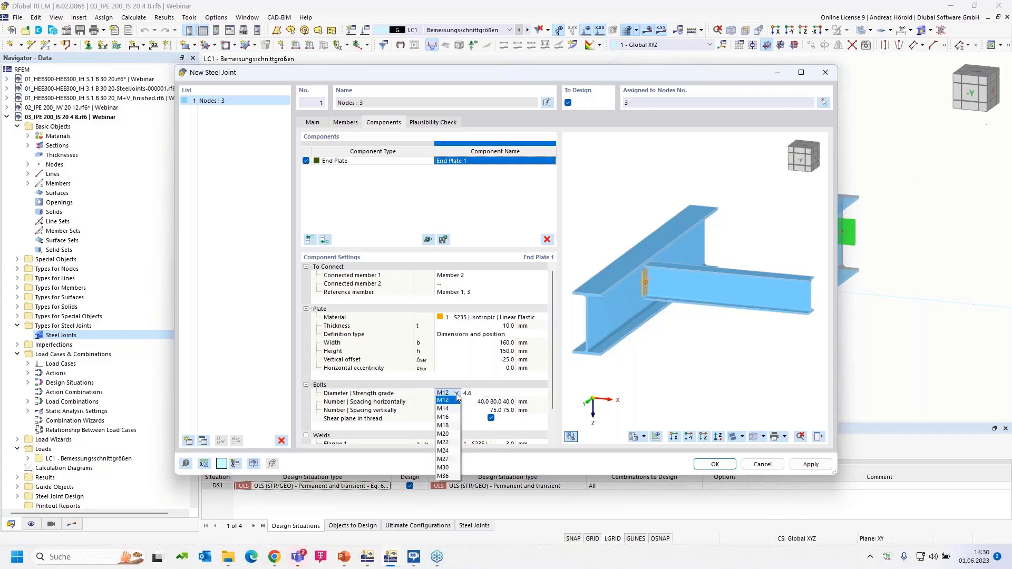
left_click(448, 434)
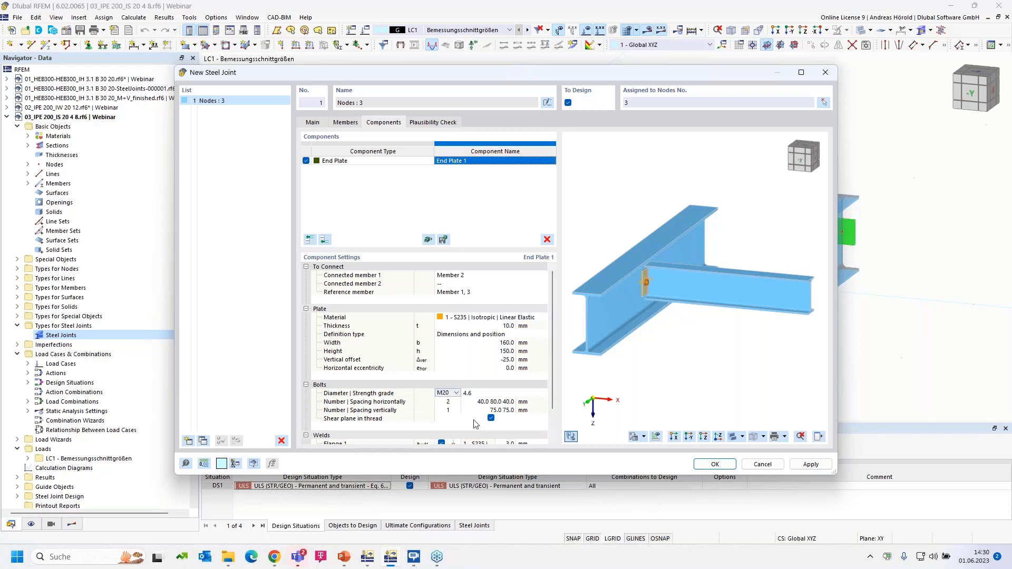
left_click(486, 393)
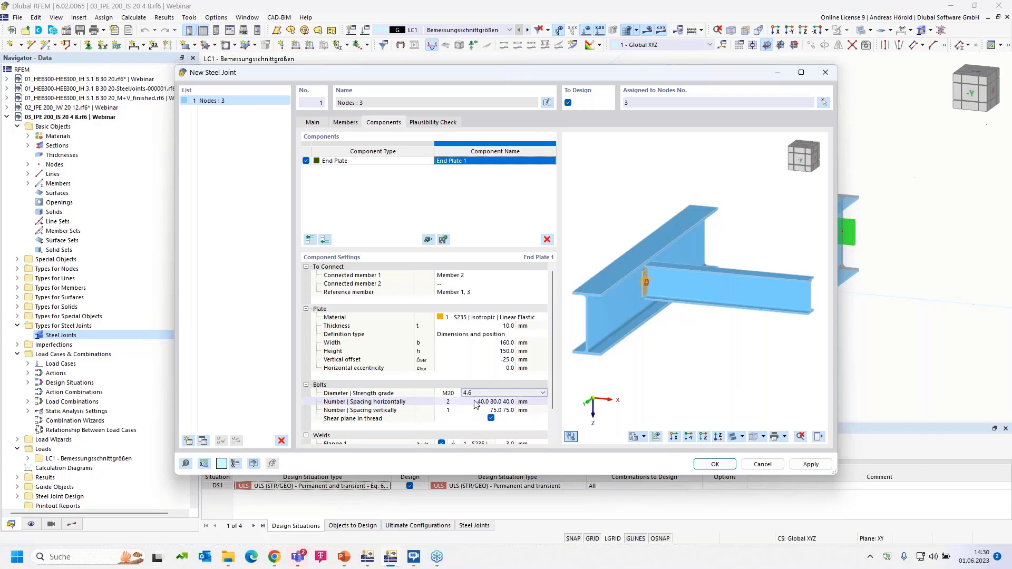
left_click(476, 404)
Arrange two bolts vertically on the end plate with spacings of 40, 70 and 40 mm.
left_click(456, 410)
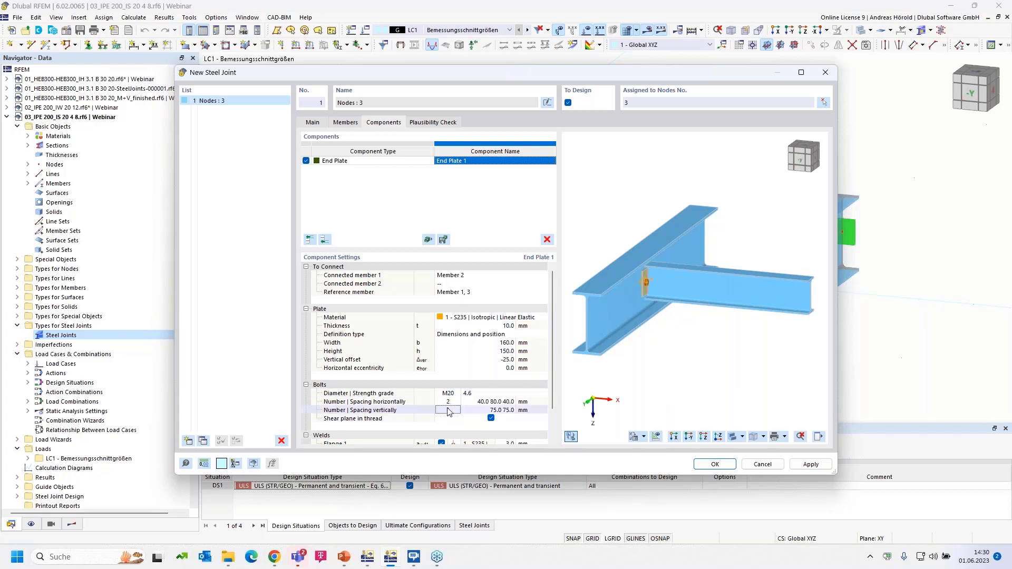
left_click(457, 407)
scroll(673, 277, "up", 5)
middle_click_drag(684, 298, 714, 306, "ctrl")
scroll(639, 302, "up", 2)
scroll(714, 306, "down", 1)
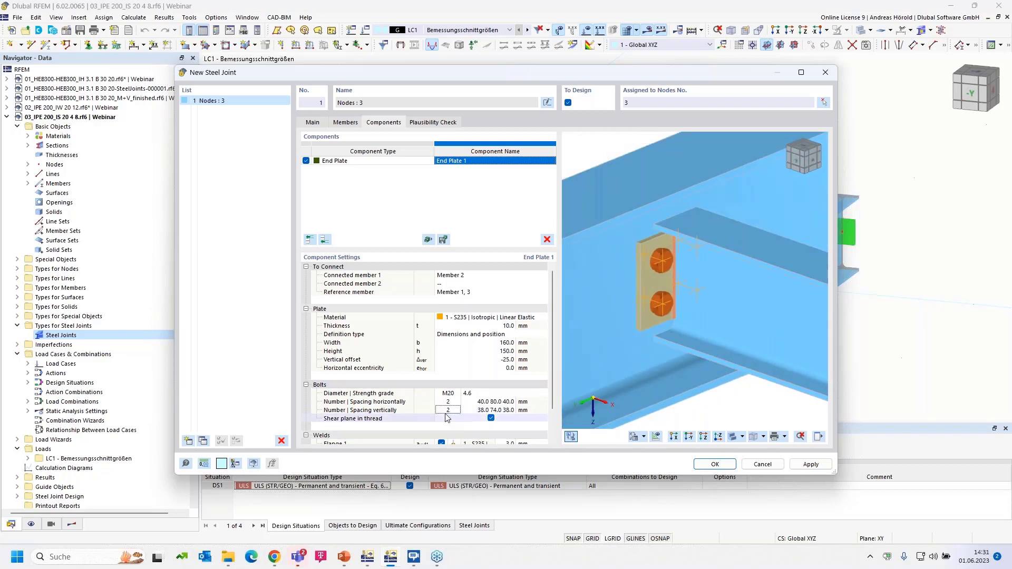
left_click(481, 412)
left_click(481, 412)
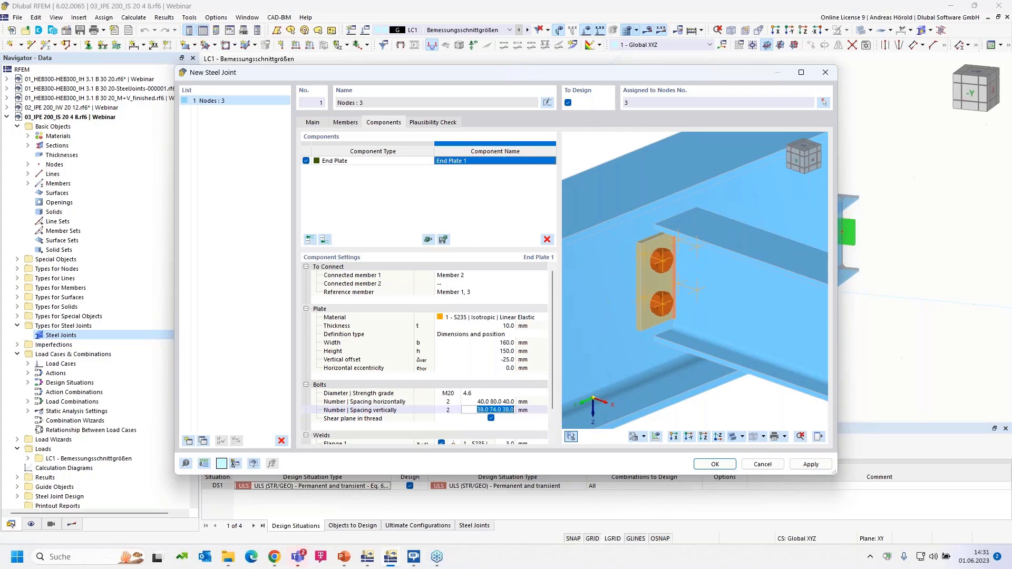
type("40.0")
type(" 70")
key("Return")
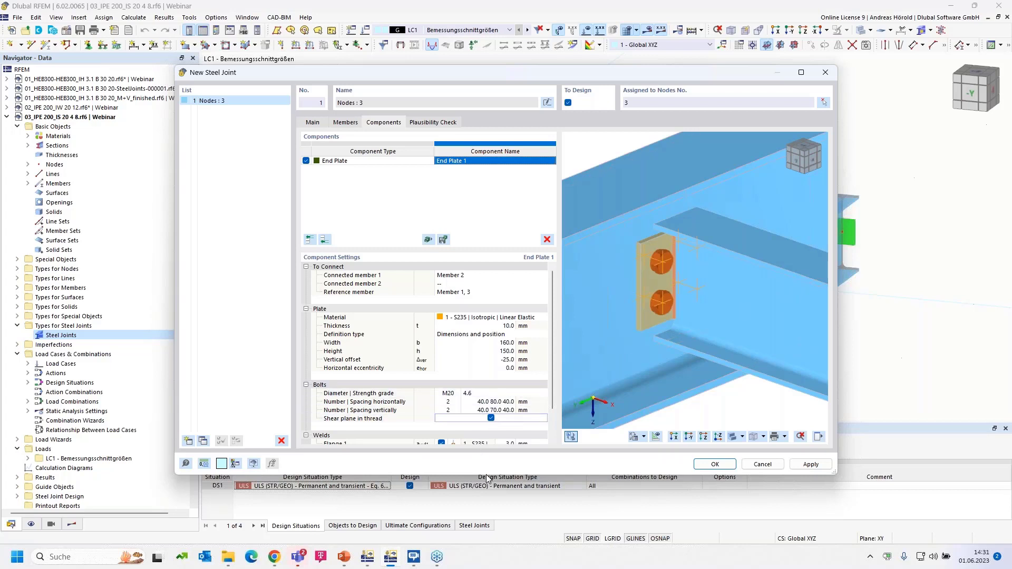
Disable the shear plane in thread for the bolts and remove the flange 1 and flange 2 welds, leaving only the web weld.
left_click_drag(486, 476, 485, 520)
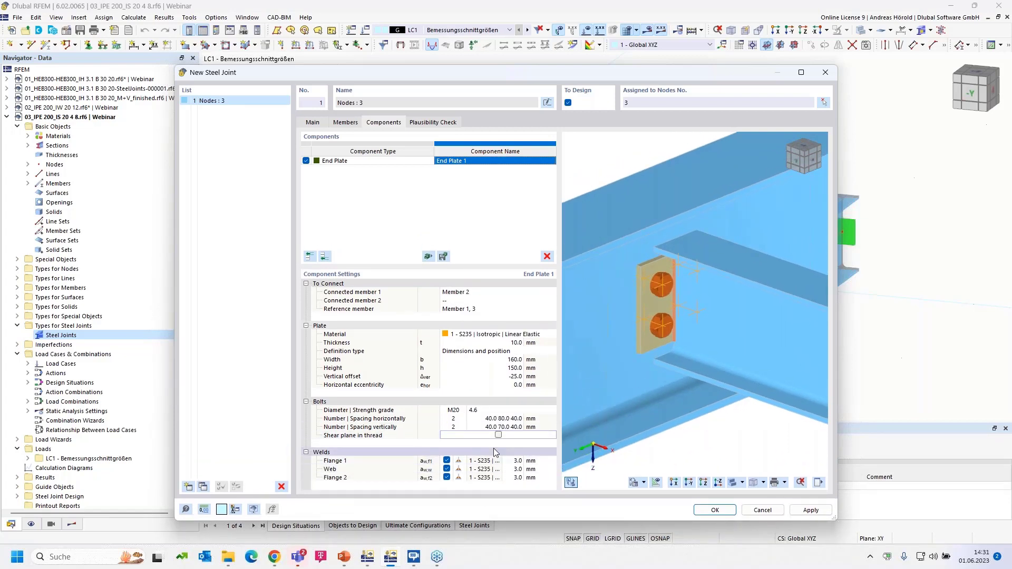
scroll(678, 315, "up", 5)
middle_click_drag(690, 359, 713, 344, "ctrl")
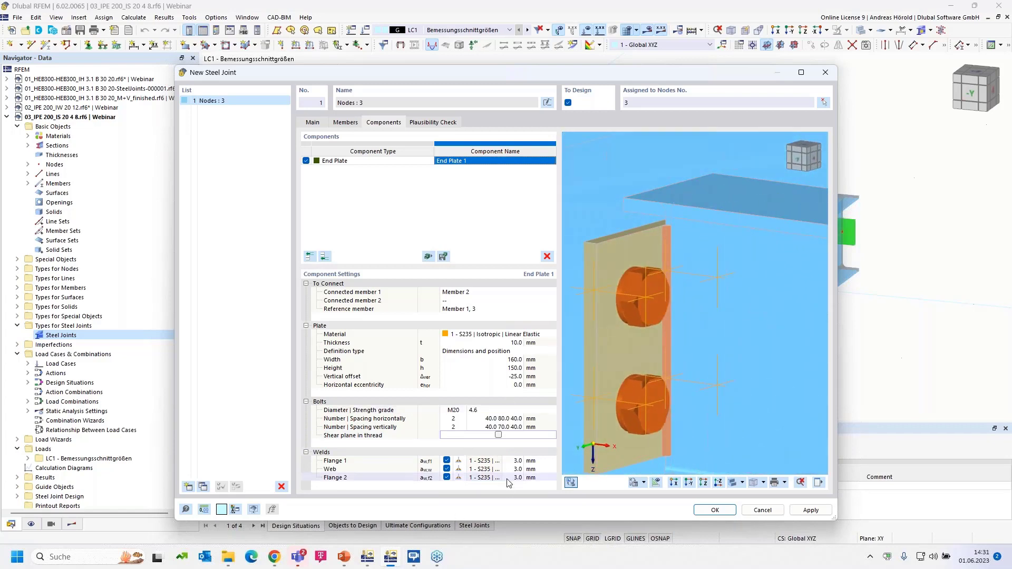
left_click(511, 460)
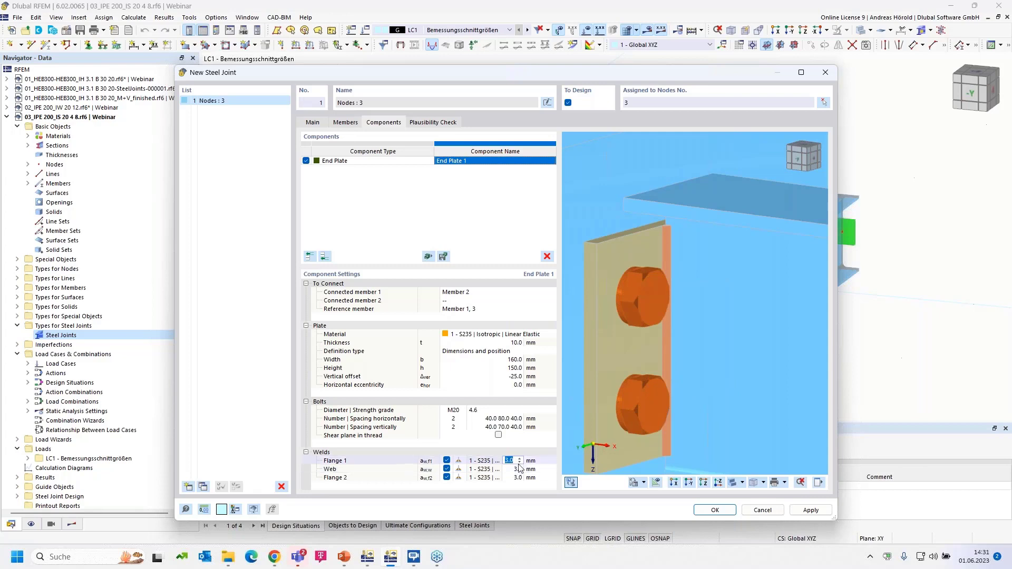
left_click(447, 460)
left_click(447, 477)
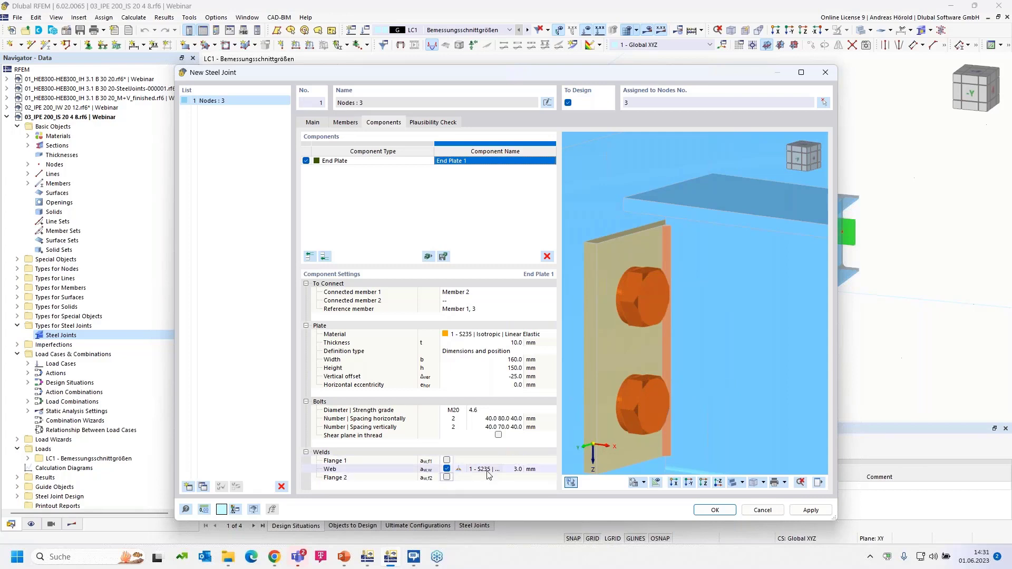
left_click(518, 469)
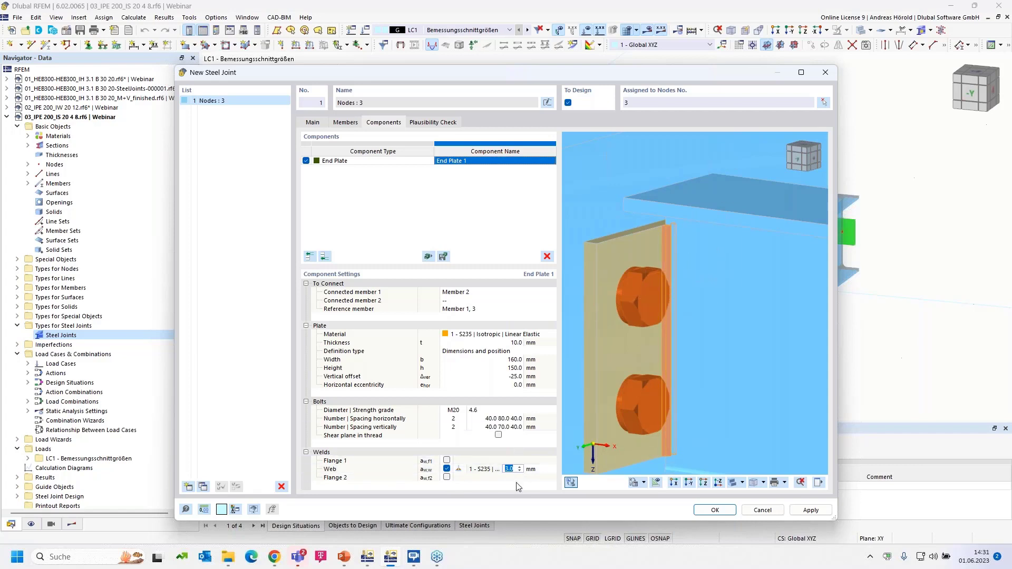
left_click(504, 453)
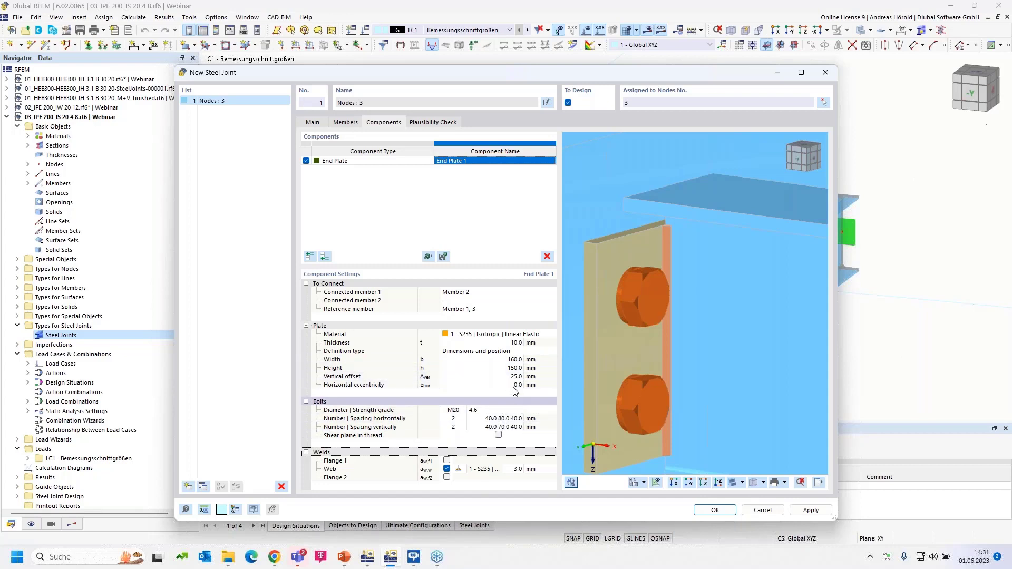
Check the joint's plausibility, accept its definition and start the steel joint design calculation.
left_click(433, 122)
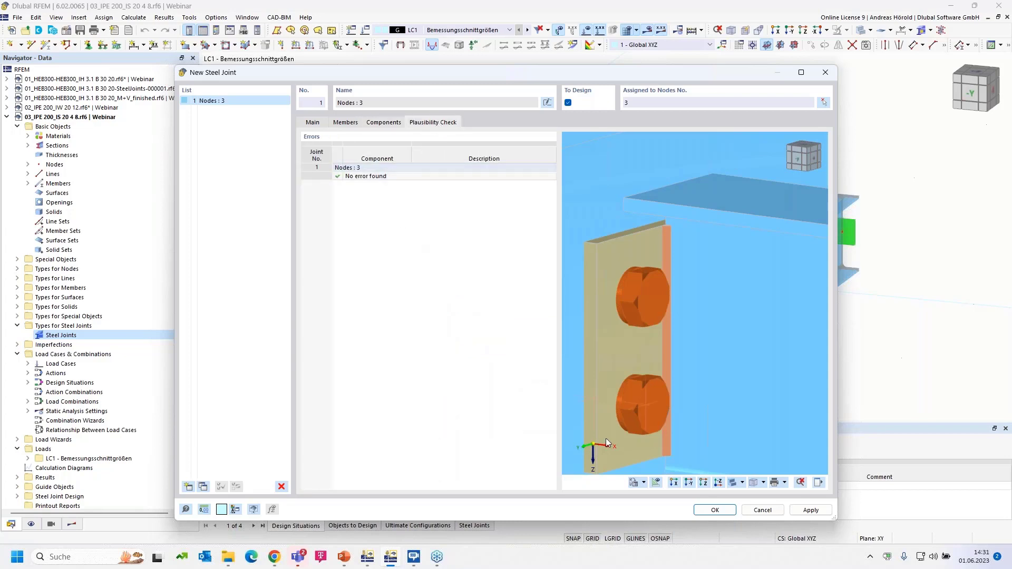
left_click(714, 510)
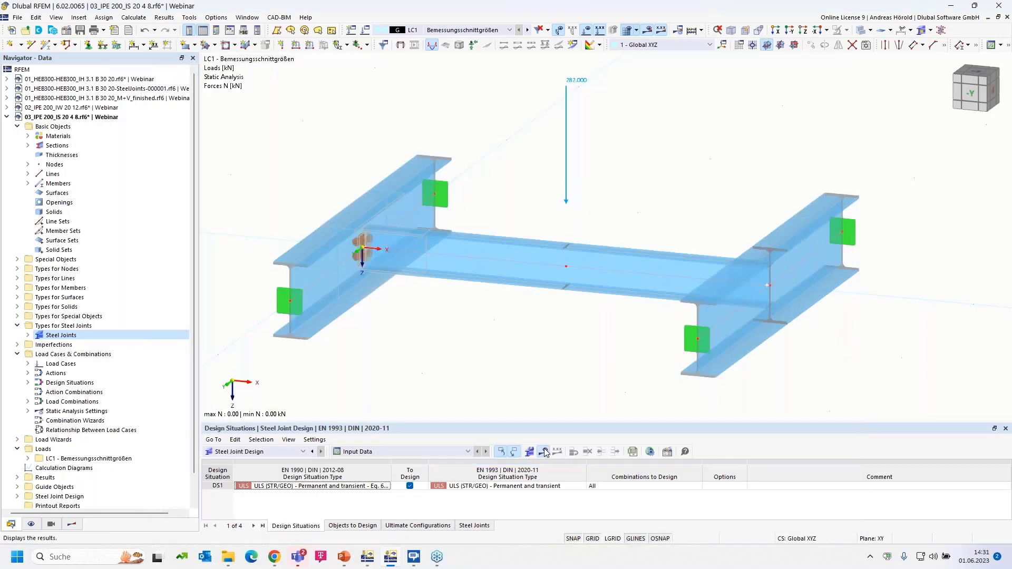
left_click(545, 452)
left_click(542, 324)
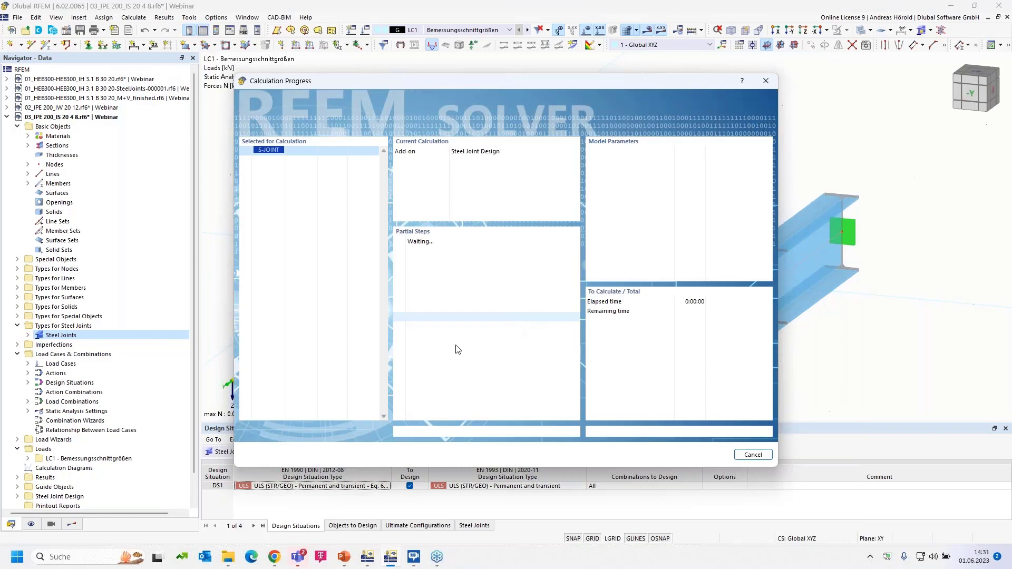
Switch to the PowerPoint slide show and advance to the Pinned Connection IS 20 4 8 comparison slide.
mouse_move(343, 559)
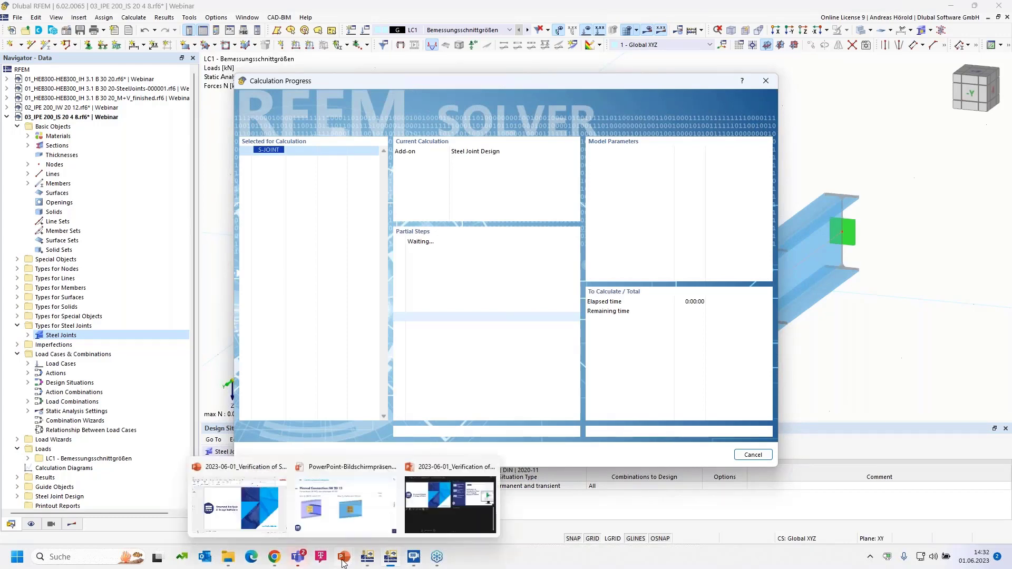
left_click(341, 510)
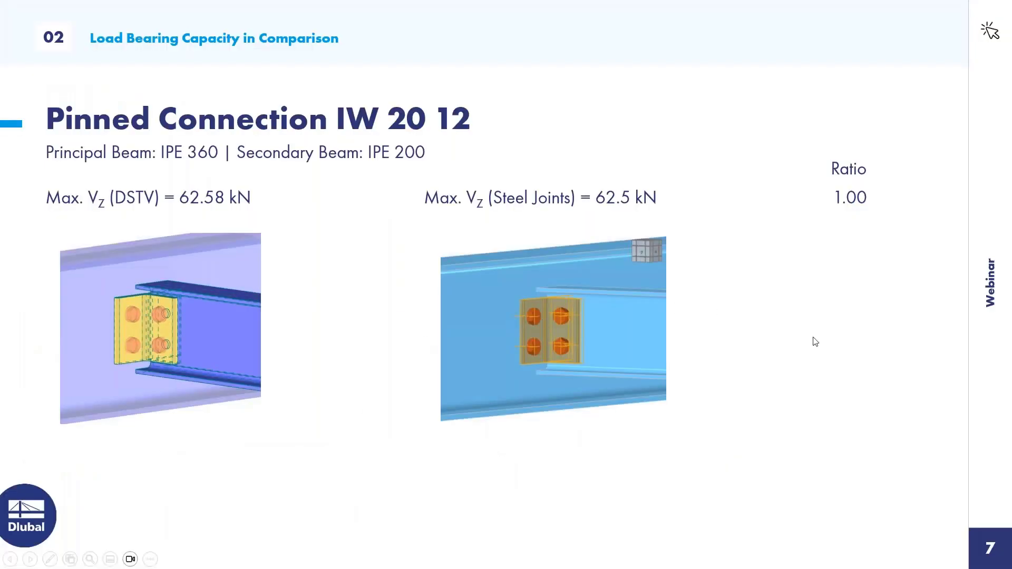
left_click(857, 353)
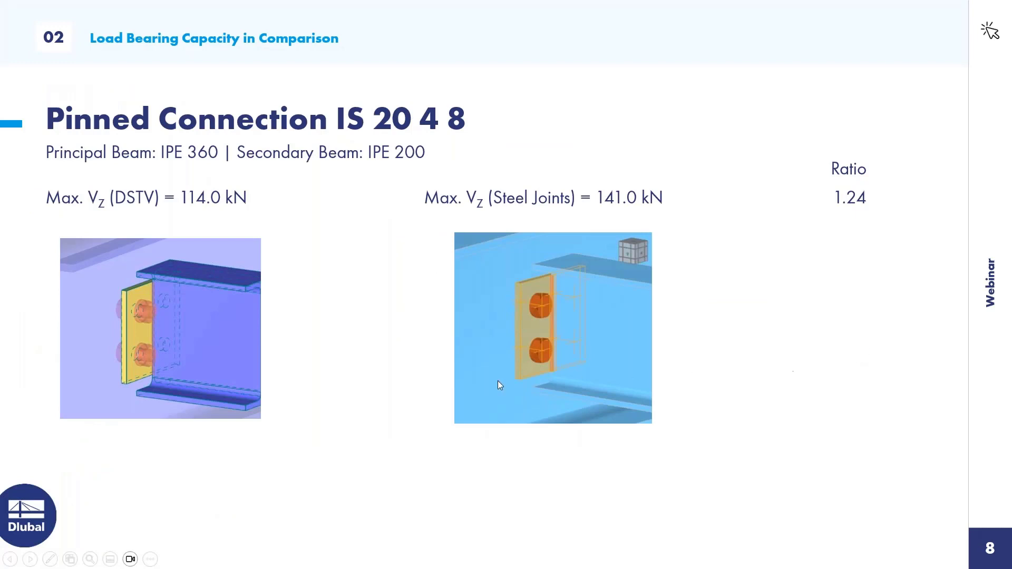
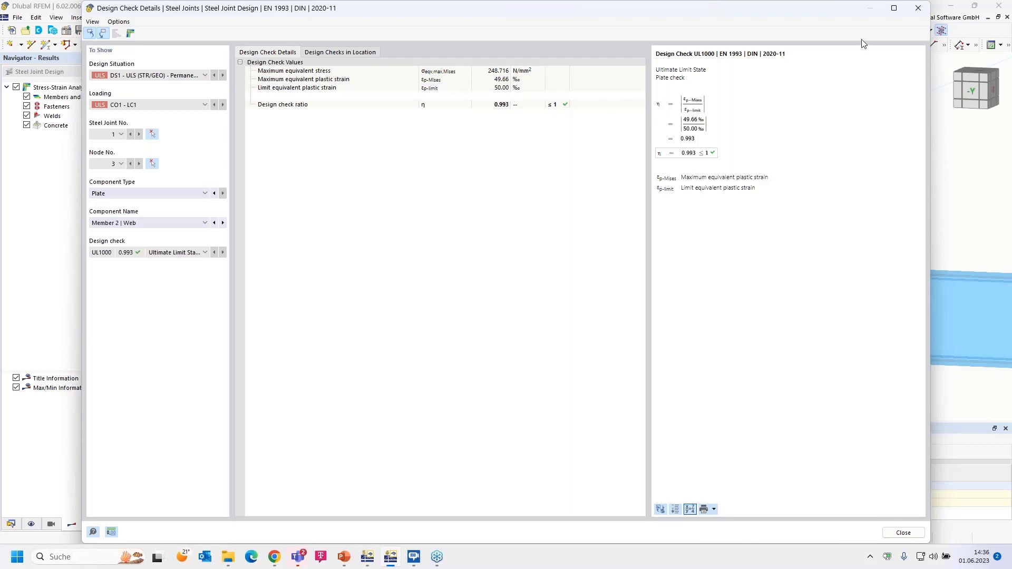
Close the design check details of the Member 2 web and enlarge the results table area below the model.
left_click(918, 8)
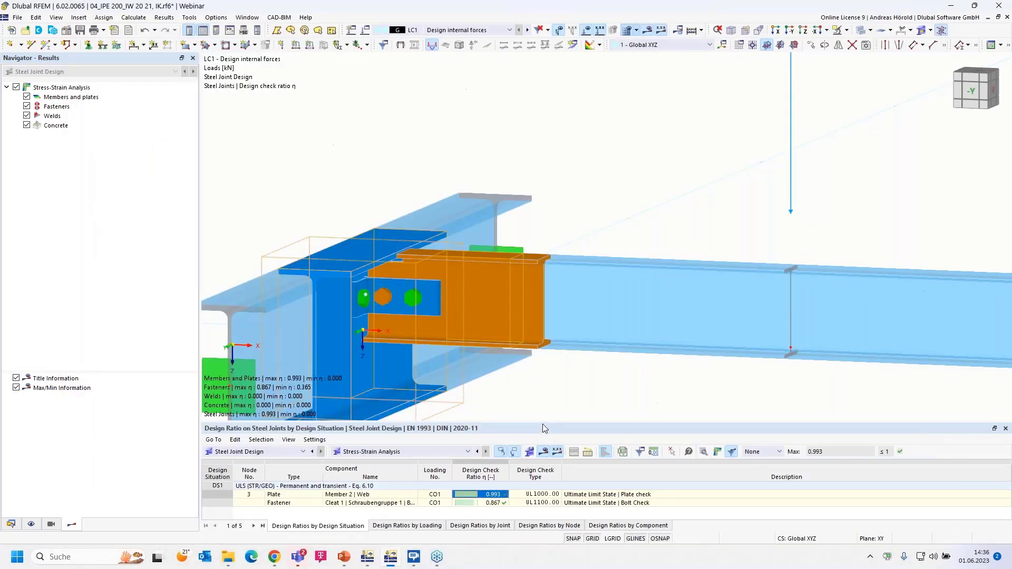
left_click_drag(542, 423, 542, 389)
scroll(593, 352, "down", 3)
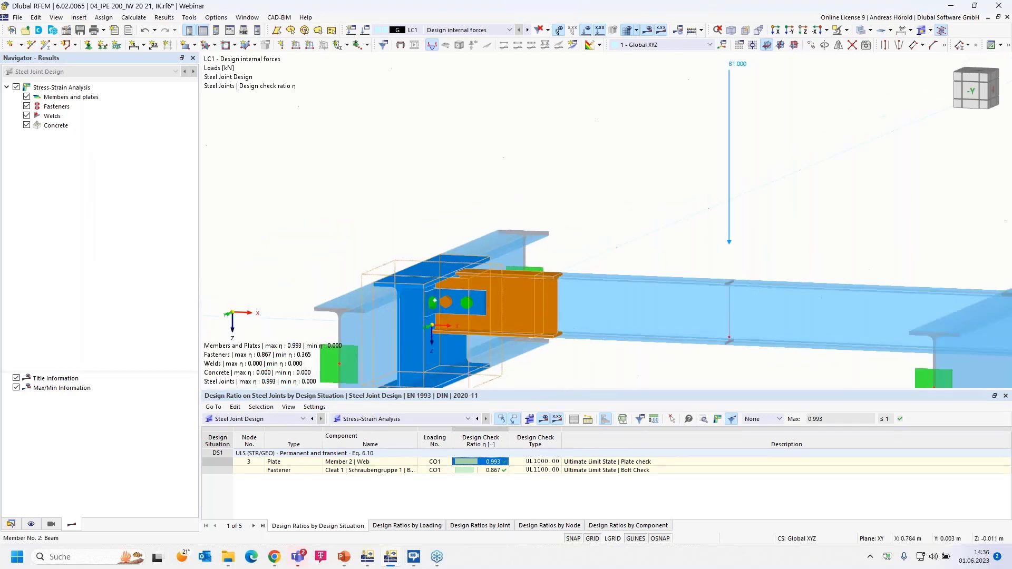
Reduce the nodal load on the secondary beam by multiplying its vertical force FZ by 0.8, giving 64.8 kN.
middle_click_drag(630, 342, 489, 373)
scroll(527, 349, "down", 2)
scroll(527, 348, "up", 3)
scroll(767, 263, "down", 2)
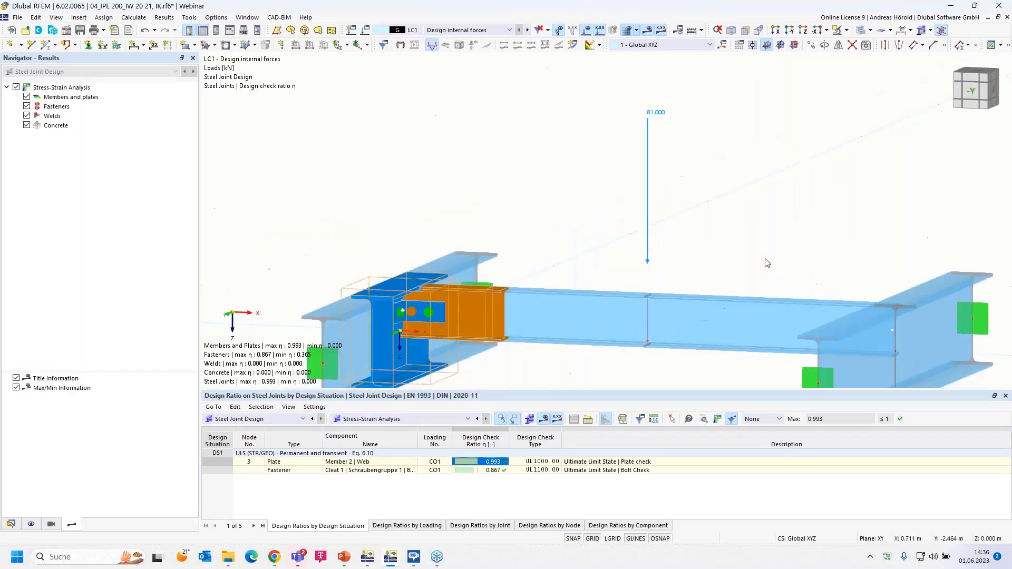
middle_click_drag(712, 270, 581, 307)
scroll(581, 306, "up", 1)
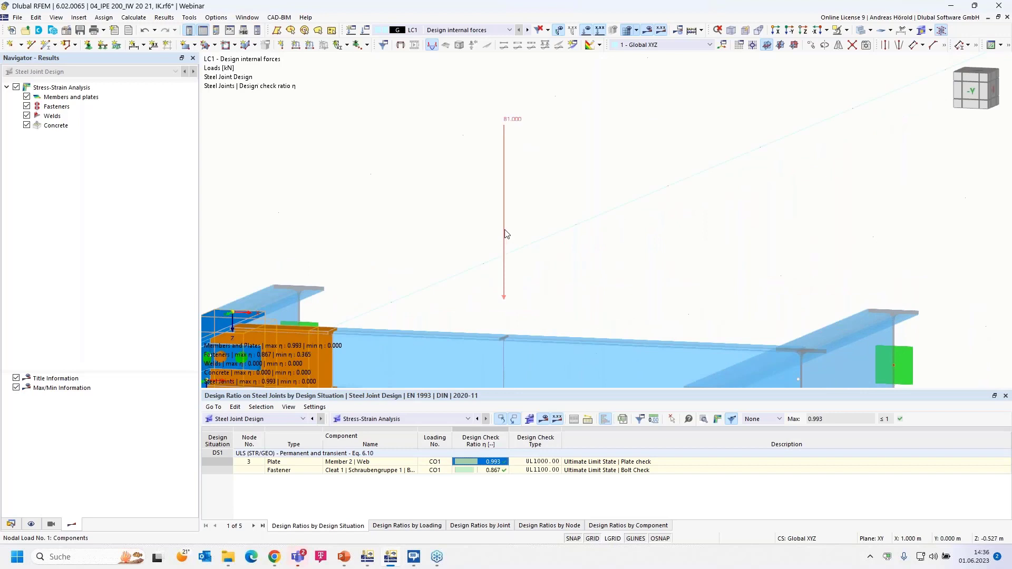
double_click(505, 234)
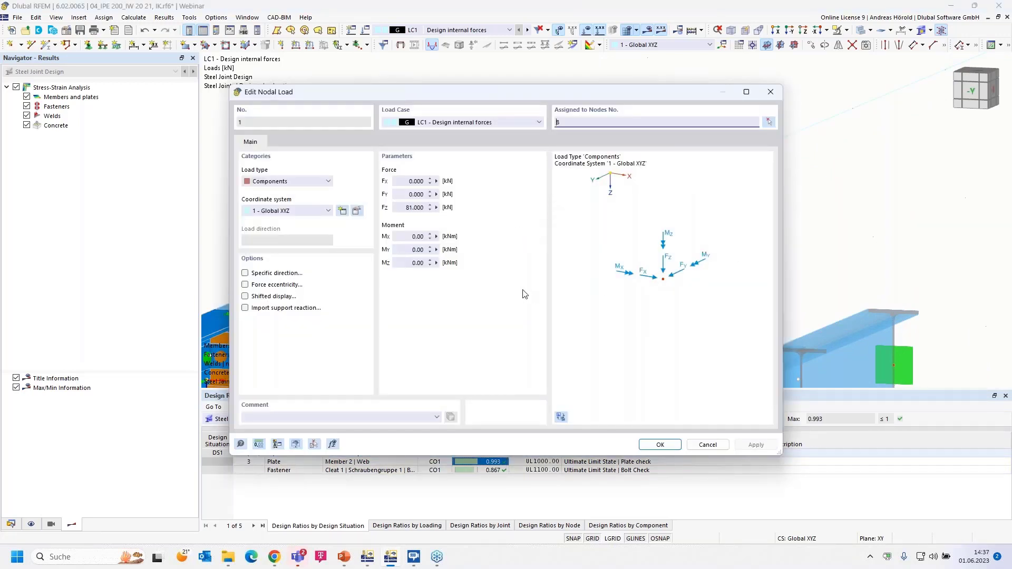
left_click_drag(412, 207, 445, 207)
key("BackSpace")
type("*0.8")
left_click(404, 194)
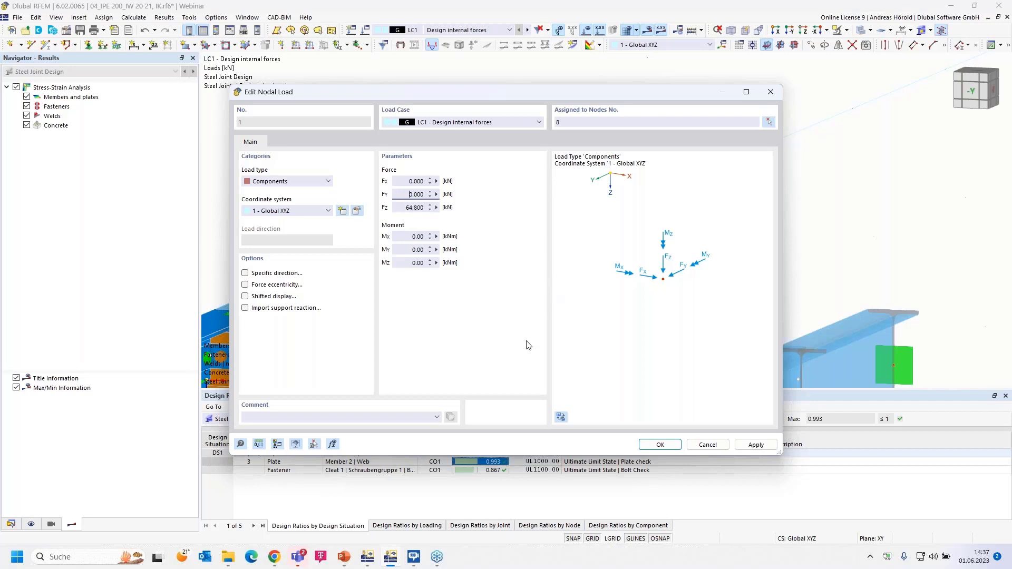
left_click(657, 446)
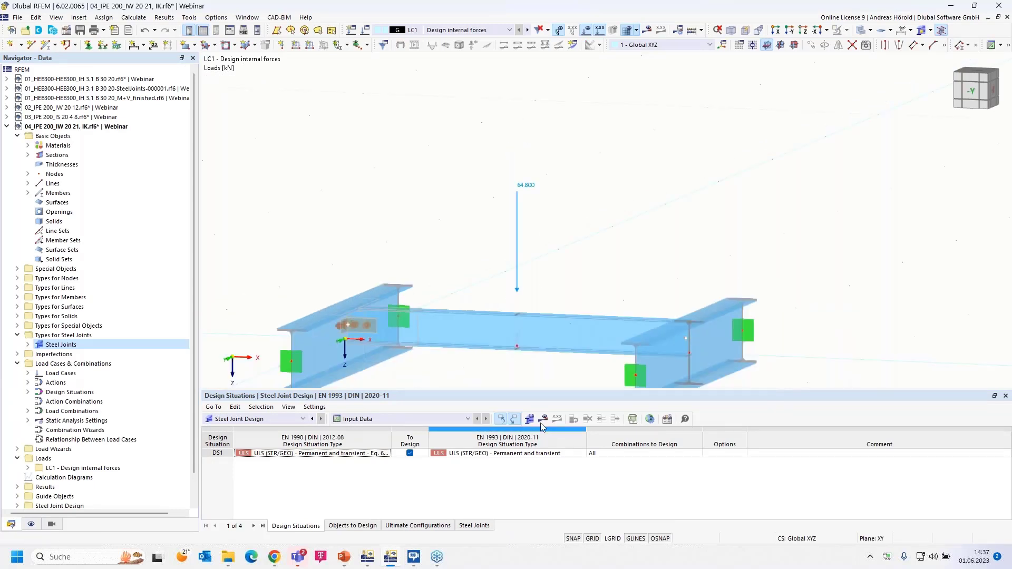
Recalculate the steel joint design for the reduced nodal load.
left_click(543, 419)
left_click(549, 322)
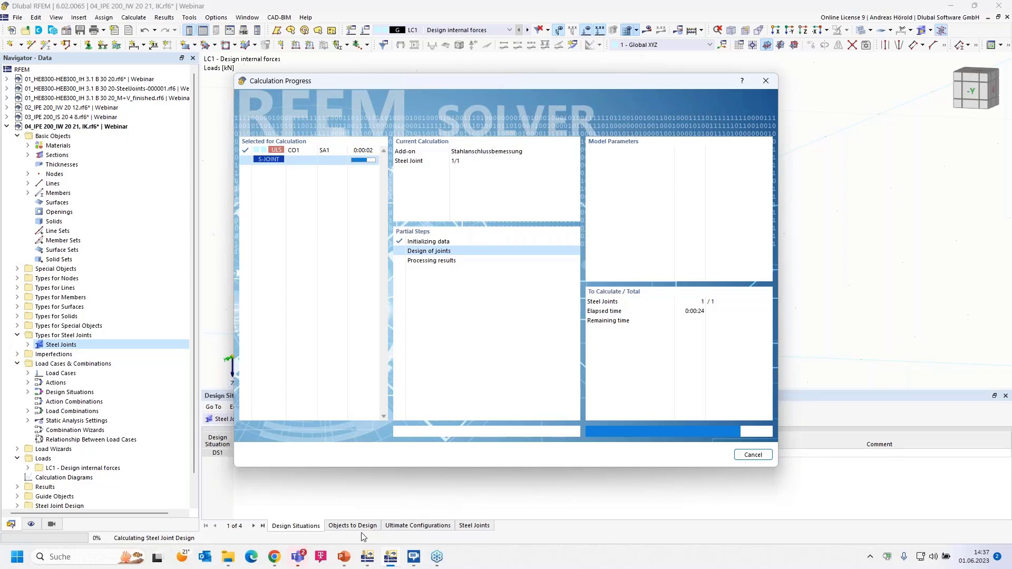
Switch to the PowerPoint slide show and go back to the Isotropic Plastic material model slide.
mouse_move(343, 559)
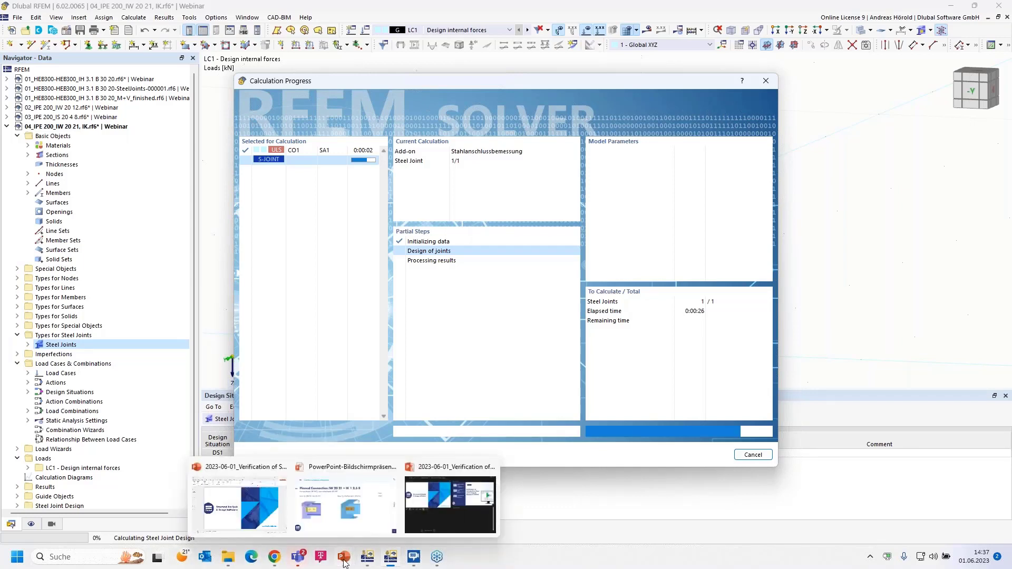
left_click(345, 505)
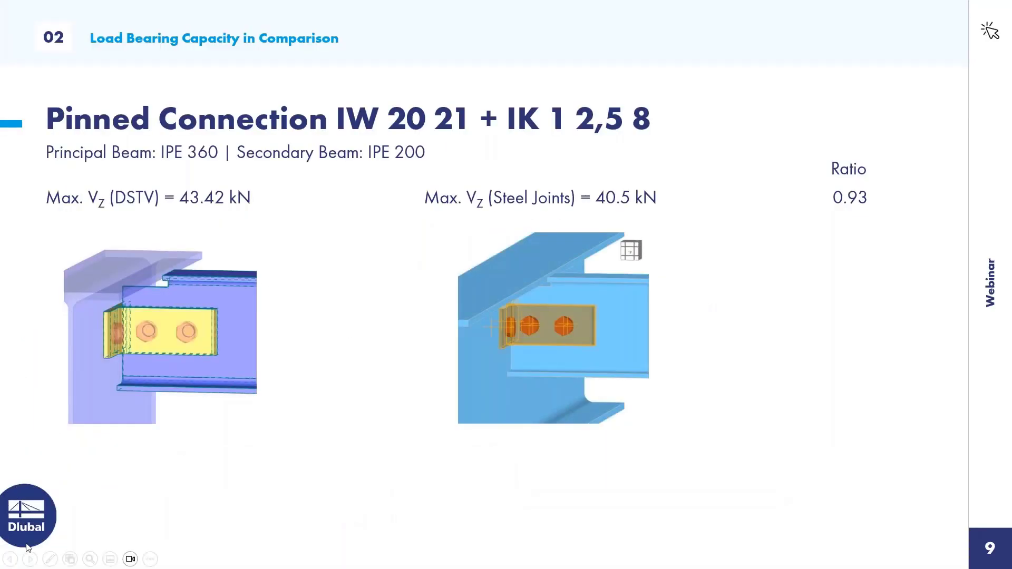
left_click(11, 559)
left_click(10, 558)
left_click(10, 559)
left_click(11, 559)
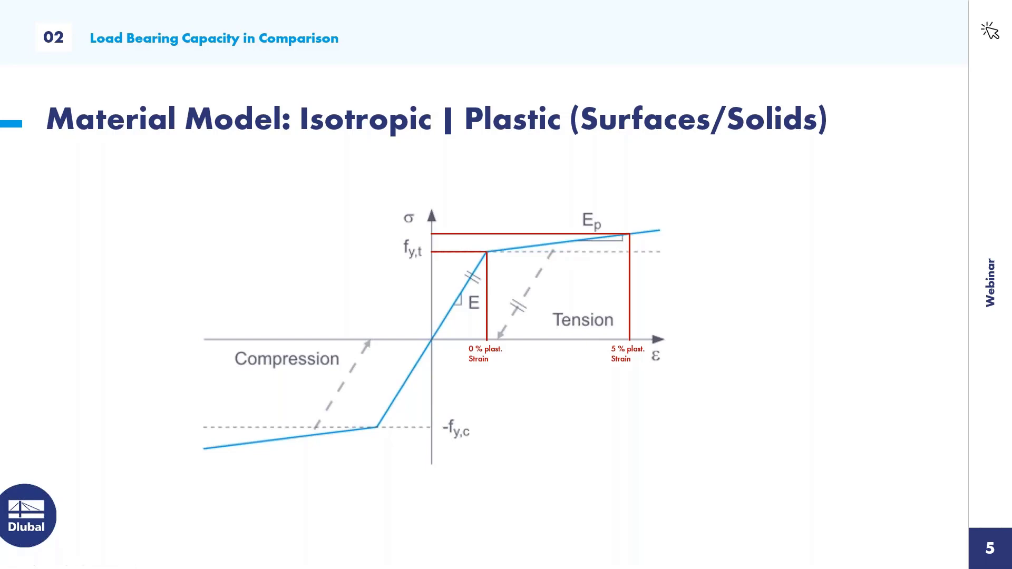
Return to RFEM, collapse the 04_IPE 200_IW 20 21, IK model and activate the 05_IPE400-IPE4000_IH 2.1 E 40 20 model.
key("alt+Tab")
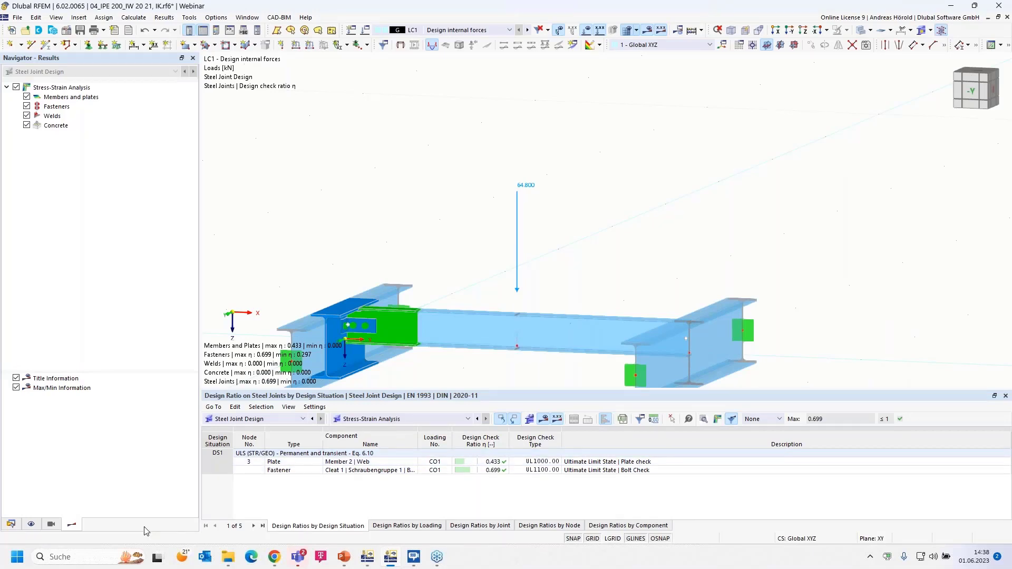
left_click(12, 525)
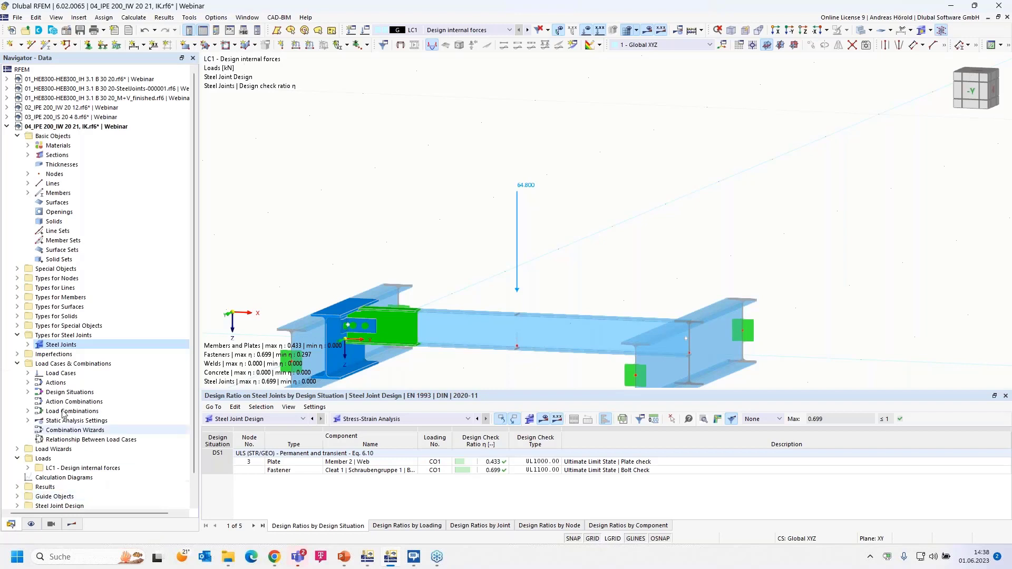
left_click(7, 127)
left_click(72, 137)
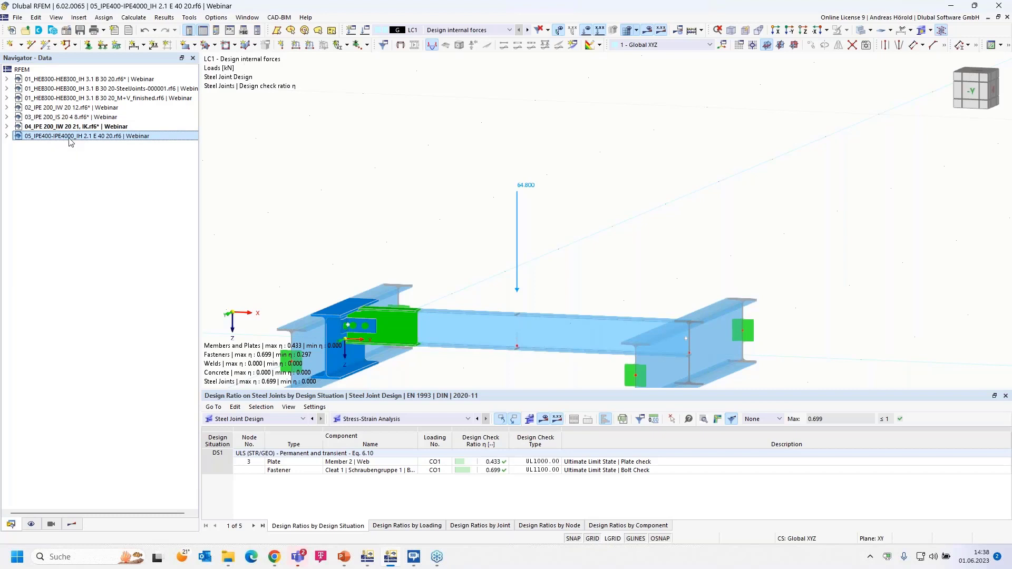
scroll(551, 292, "up", 3)
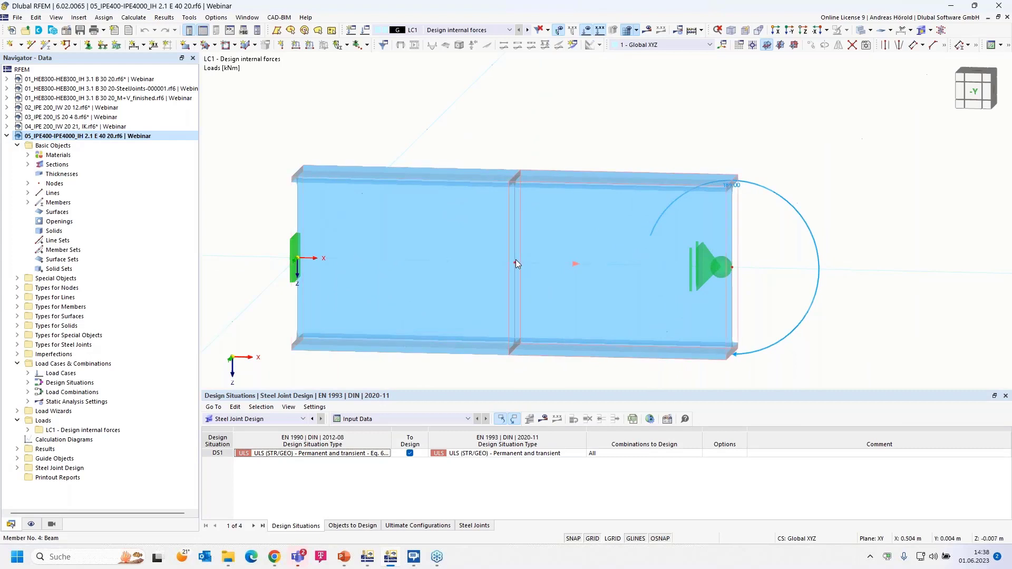
scroll(516, 259, "down", 2)
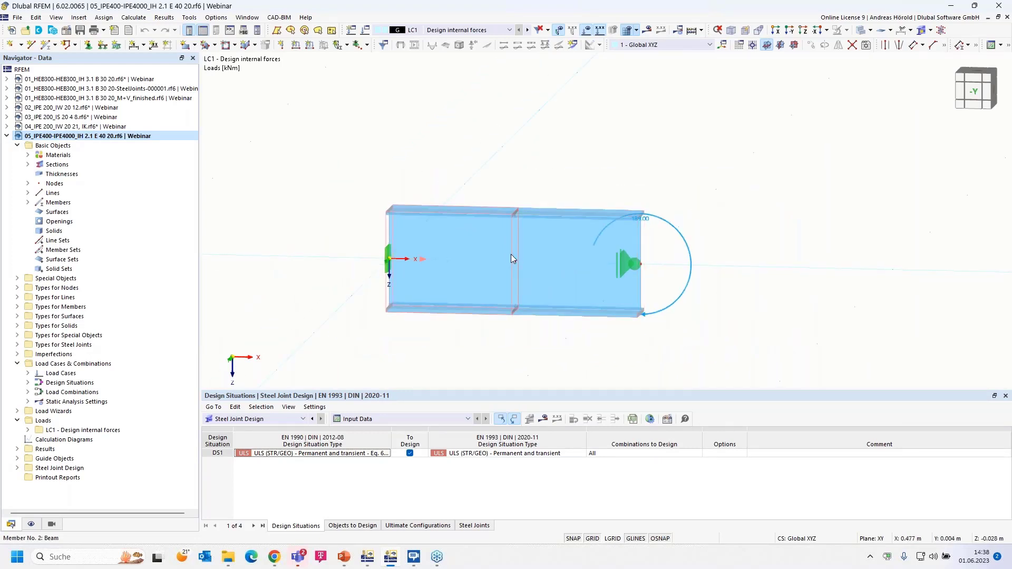
Create a new steel joint and assign it to the middle node between the two beam members.
left_click(17, 344)
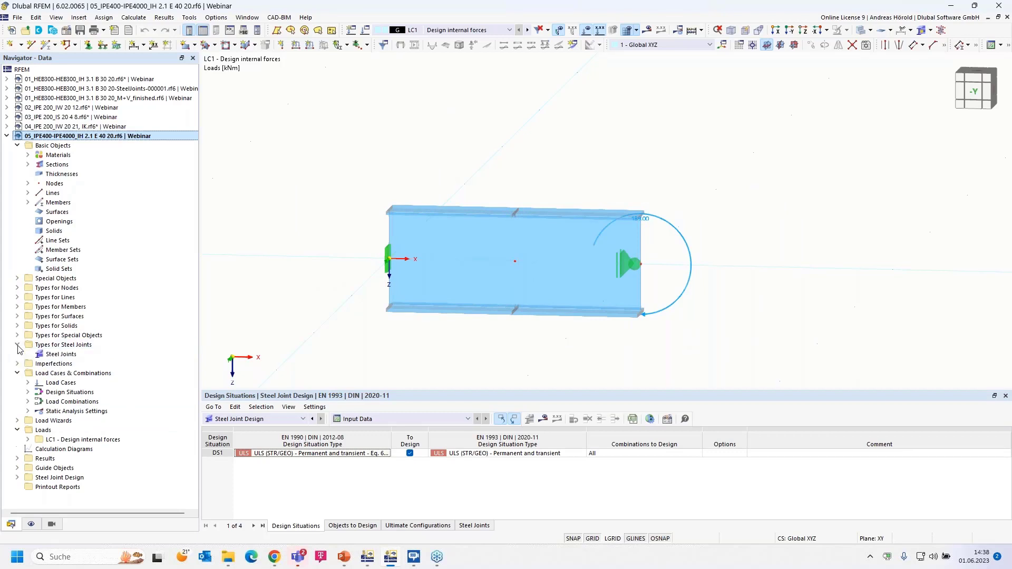
left_click(60, 355)
double_click(61, 355)
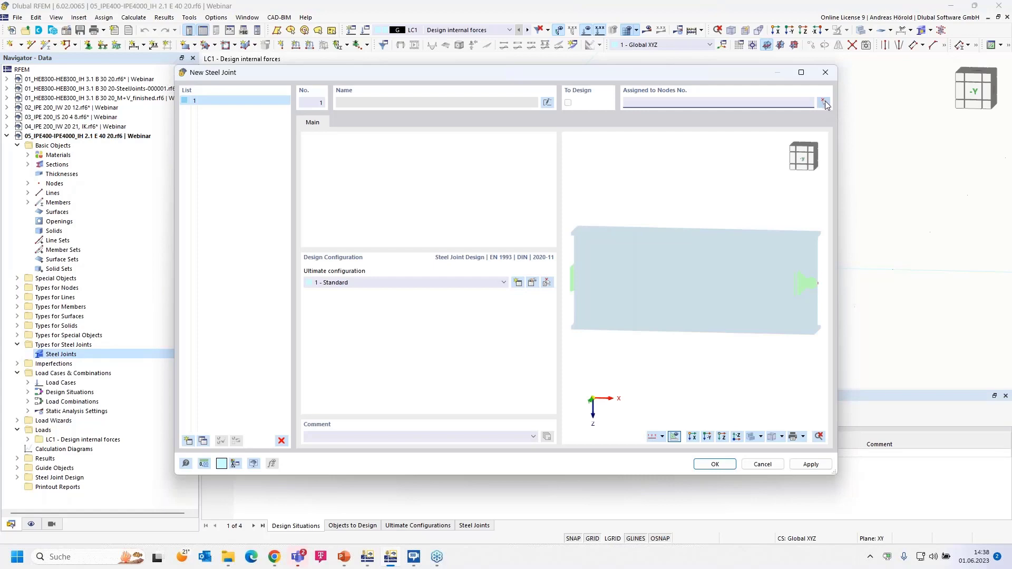
left_click(823, 102)
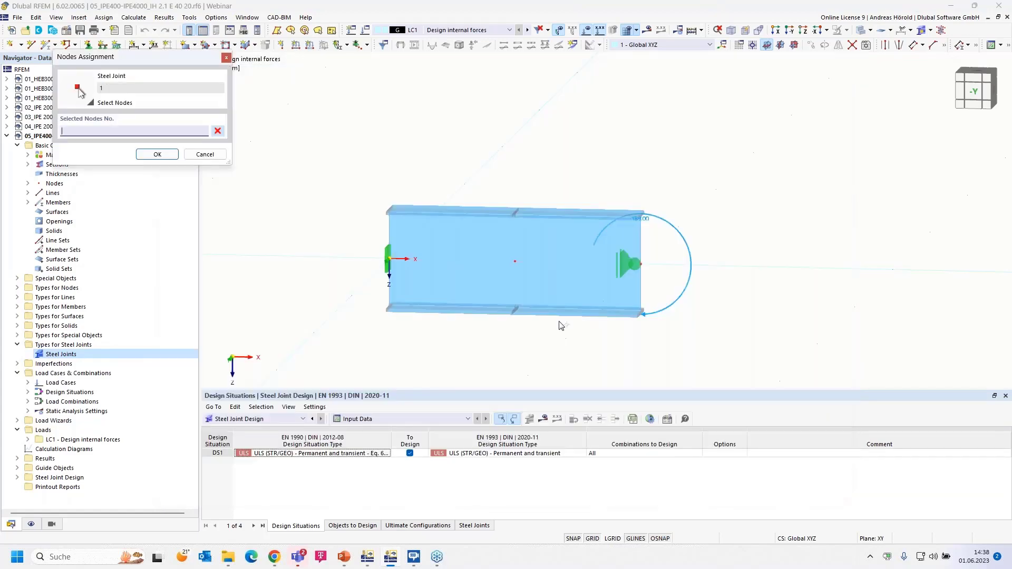
left_click(515, 261)
left_click(156, 154)
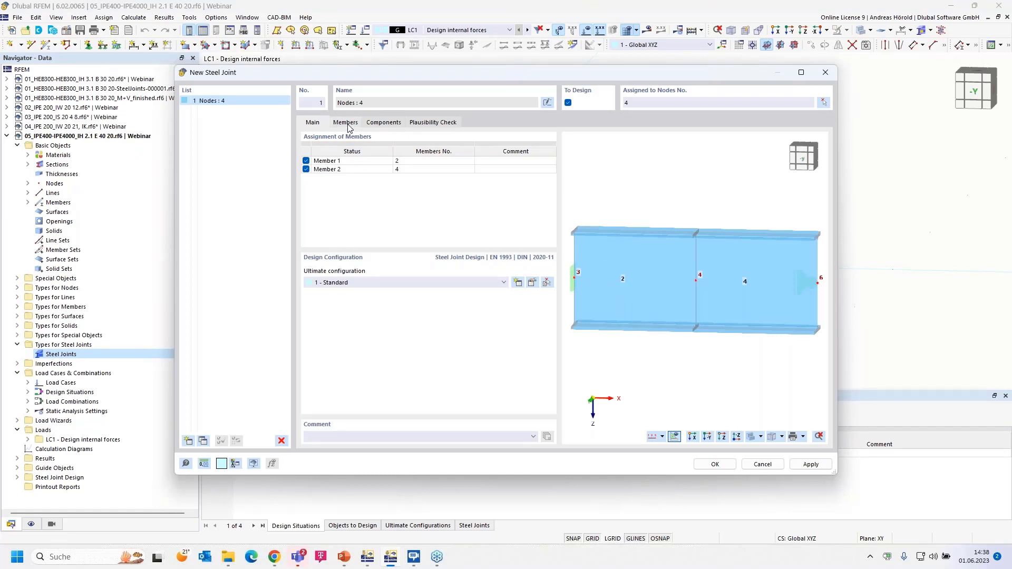
Review the joint's member settings and insert its components from the Beam to Beam template IH 2.1 E 40 20.
left_click(346, 123)
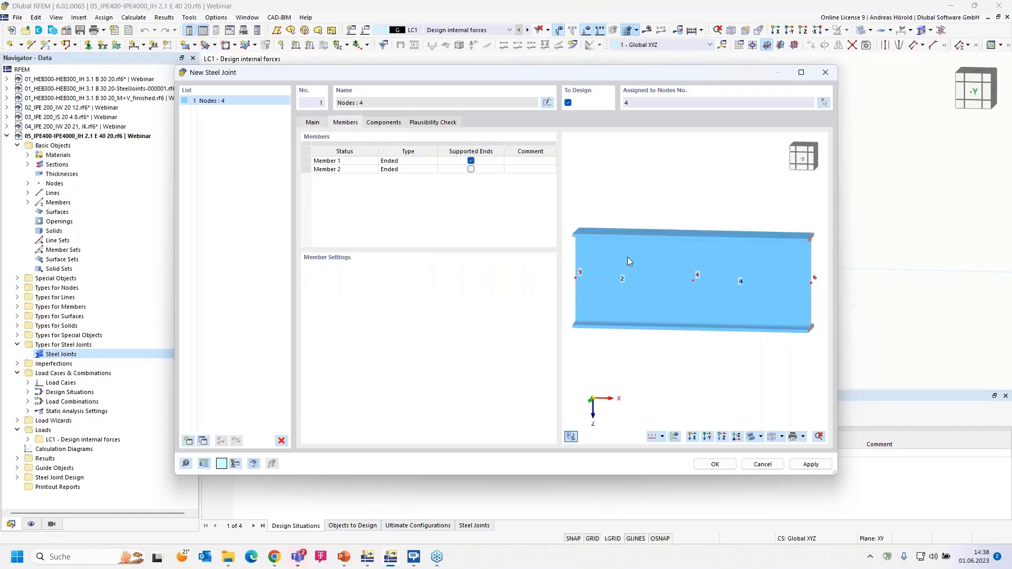
left_click(386, 123)
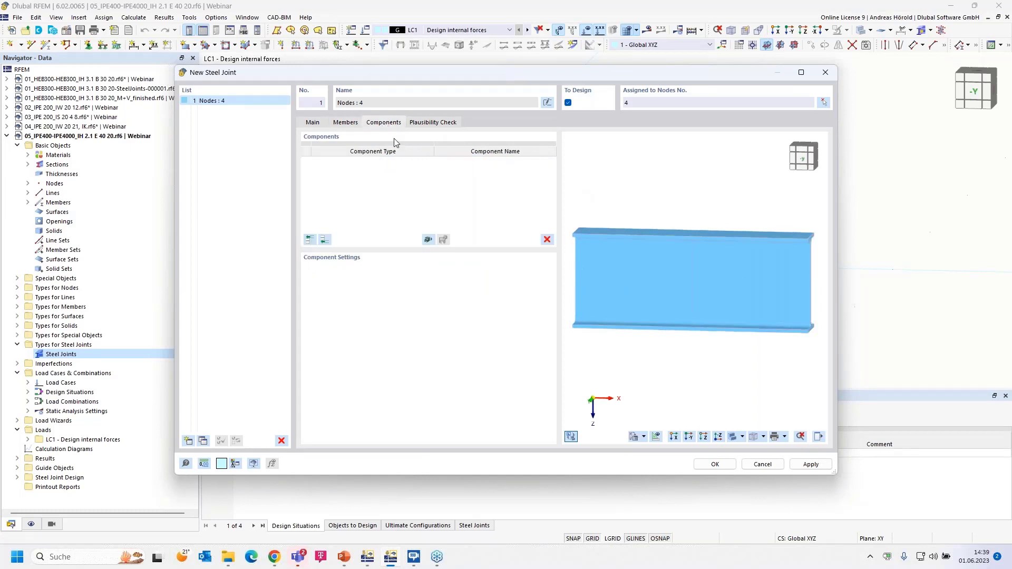
left_click(428, 240)
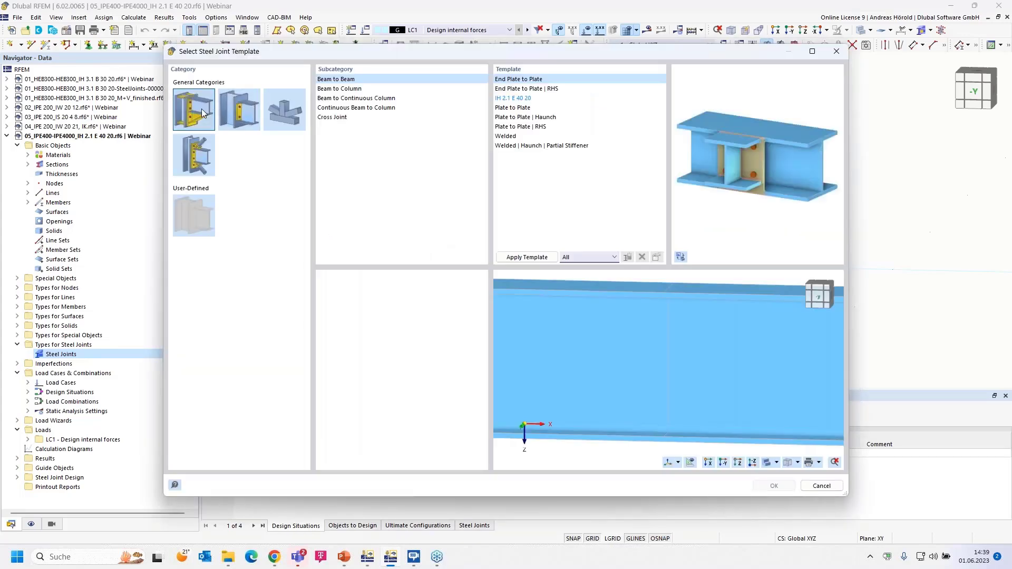
left_click(507, 99)
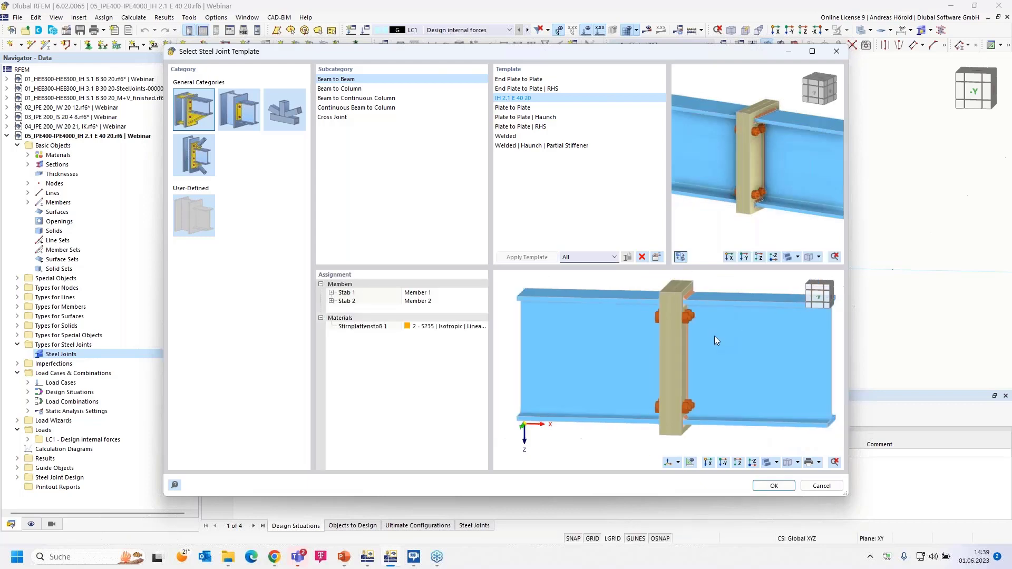
left_click(772, 486)
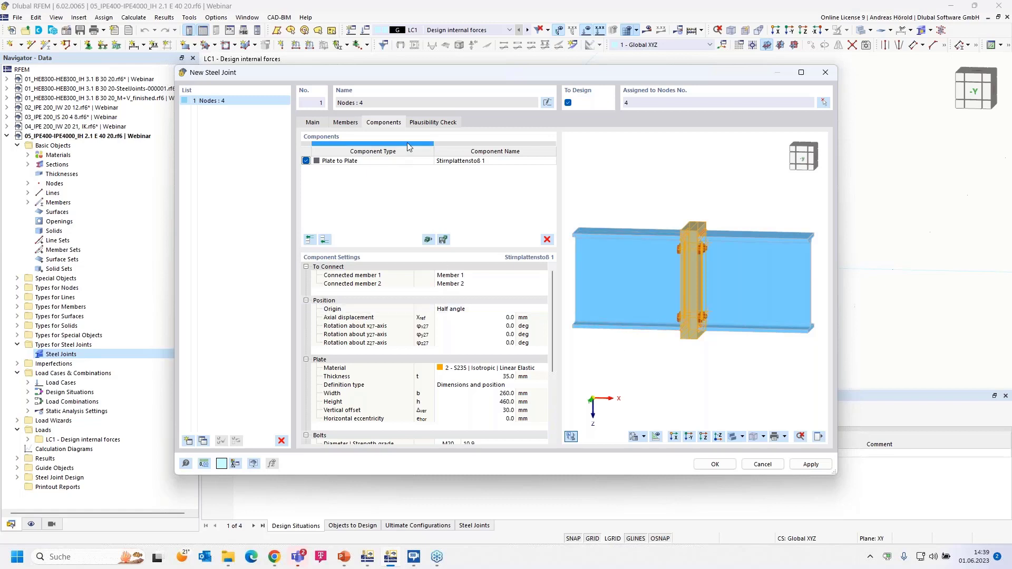
Check the new joint's plausibility, accept the joint and start the Steel Joint Design calculation.
left_click(430, 123)
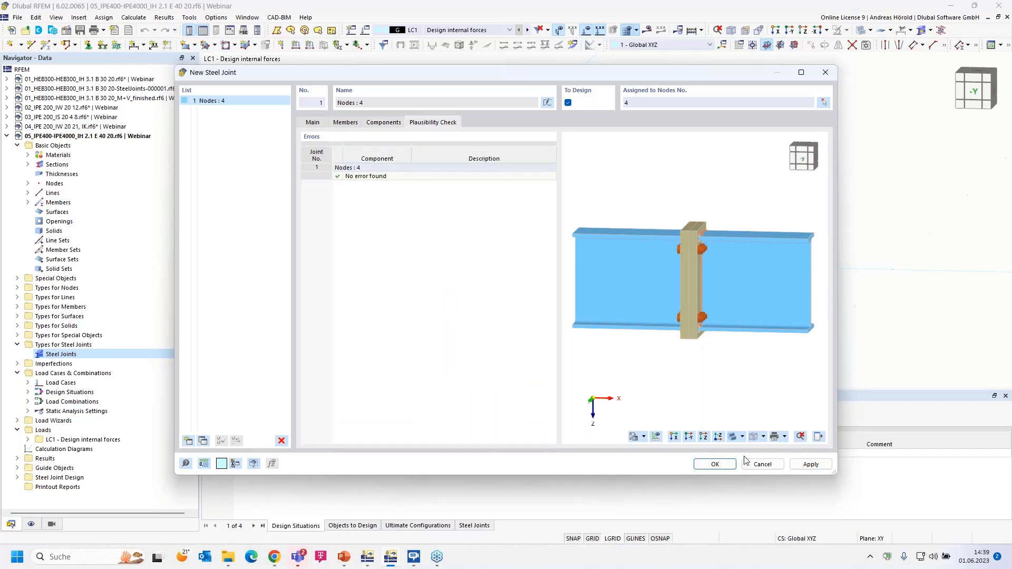
left_click(712, 466)
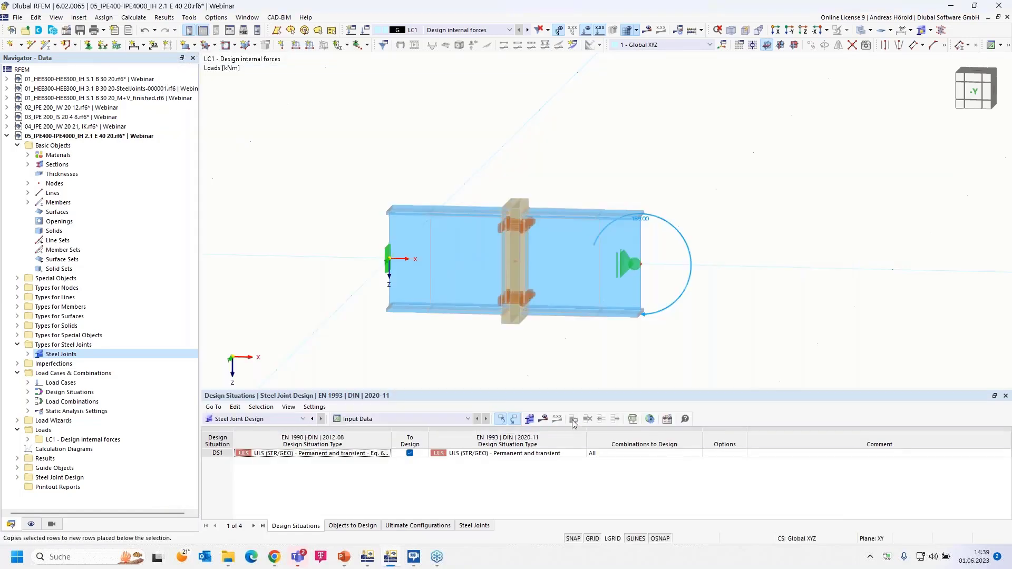
left_click(544, 420)
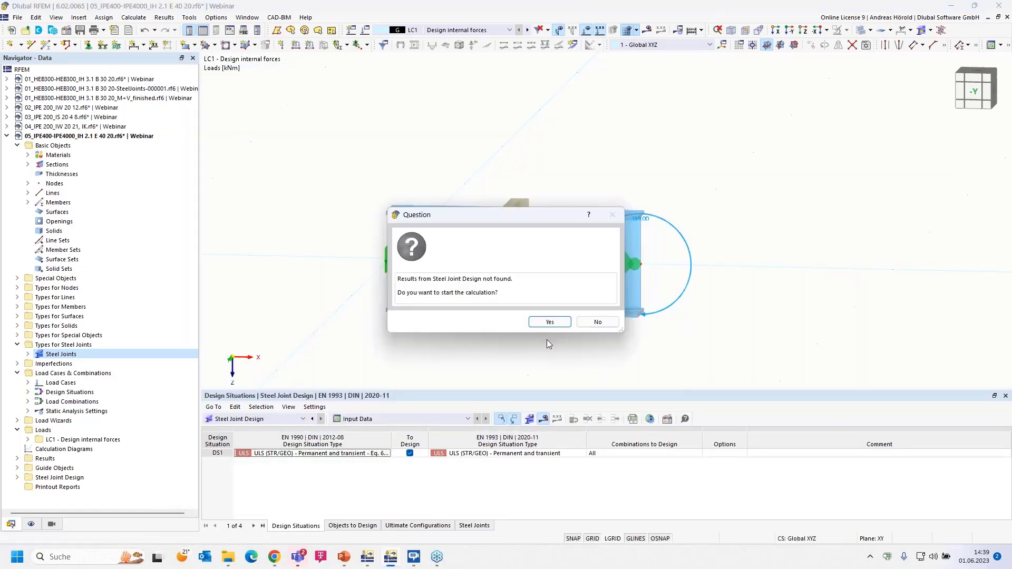
left_click(547, 320)
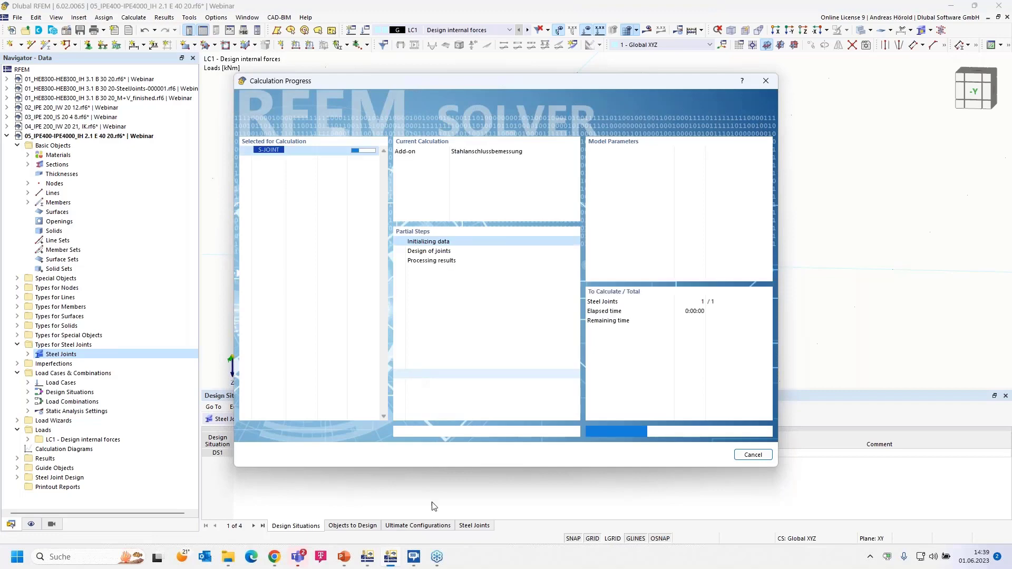
Switch to the PowerPoint slide show and advance to the Rigid Plate-to-Plate Connection IH 2.1 E 40 20 comparison slide.
mouse_move(343, 560)
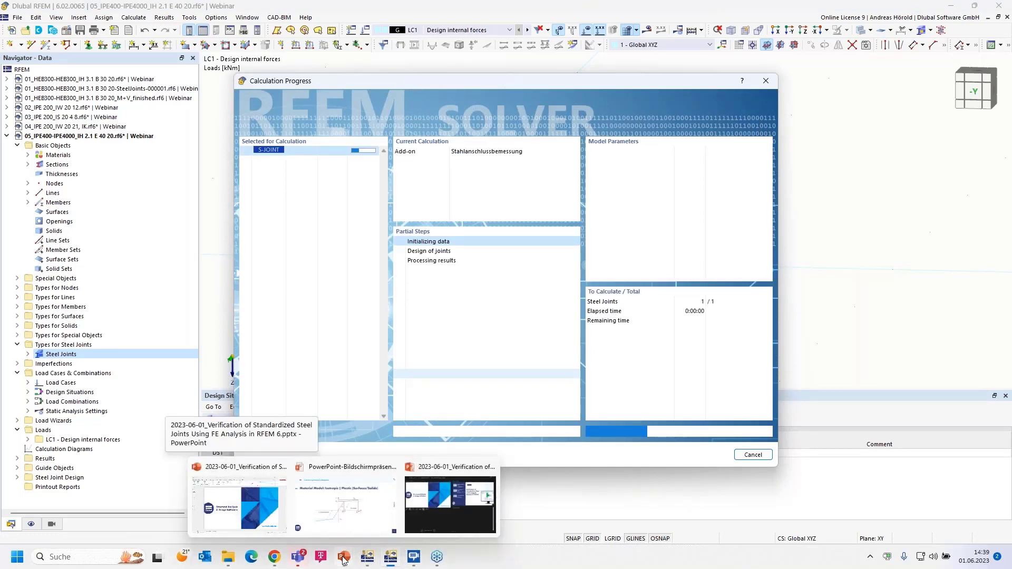
left_click(345, 501)
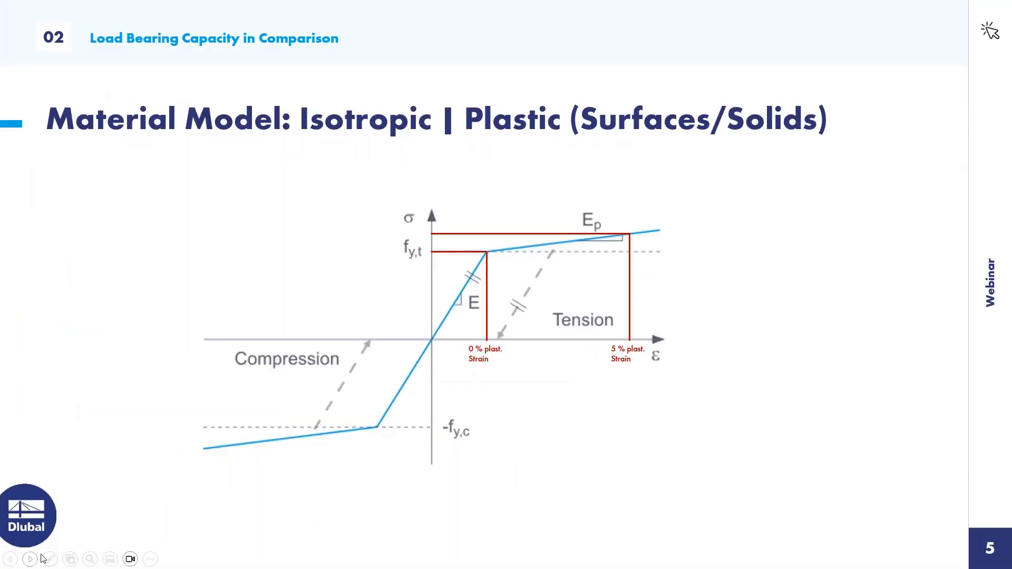
left_click(30, 560)
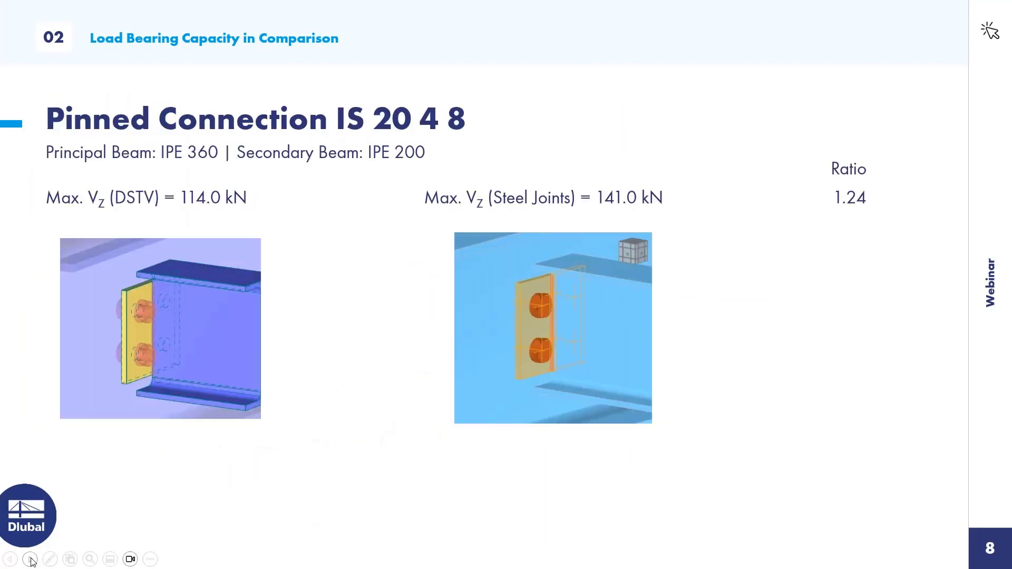
left_click(30, 560)
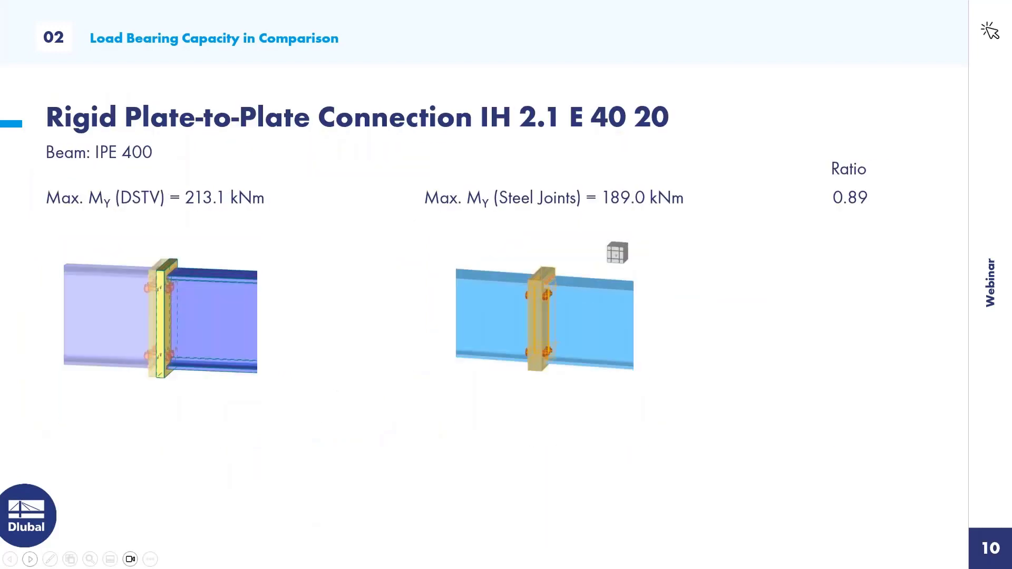